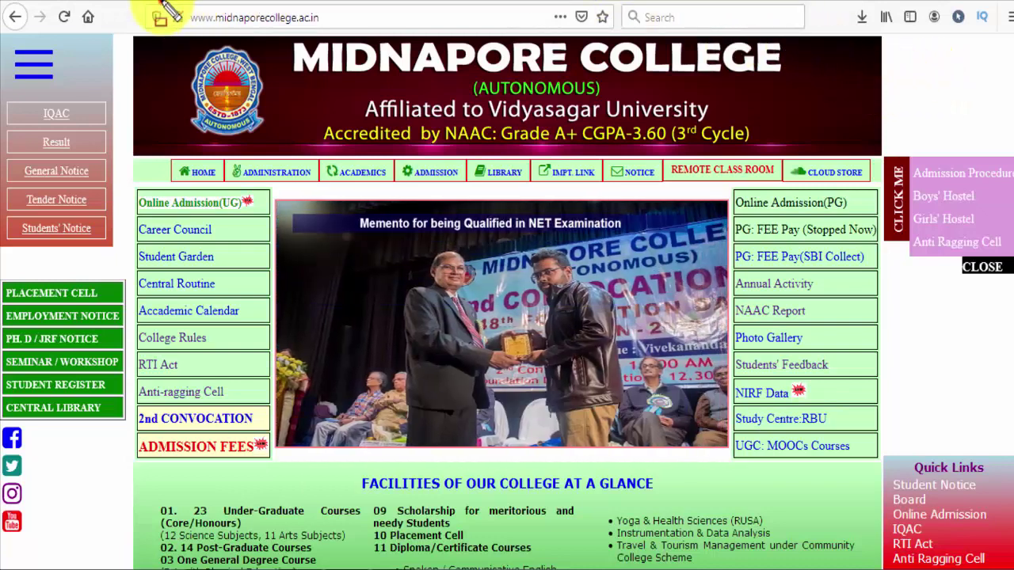
Open the undergraduate online admission page from the Midnapore College homepage
{"action": "left_click_drag", "start_coordinate": [162, 3], "coordinate": [342, 31]}
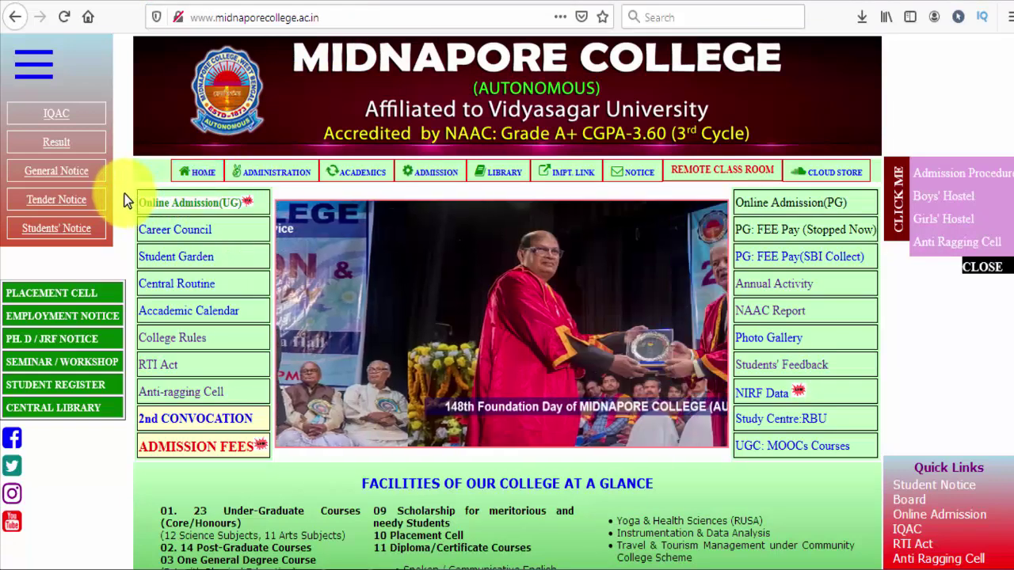
{"action": "mouse_move", "coordinate": [130, 190]}
{"action": "left_mouse_down"}
{"action": "mouse_move", "coordinate": [198, 217]}
{"action": "mouse_move", "coordinate": [269, 215]}
{"action": "left_mouse_up"}
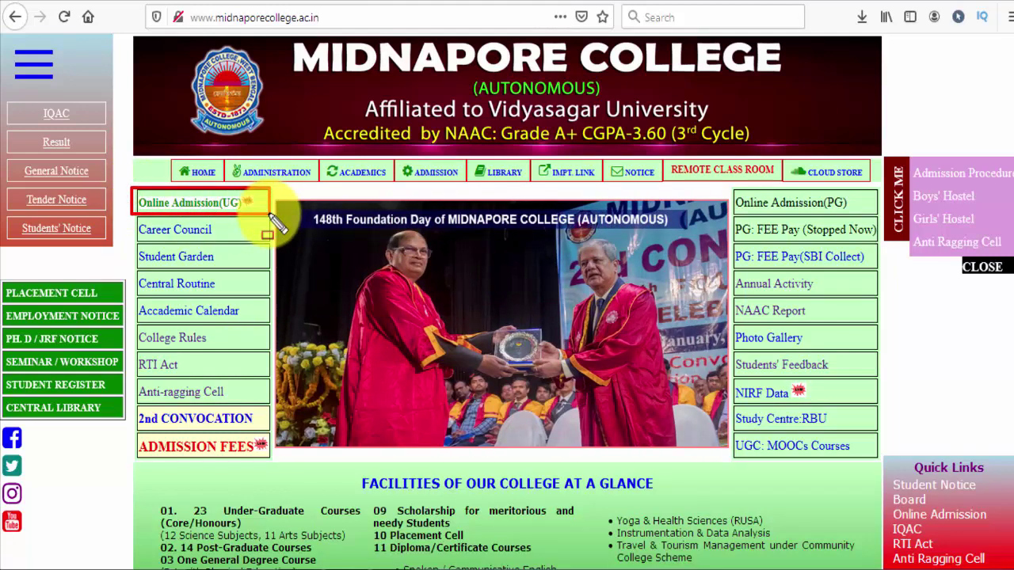
{"action": "left_click", "coordinate": [220, 203]}
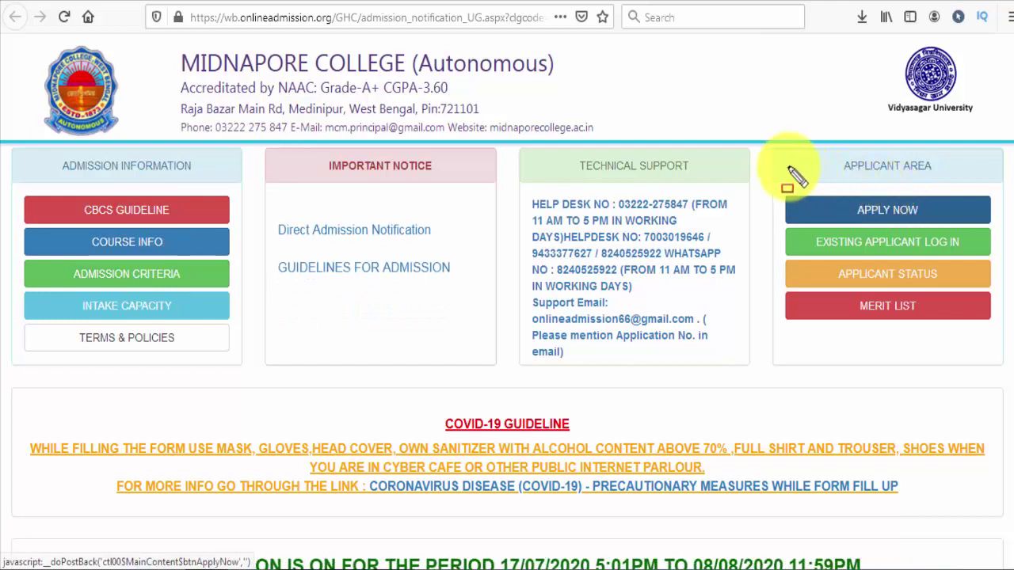
Start a new undergraduate application from the Applicant Area
{"action": "mouse_move", "coordinate": [763, 141]}
{"action": "left_mouse_down"}
{"action": "mouse_move", "coordinate": [962, 299]}
{"action": "mouse_move", "coordinate": [1000, 353]}
{"action": "left_mouse_up"}
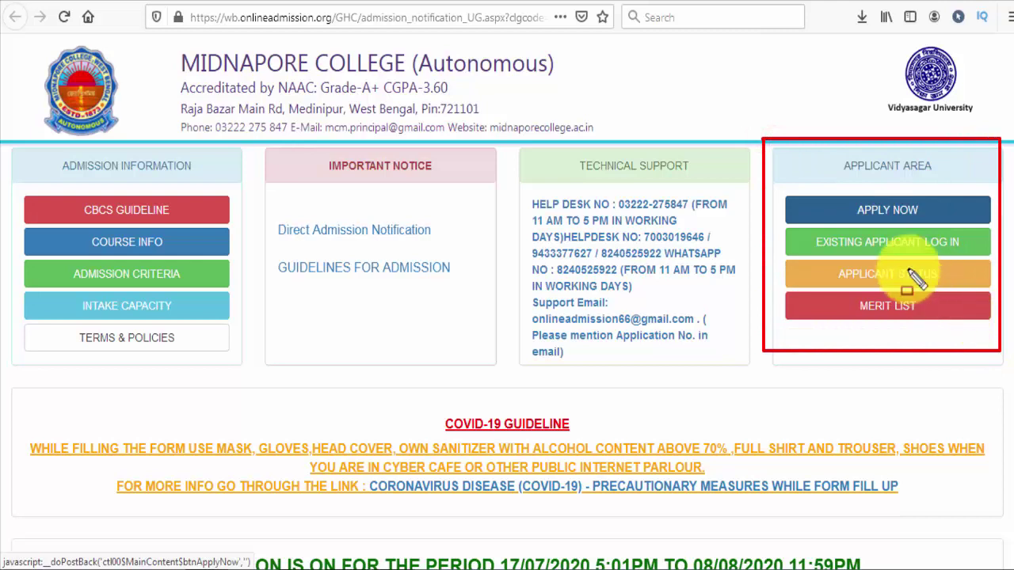
{"action": "mouse_move", "coordinate": [780, 188]}
{"action": "left_mouse_down"}
{"action": "mouse_move", "coordinate": [917, 267]}
{"action": "mouse_move", "coordinate": [1000, 353]}
{"action": "left_mouse_up"}
{"action": "key", "text": "Escape"}
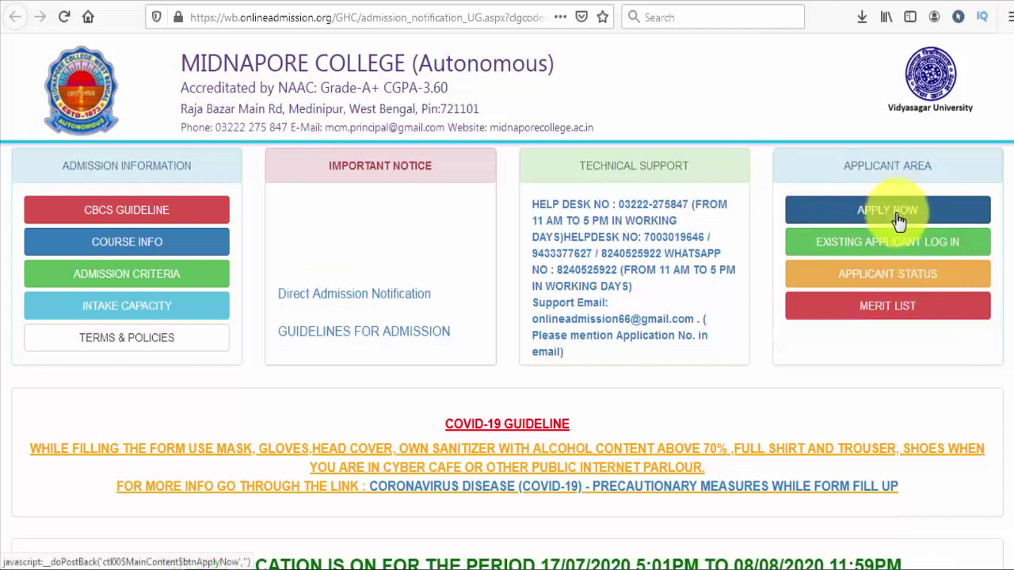
{"action": "left_click", "coordinate": [899, 217]}
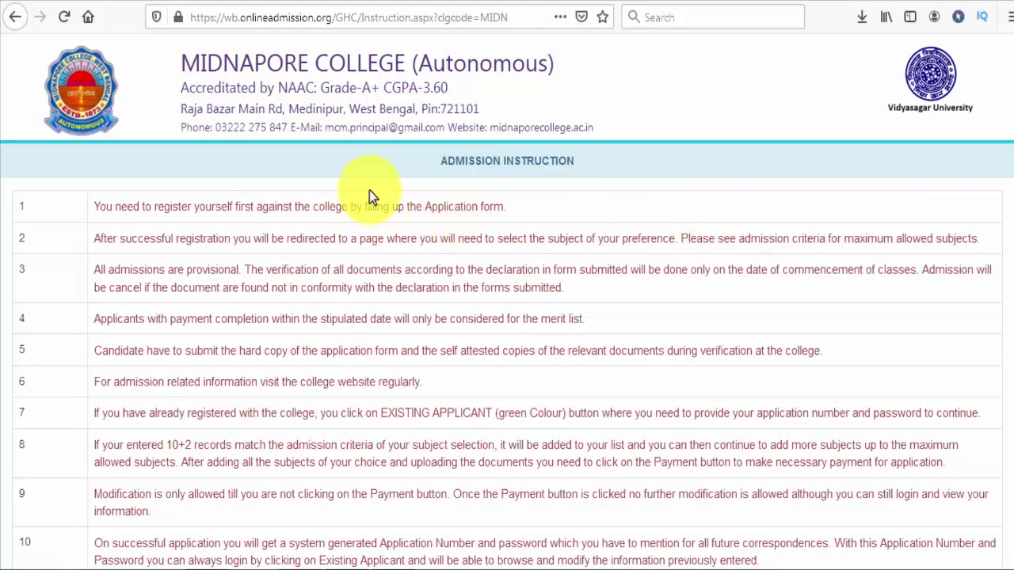
Read through the admission instructions, accept the declaration that all the information is read and understood, and continue to registration
{"action": "scroll", "coordinate": [533, 185], "scroll_direction": "down", "scroll_amount": 2}
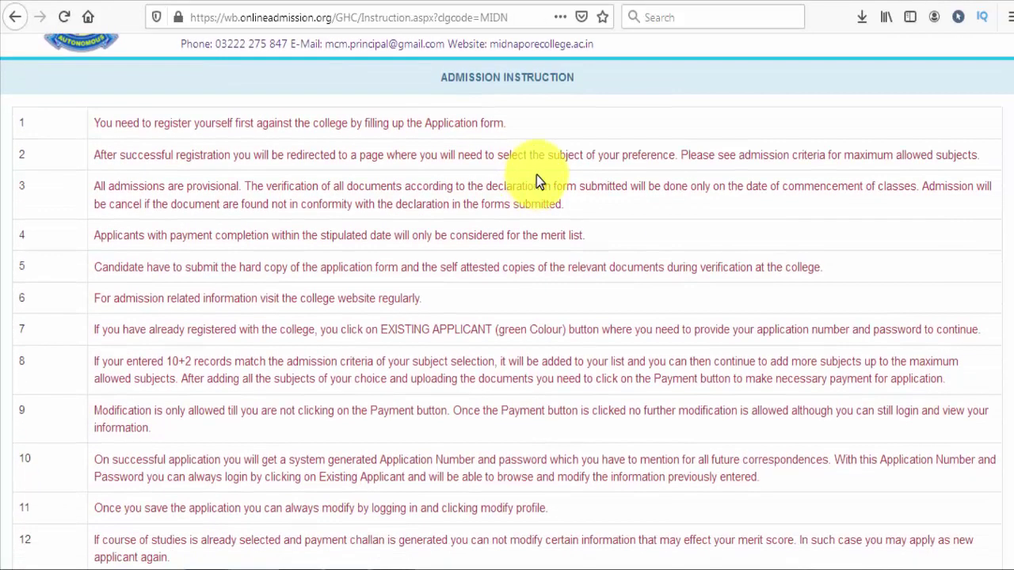
{"action": "scroll", "coordinate": [471, 146], "scroll_direction": "down", "scroll_amount": 2}
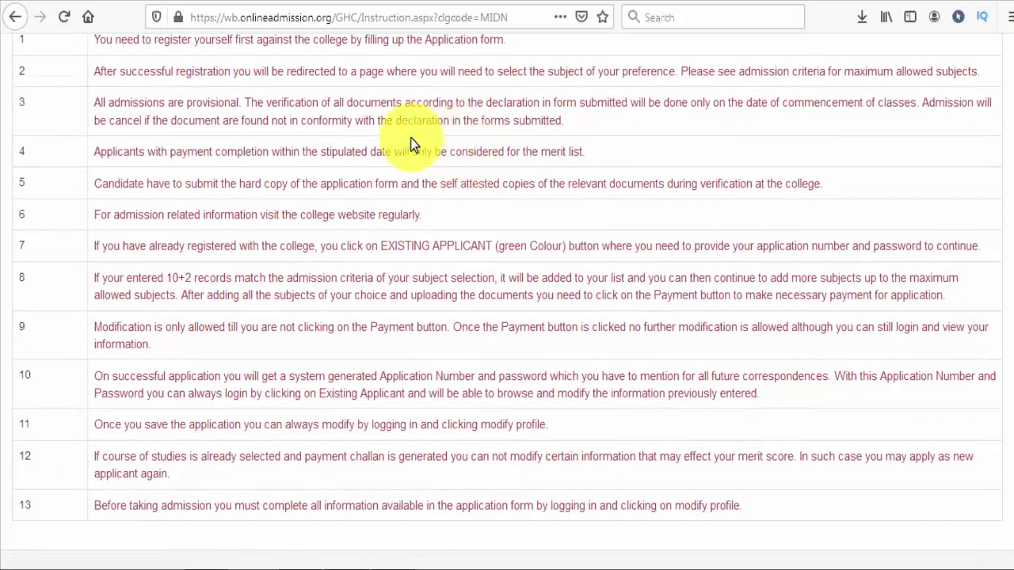
{"action": "scroll", "coordinate": [397, 177], "scroll_direction": "down", "scroll_amount": 2}
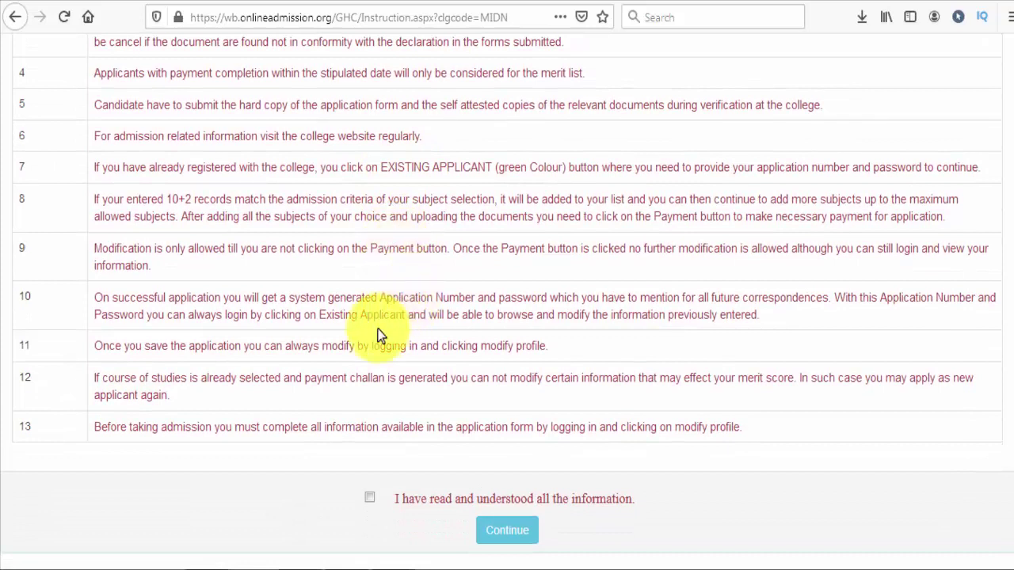
{"action": "left_click_drag", "start_coordinate": [350, 481], "coordinate": [384, 513]}
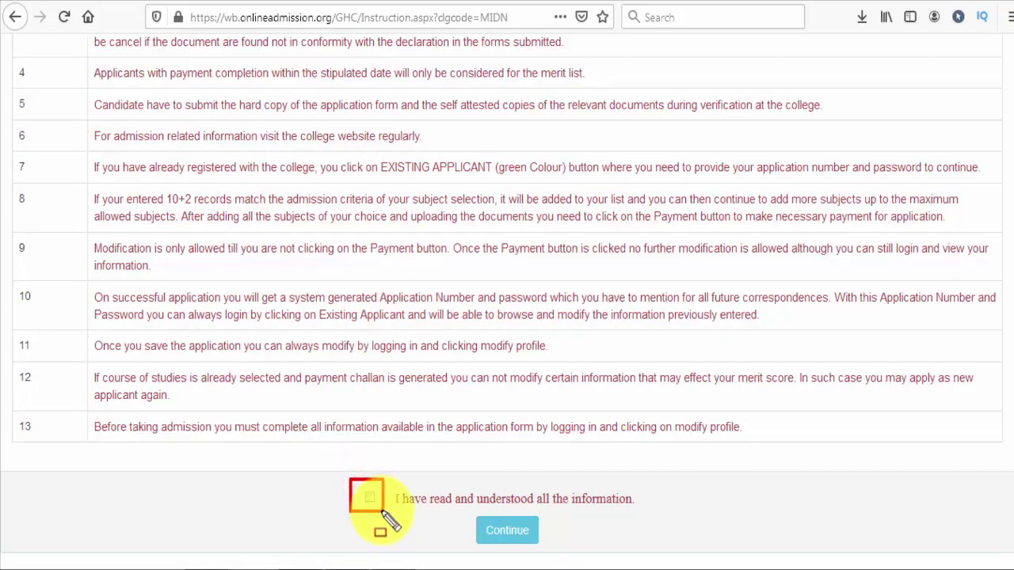
{"action": "left_click", "coordinate": [370, 498]}
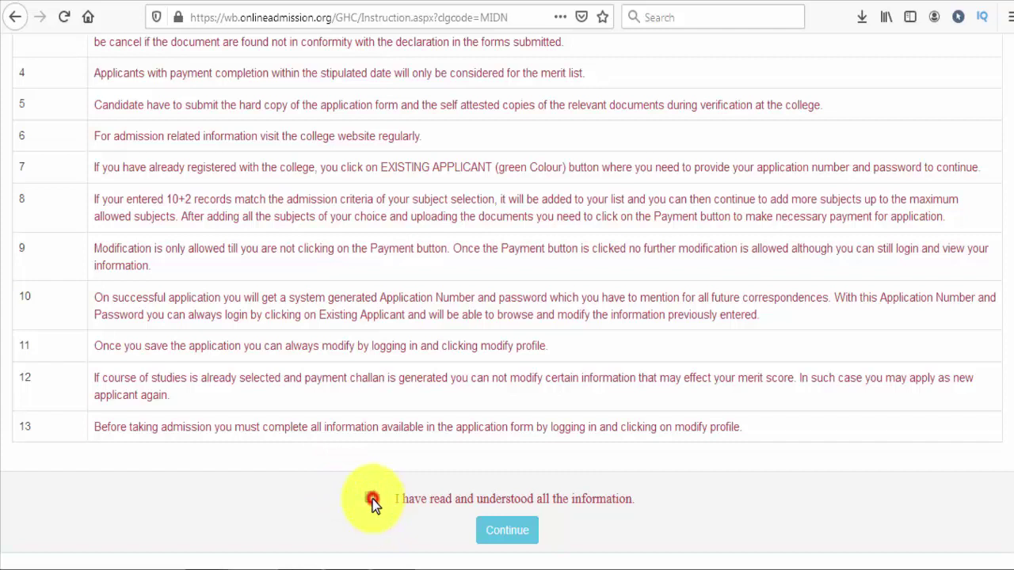
{"action": "left_click", "coordinate": [510, 532]}
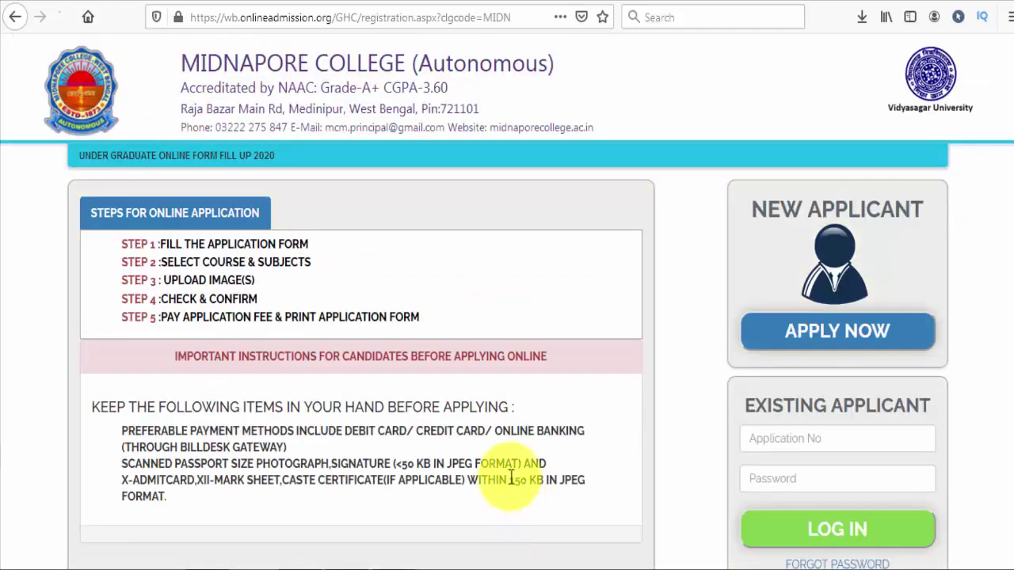
Review the five steps for online application and the instructions for candidates before applying
{"action": "scroll", "coordinate": [491, 299], "scroll_direction": "down", "scroll_amount": 1}
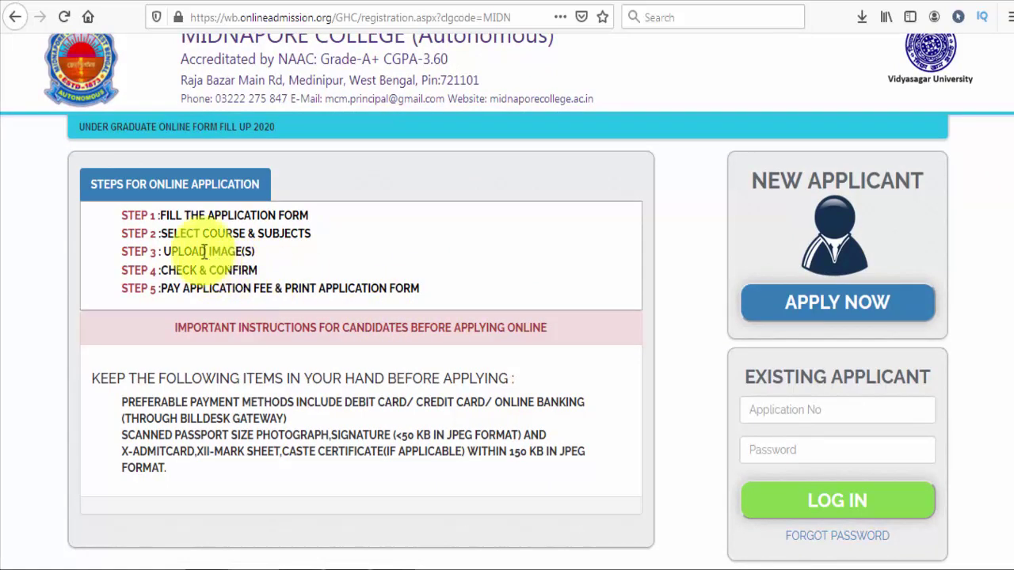
{"action": "mouse_move", "coordinate": [68, 153]}
{"action": "left_mouse_down"}
{"action": "mouse_move", "coordinate": [550, 499]}
{"action": "mouse_move", "coordinate": [625, 519]}
{"action": "mouse_move", "coordinate": [633, 511]}
{"action": "left_mouse_up"}
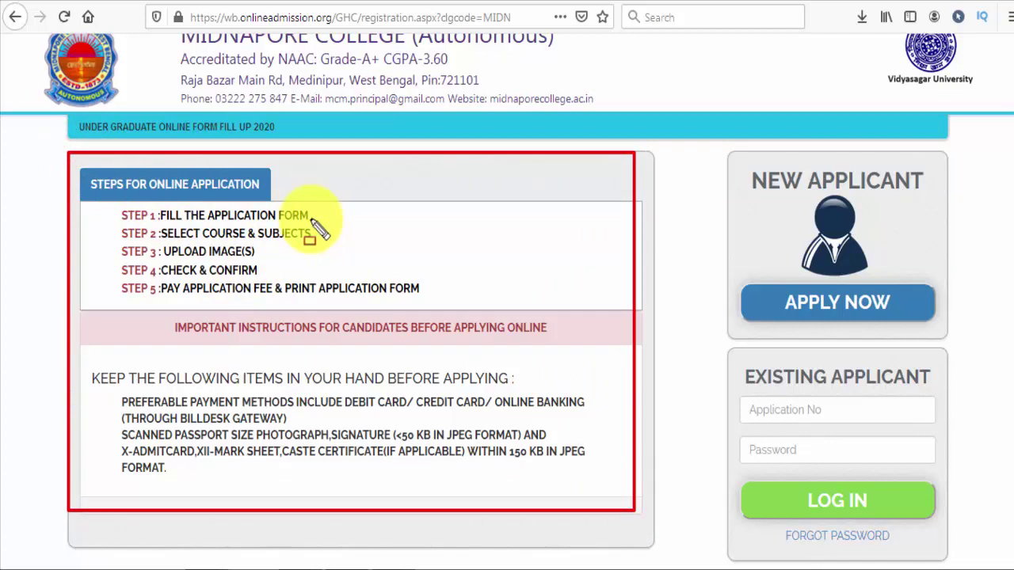
{"action": "mouse_move", "coordinate": [311, 221]}
{"action": "left_mouse_down"}
{"action": "mouse_move", "coordinate": [338, 221]}
{"action": "mouse_move", "coordinate": [333, 239]}
{"action": "mouse_move", "coordinate": [354, 236]}
{"action": "left_mouse_up"}
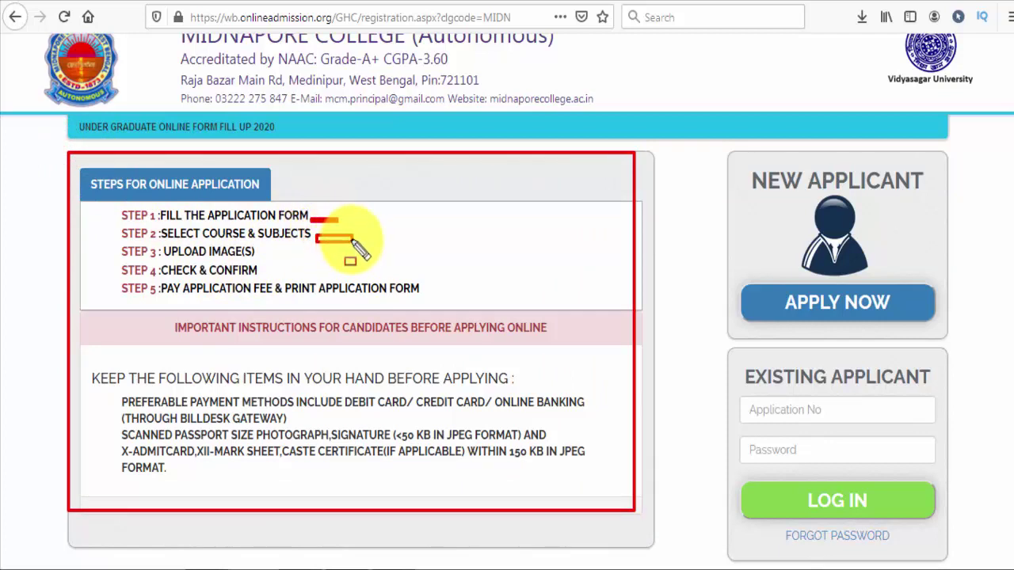
{"action": "mouse_move", "coordinate": [266, 252]}
{"action": "left_mouse_down"}
{"action": "mouse_move", "coordinate": [290, 252]}
{"action": "mouse_move", "coordinate": [299, 271]}
{"action": "left_mouse_up"}
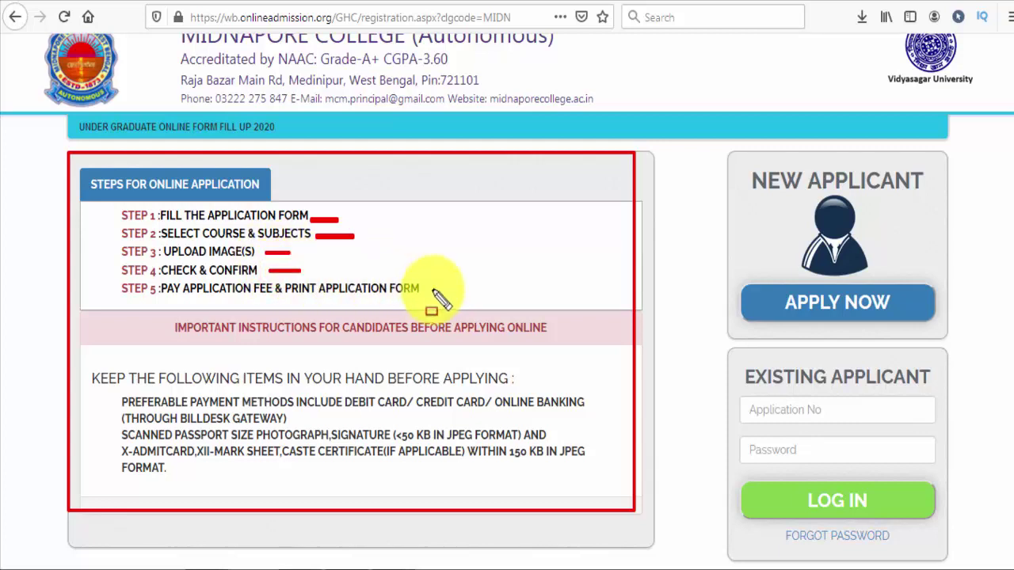
{"action": "left_click_drag", "start_coordinate": [427, 289], "coordinate": [453, 288]}
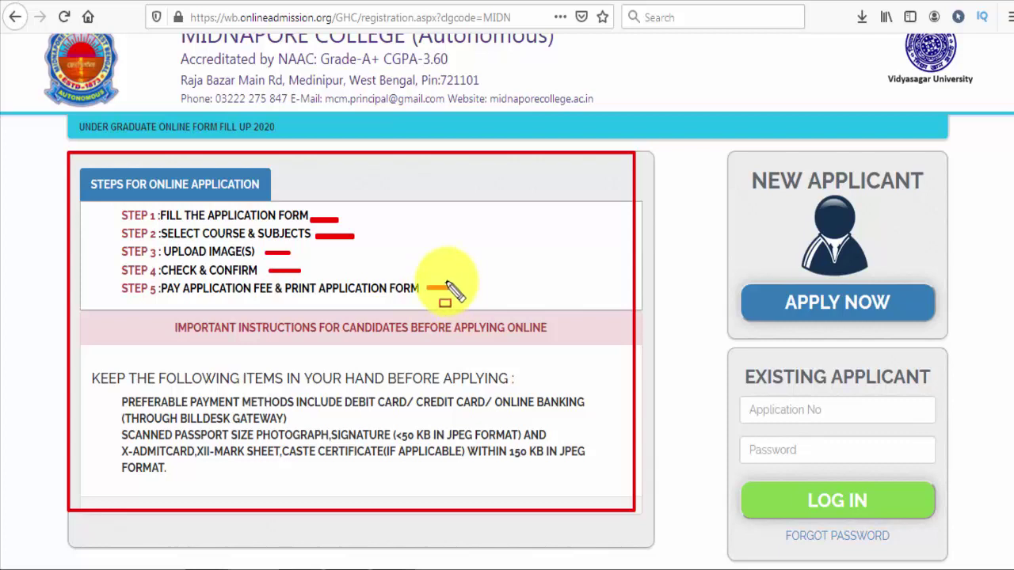
{"action": "key", "text": "Escape"}
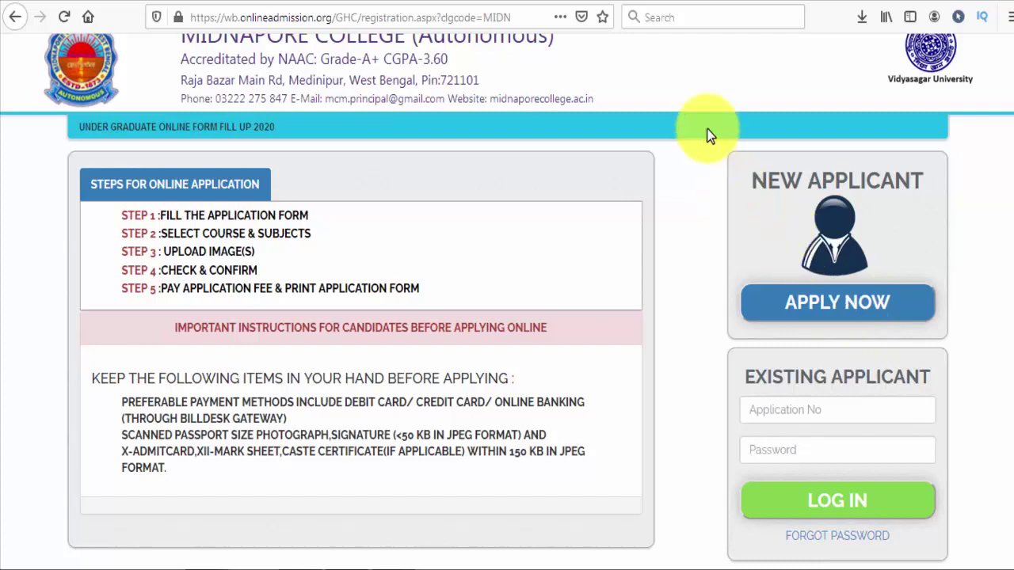
Compare the new and existing applicant options and open the application form for a new applicant
{"action": "left_click_drag", "start_coordinate": [718, 144], "coordinate": [947, 337]}
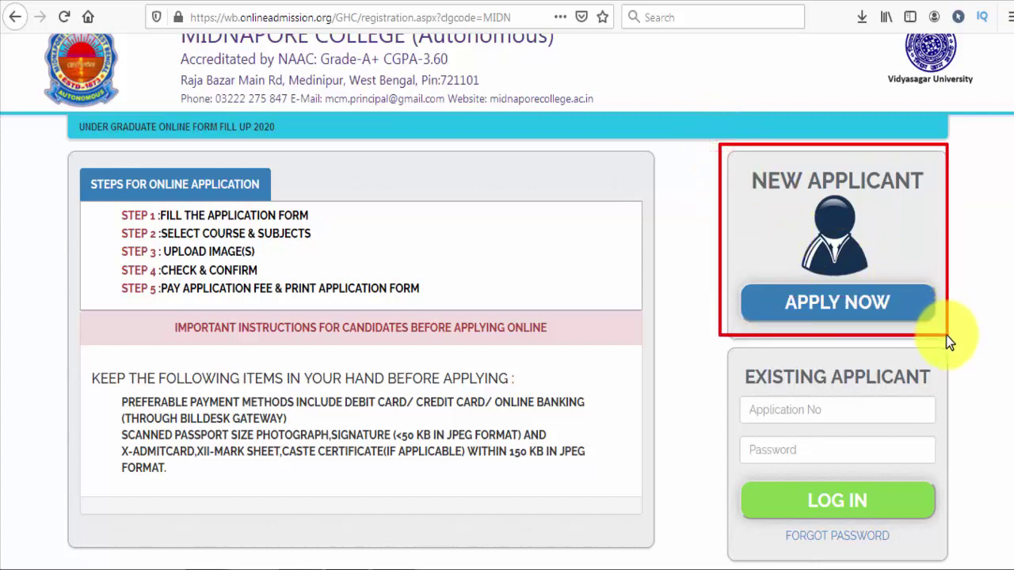
{"action": "key", "text": "Escape"}
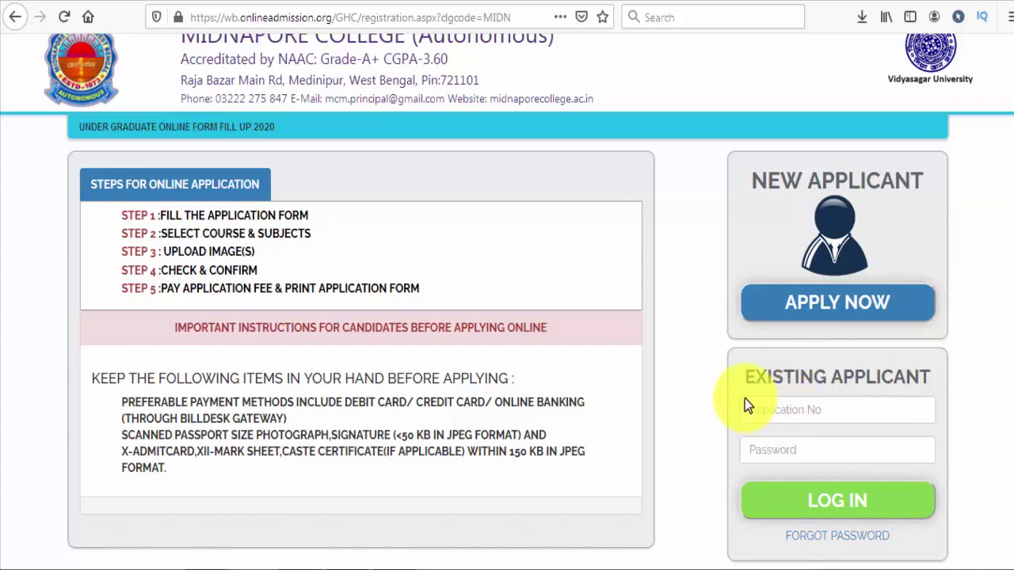
{"action": "left_click_drag", "start_coordinate": [733, 389], "coordinate": [941, 472]}
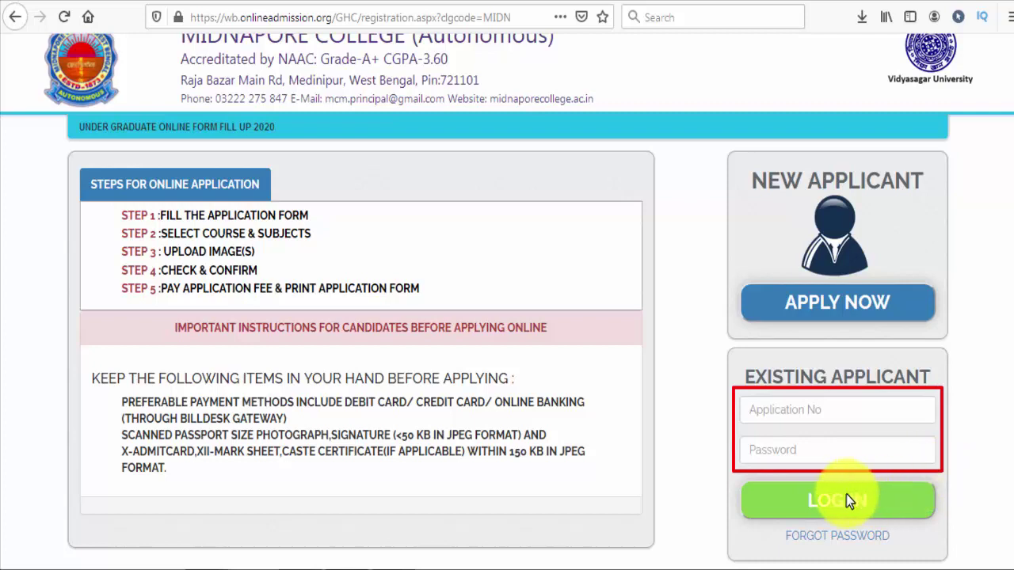
{"action": "left_click", "coordinate": [808, 310]}
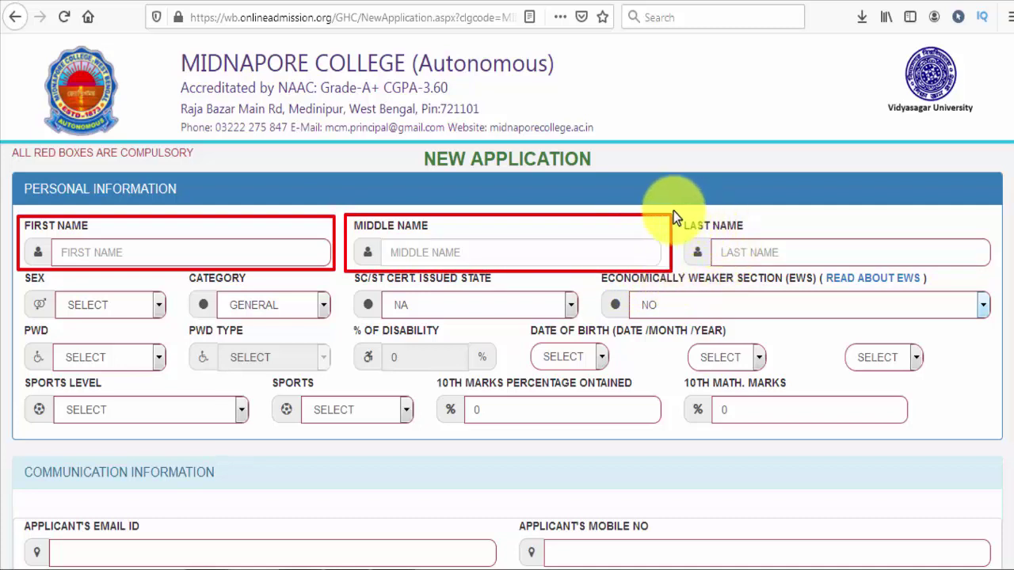
Review the last name, sex, category, SC/ST certificate state and economically weaker section fields of the personal information
{"action": "mouse_move", "coordinate": [674, 210]}
{"action": "left_mouse_down"}
{"action": "mouse_move", "coordinate": [818, 273]}
{"action": "mouse_move", "coordinate": [983, 262]}
{"action": "mouse_move", "coordinate": [1003, 278]}
{"action": "left_mouse_up"}
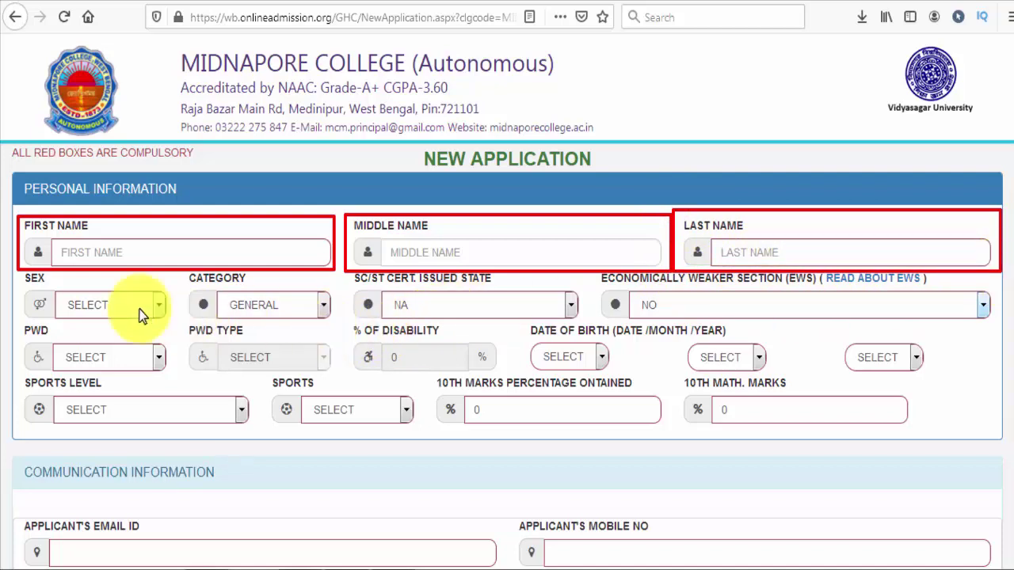
{"action": "left_click_drag", "start_coordinate": [22, 271], "coordinate": [169, 325]}
{"action": "mouse_move", "coordinate": [183, 271]}
{"action": "left_mouse_down"}
{"action": "mouse_move", "coordinate": [344, 319]}
{"action": "mouse_move", "coordinate": [335, 323]}
{"action": "left_mouse_up"}
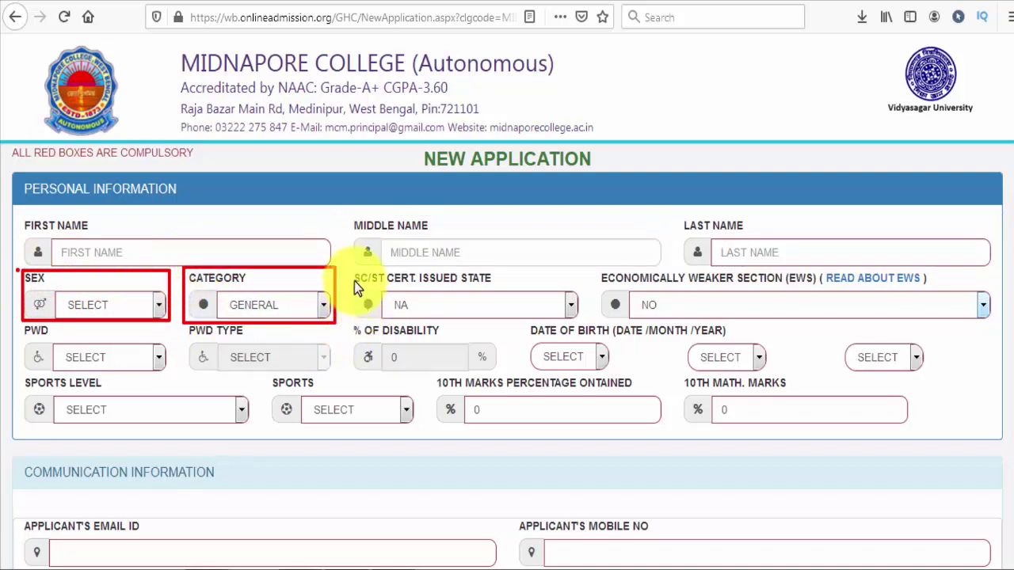
{"action": "left_click_drag", "start_coordinate": [351, 272], "coordinate": [580, 320]}
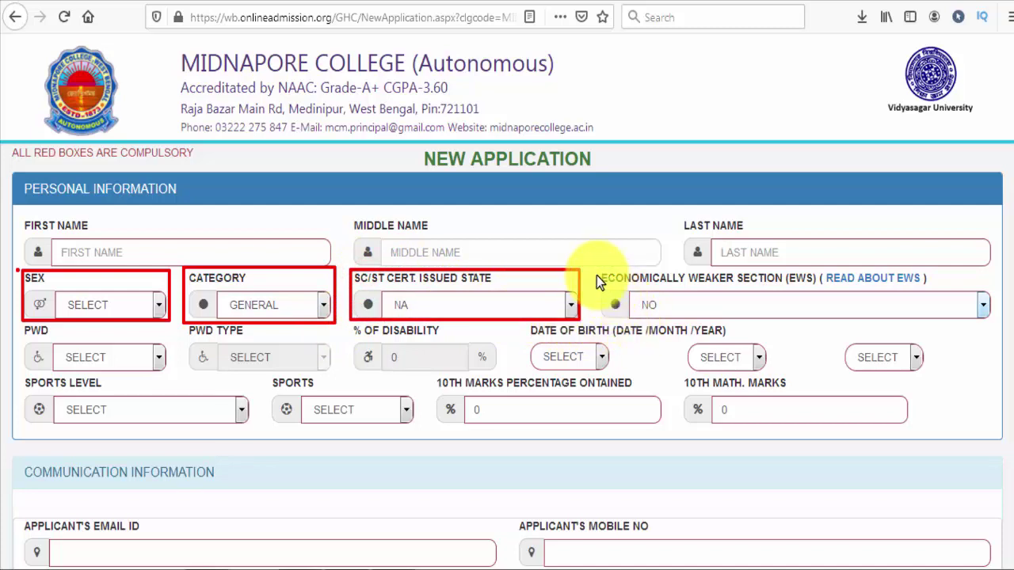
{"action": "left_click_drag", "start_coordinate": [594, 271], "coordinate": [783, 287]}
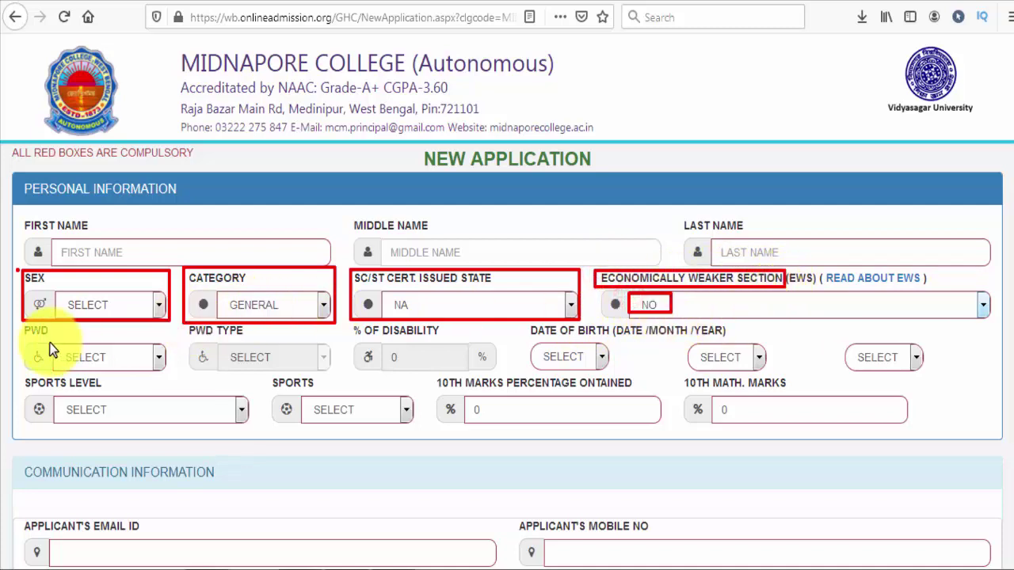
Review the PWD, PWD type and disability percentage fields and the day, month and year selectors for the date of birth
{"action": "left_click_drag", "start_coordinate": [25, 342], "coordinate": [167, 370]}
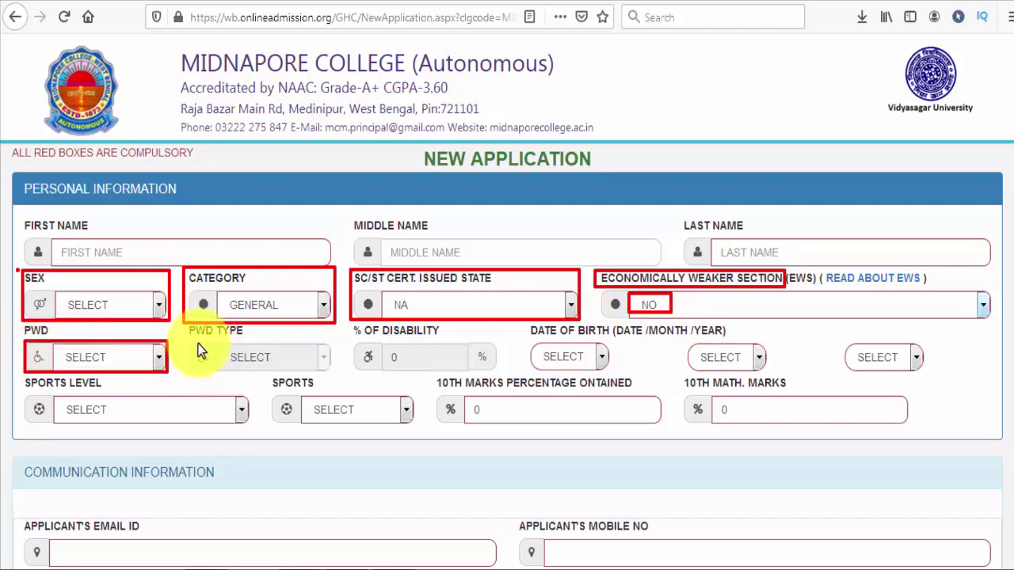
{"action": "mouse_move", "coordinate": [185, 335]}
{"action": "left_mouse_down"}
{"action": "mouse_move", "coordinate": [283, 348]}
{"action": "mouse_move", "coordinate": [337, 377]}
{"action": "left_mouse_up"}
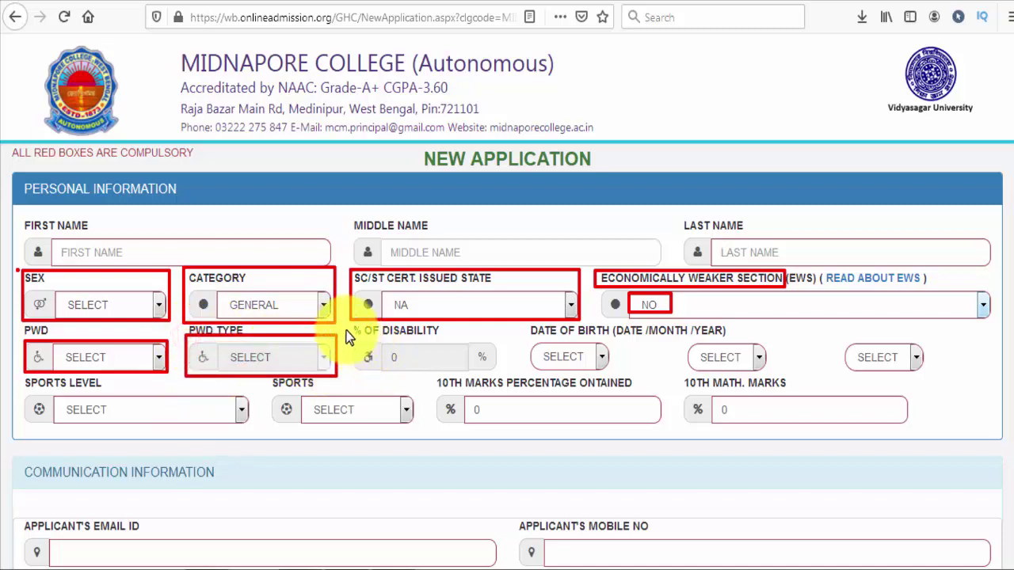
{"action": "left_click_drag", "start_coordinate": [345, 328], "coordinate": [501, 368]}
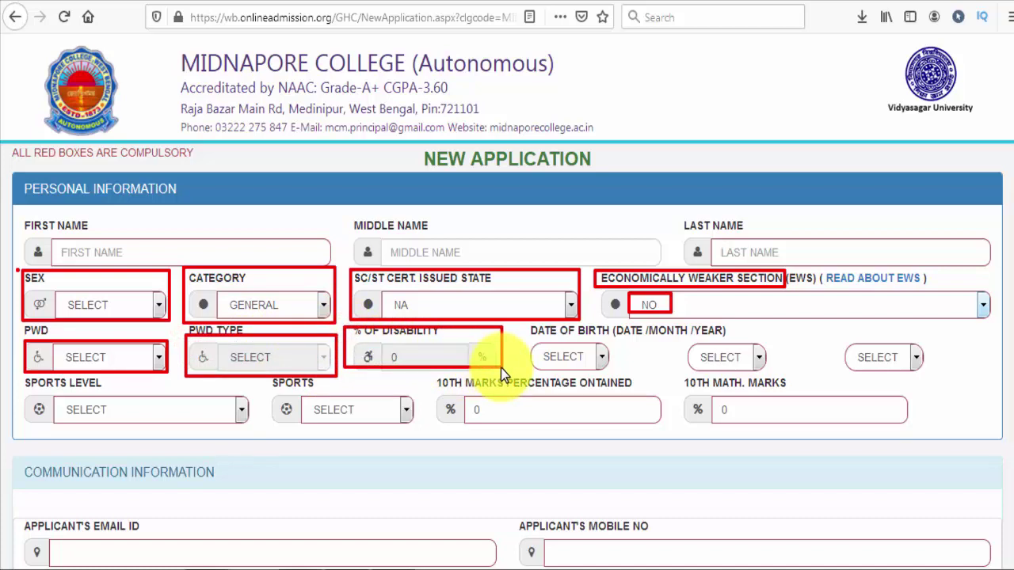
{"action": "left_click_drag", "start_coordinate": [520, 327], "coordinate": [640, 374]}
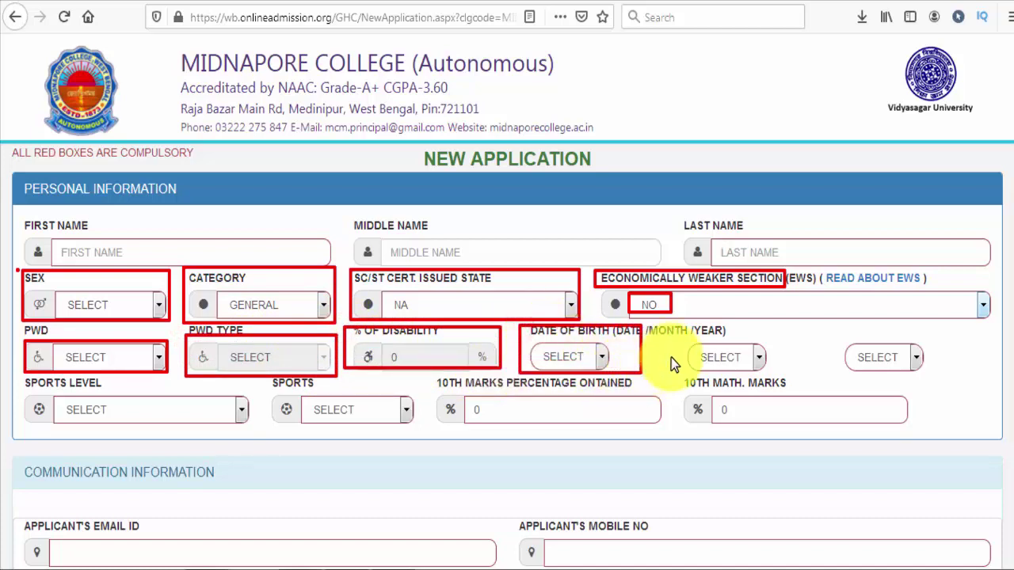
{"action": "left_click_drag", "start_coordinate": [724, 352], "coordinate": [763, 373]}
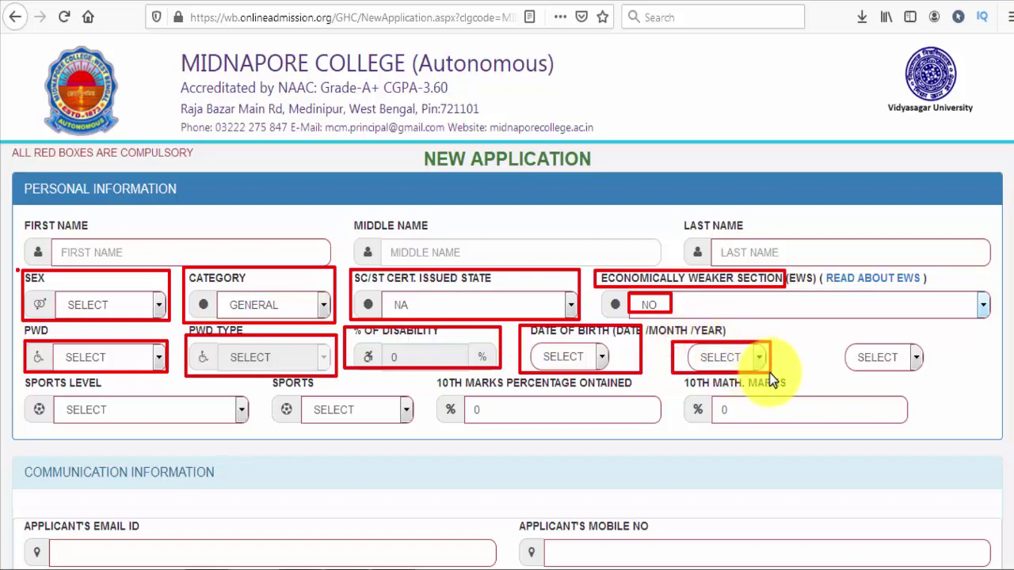
{"action": "left_click_drag", "start_coordinate": [904, 354], "coordinate": [924, 372]}
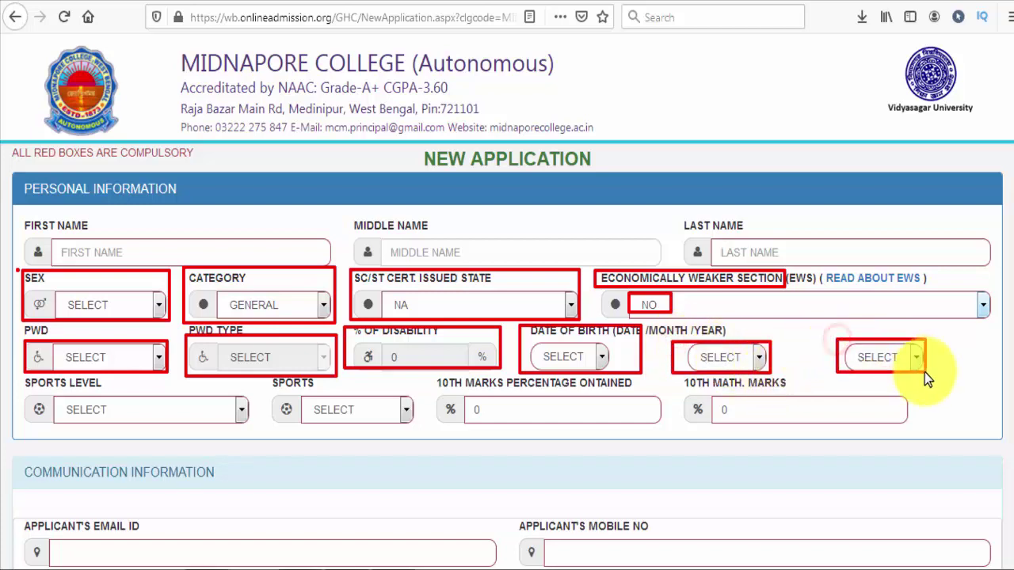
Review the sports level, sports and 10th marks percentage fields of the personal information
{"action": "left_click_drag", "start_coordinate": [14, 377], "coordinate": [240, 430]}
{"action": "key", "text": "Escape"}
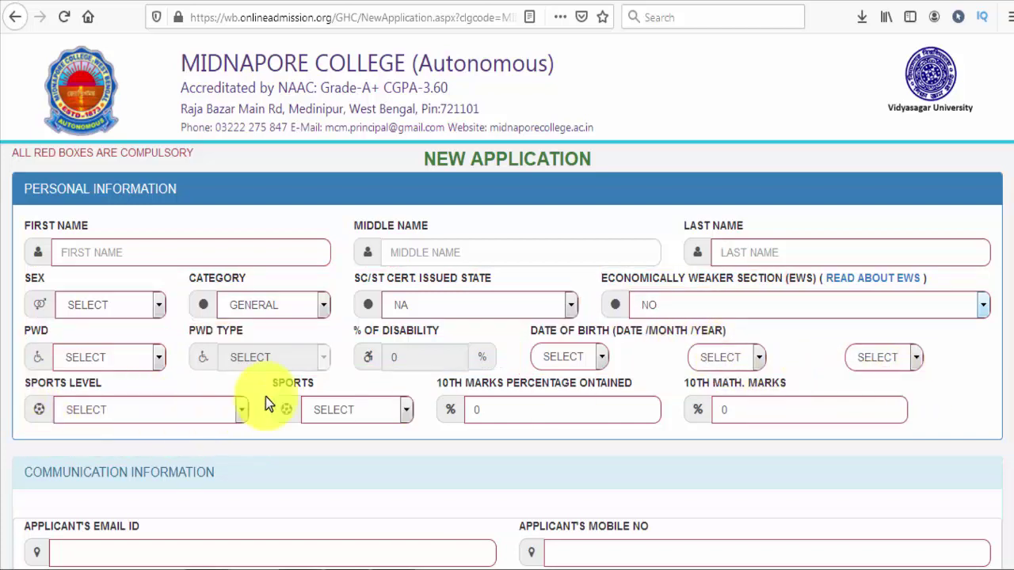
{"action": "mouse_move", "coordinate": [266, 377]}
{"action": "left_mouse_down"}
{"action": "mouse_move", "coordinate": [407, 407]}
{"action": "mouse_move", "coordinate": [413, 426]}
{"action": "left_mouse_up"}
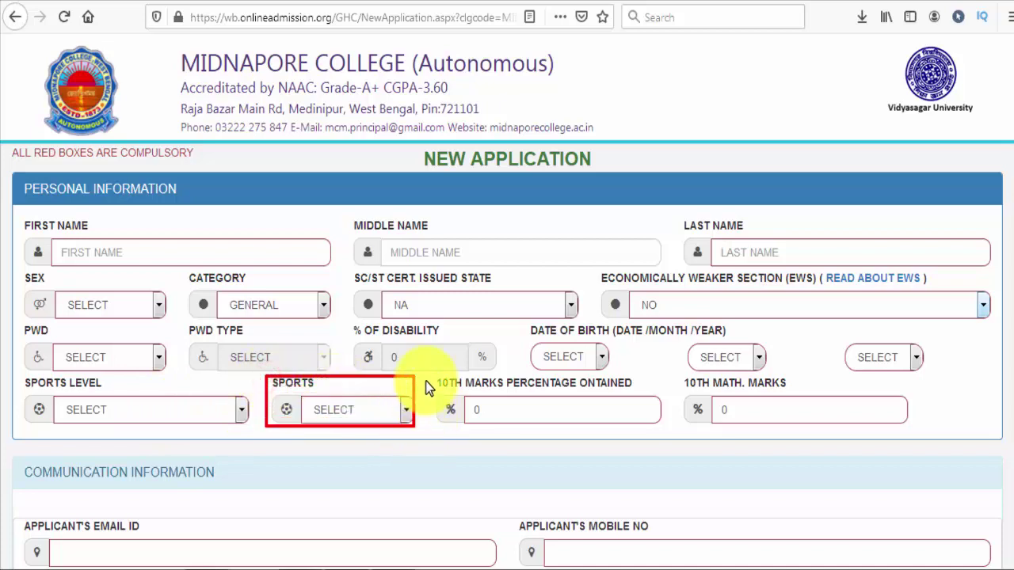
{"action": "mouse_move", "coordinate": [435, 377]}
{"action": "left_mouse_down"}
{"action": "mouse_move", "coordinate": [555, 418]}
{"action": "mouse_move", "coordinate": [667, 428]}
{"action": "left_mouse_up"}
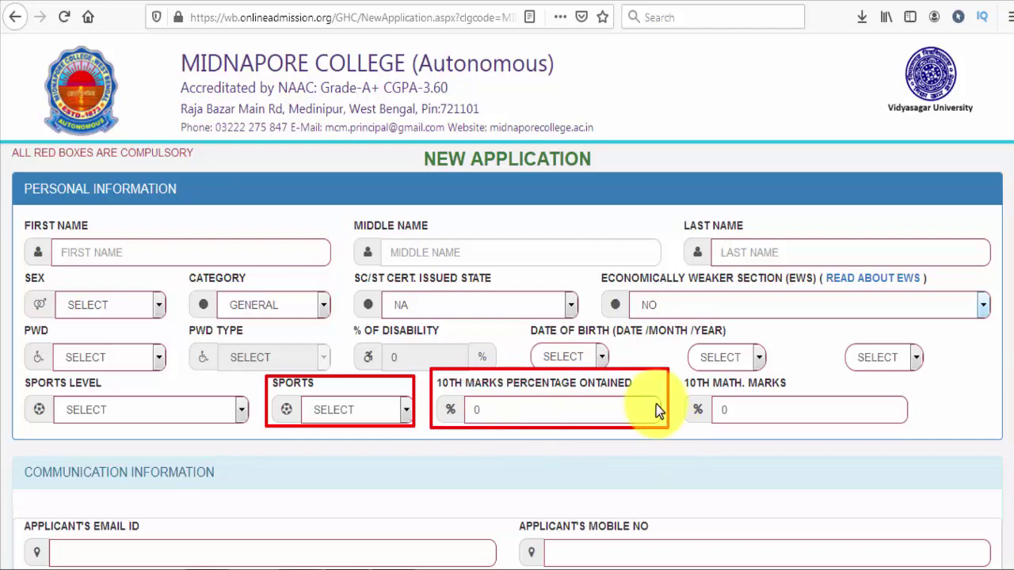
{"action": "key", "text": "Escape"}
Examine the Communication Information section, covering the applicant's email and mobile number and the guardian's name and mobile number
{"action": "scroll", "coordinate": [508, 340], "scroll_direction": "down", "scroll_amount": 3}
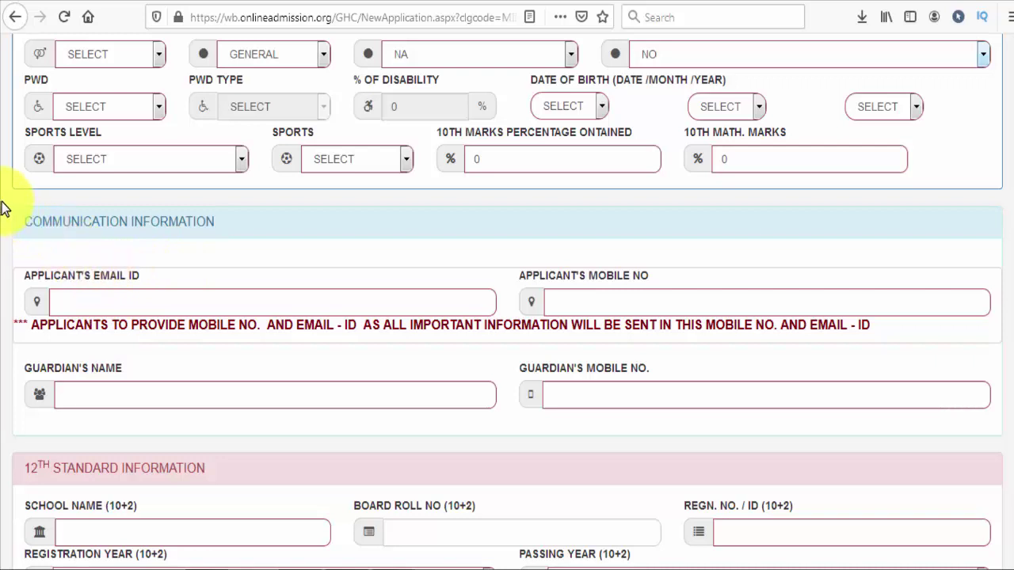
{"action": "mouse_move", "coordinate": [4, 201]}
{"action": "left_mouse_down"}
{"action": "mouse_move", "coordinate": [157, 237]}
{"action": "mouse_move", "coordinate": [234, 237]}
{"action": "left_mouse_up"}
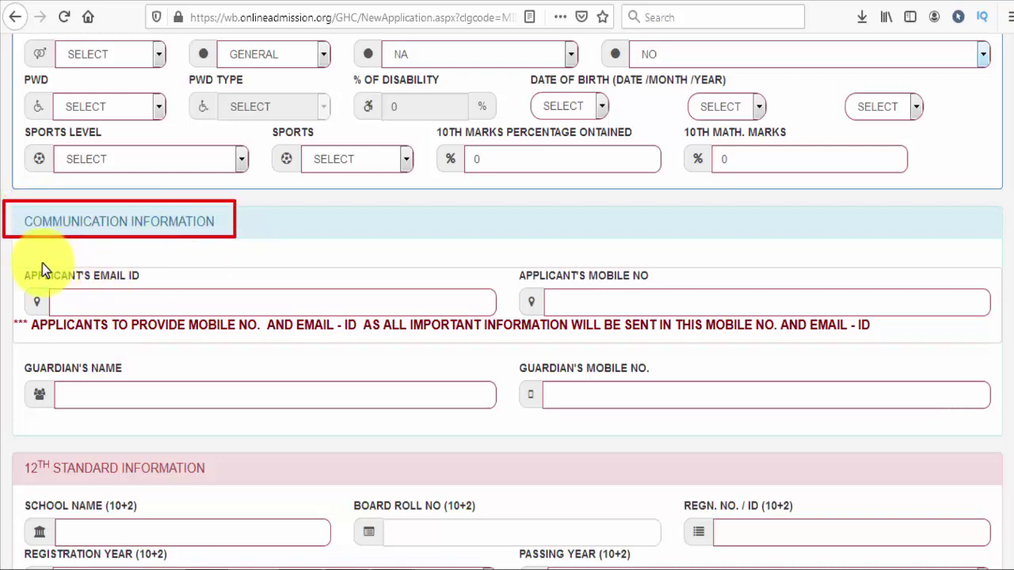
{"action": "mouse_move", "coordinate": [11, 262]}
{"action": "left_mouse_down"}
{"action": "mouse_move", "coordinate": [376, 335]}
{"action": "mouse_move", "coordinate": [496, 340]}
{"action": "mouse_move", "coordinate": [504, 317]}
{"action": "left_mouse_up"}
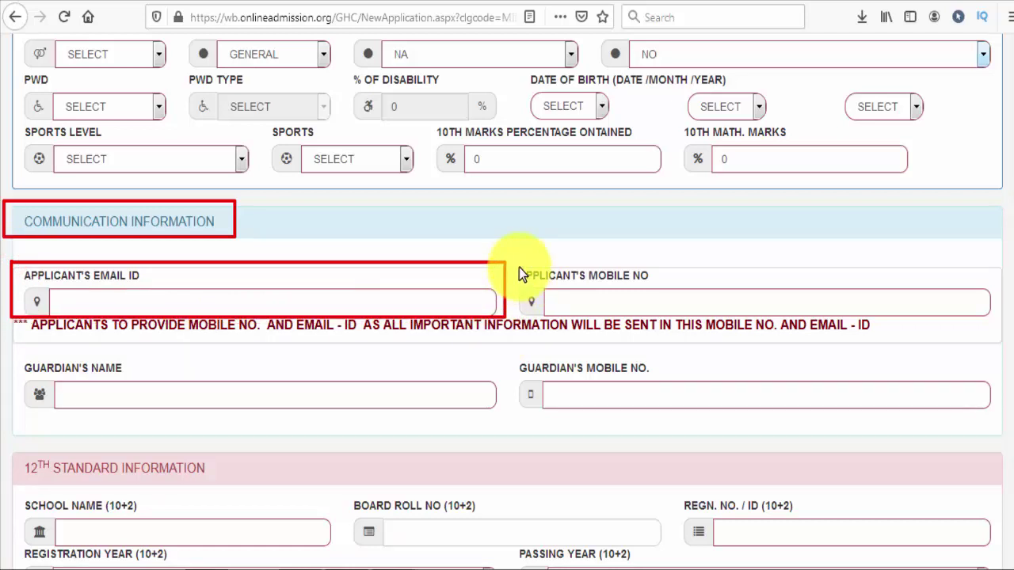
{"action": "mouse_move", "coordinate": [512, 269]}
{"action": "left_mouse_down"}
{"action": "mouse_move", "coordinate": [888, 320]}
{"action": "mouse_move", "coordinate": [1001, 323]}
{"action": "left_mouse_up"}
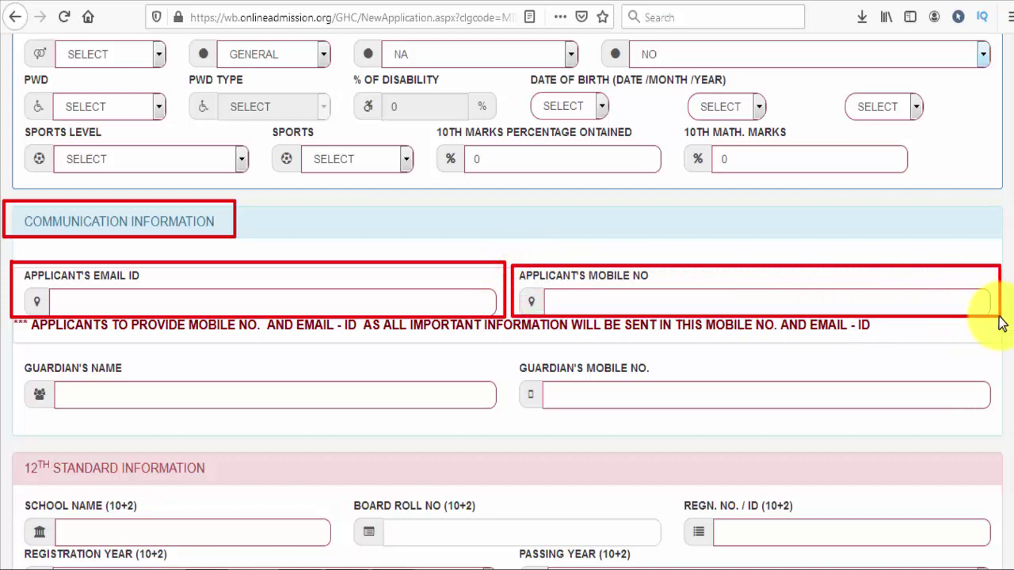
{"action": "mouse_move", "coordinate": [10, 351]}
{"action": "left_mouse_down"}
{"action": "mouse_move", "coordinate": [295, 403]}
{"action": "mouse_move", "coordinate": [509, 415]}
{"action": "mouse_move", "coordinate": [500, 418]}
{"action": "left_mouse_up"}
{"action": "mouse_move", "coordinate": [512, 354]}
{"action": "left_mouse_down"}
{"action": "mouse_move", "coordinate": [583, 385]}
{"action": "mouse_move", "coordinate": [999, 420]}
{"action": "left_mouse_up"}
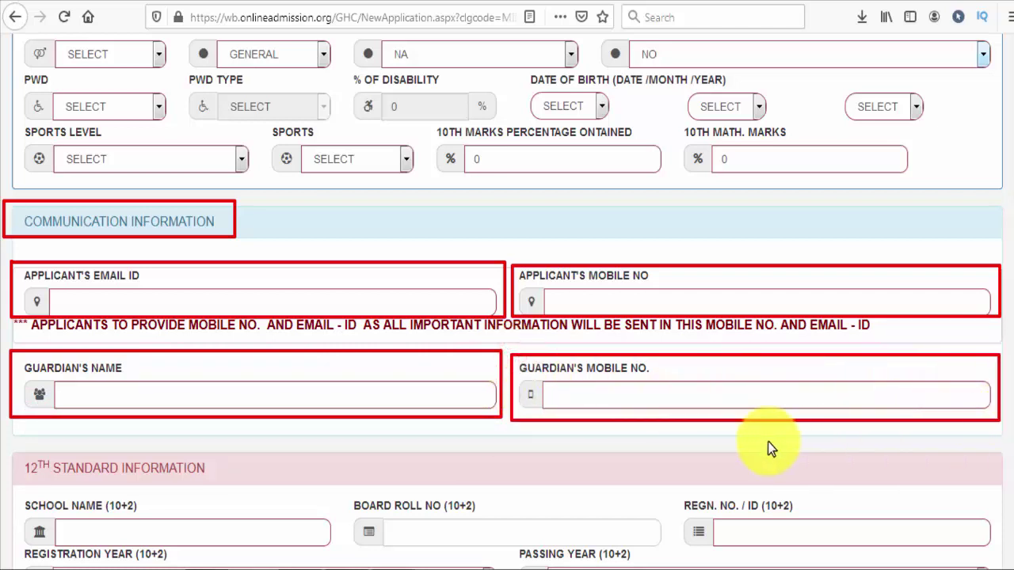
{"action": "key", "text": "Escape"}
Examine the 12th Standard Information section, covering the school name, board roll number, registration number and registration year fields
{"action": "scroll", "coordinate": [534, 418], "scroll_direction": "down", "scroll_amount": 5}
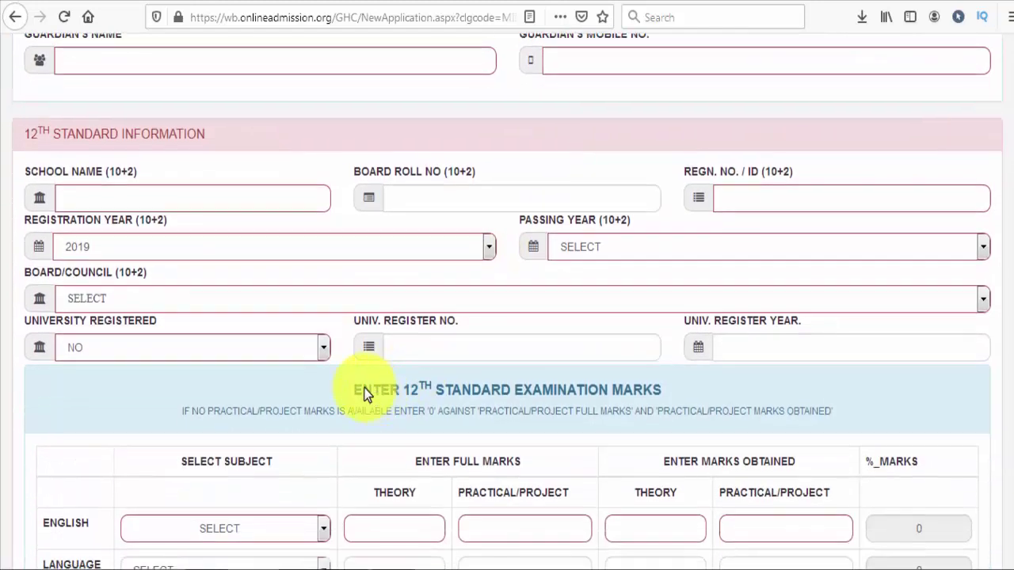
{"action": "mouse_move", "coordinate": [7, 113]}
{"action": "left_mouse_down"}
{"action": "mouse_move", "coordinate": [932, 389]}
{"action": "mouse_move", "coordinate": [966, 408]}
{"action": "mouse_move", "coordinate": [1007, 386]}
{"action": "left_mouse_up"}
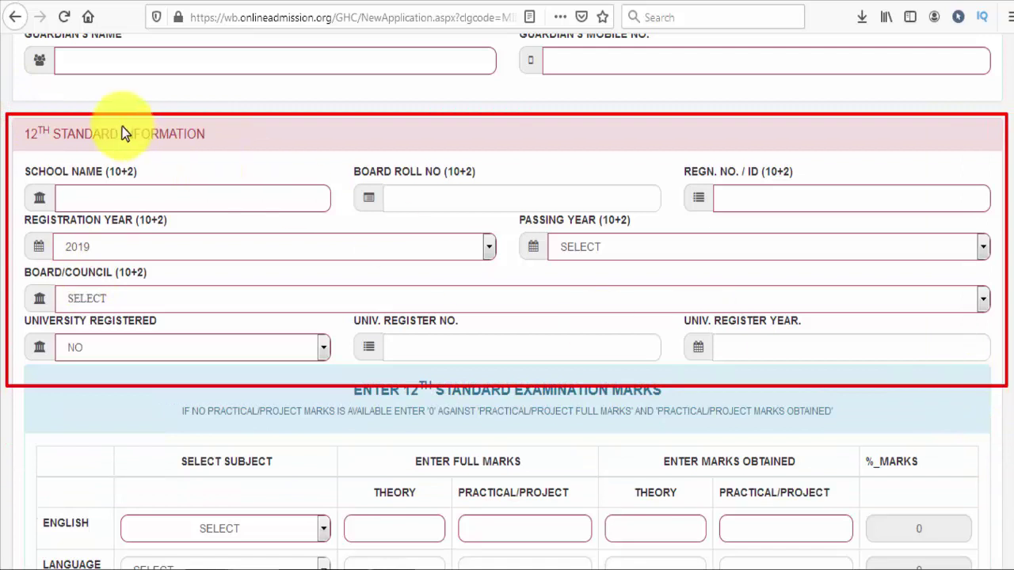
{"action": "mouse_move", "coordinate": [11, 163]}
{"action": "left_mouse_down"}
{"action": "mouse_move", "coordinate": [146, 192]}
{"action": "mouse_move", "coordinate": [346, 220]}
{"action": "mouse_move", "coordinate": [341, 212]}
{"action": "left_mouse_up"}
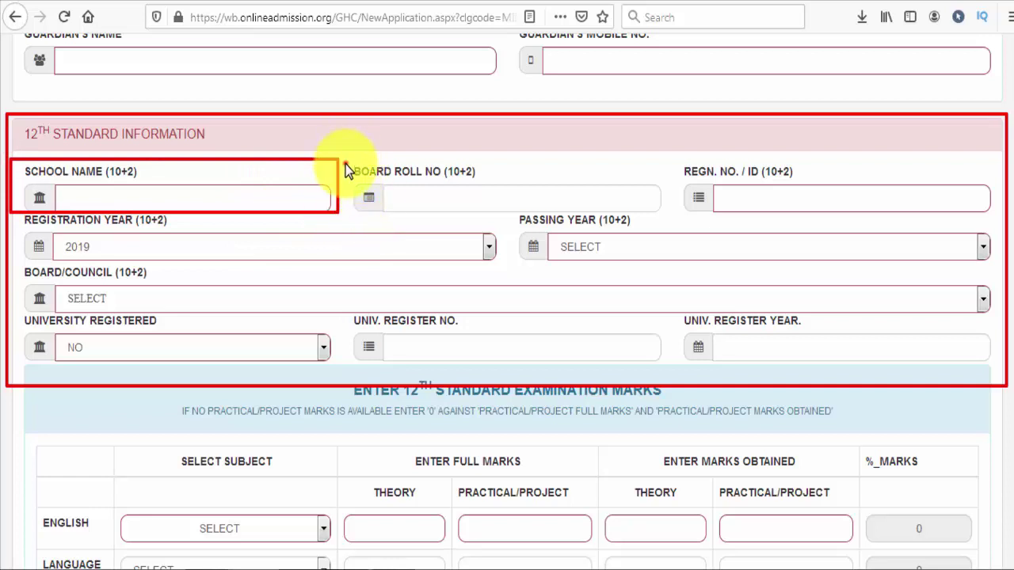
{"action": "mouse_move", "coordinate": [346, 164]}
{"action": "left_mouse_down"}
{"action": "mouse_move", "coordinate": [621, 224]}
{"action": "mouse_move", "coordinate": [650, 219]}
{"action": "left_mouse_up"}
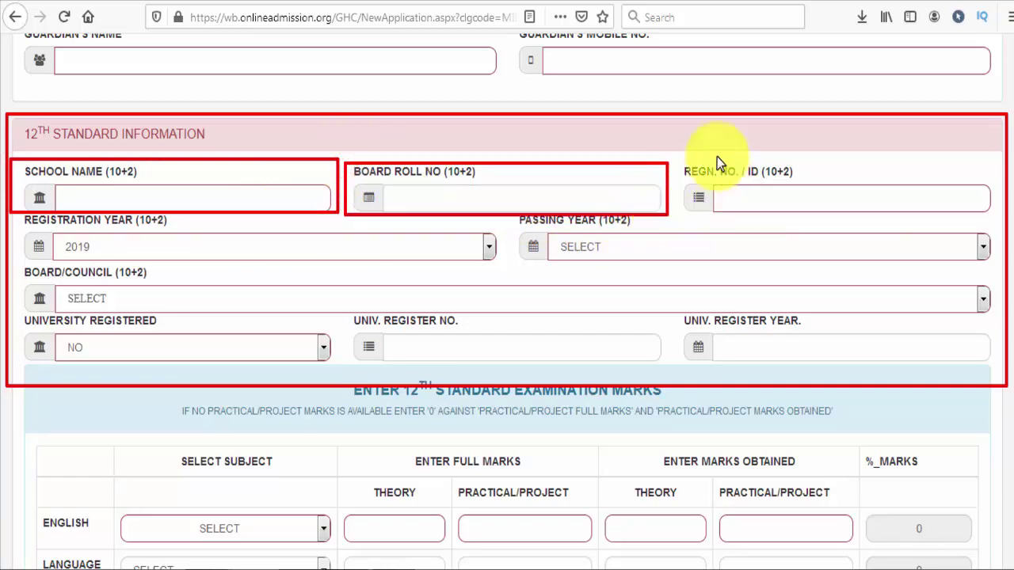
{"action": "mouse_move", "coordinate": [672, 157]}
{"action": "left_mouse_down"}
{"action": "mouse_move", "coordinate": [870, 208]}
{"action": "mouse_move", "coordinate": [989, 217]}
{"action": "left_mouse_up"}
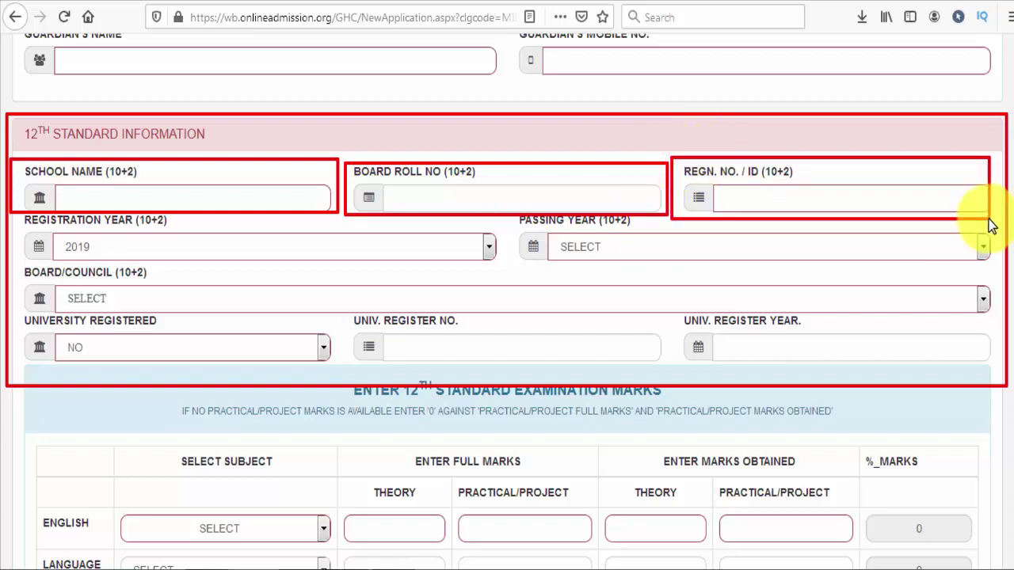
{"action": "mouse_move", "coordinate": [10, 220]}
{"action": "left_mouse_down"}
{"action": "mouse_move", "coordinate": [236, 272]}
{"action": "mouse_move", "coordinate": [499, 267]}
{"action": "left_mouse_up"}
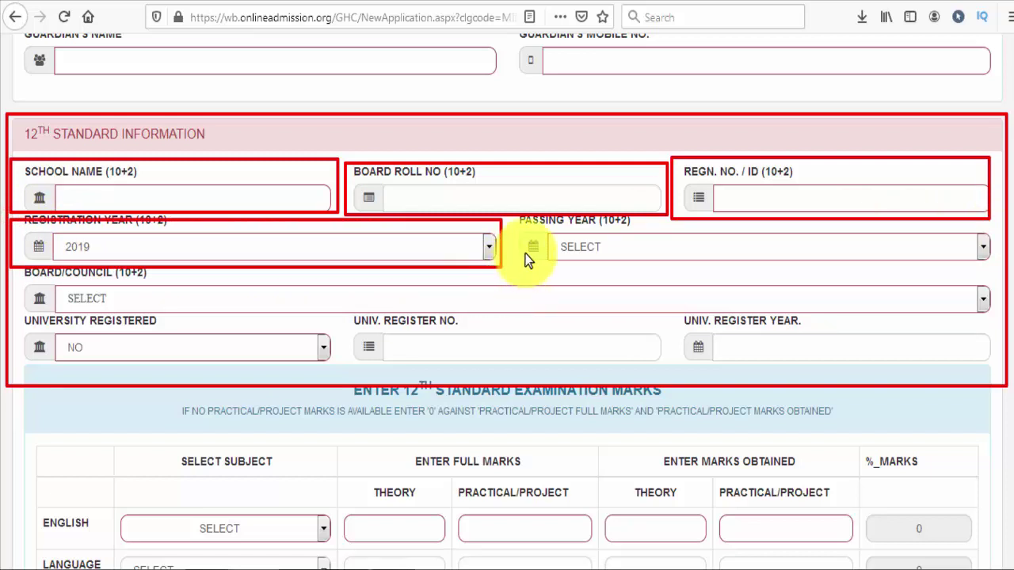
{"action": "key", "text": "e"}
Review the passing year, board/council, university registered, university register number and register year fields for the 12th standard
{"action": "mouse_move", "coordinate": [510, 212]}
{"action": "left_mouse_down"}
{"action": "mouse_move", "coordinate": [921, 283]}
{"action": "mouse_move", "coordinate": [992, 264]}
{"action": "left_mouse_up"}
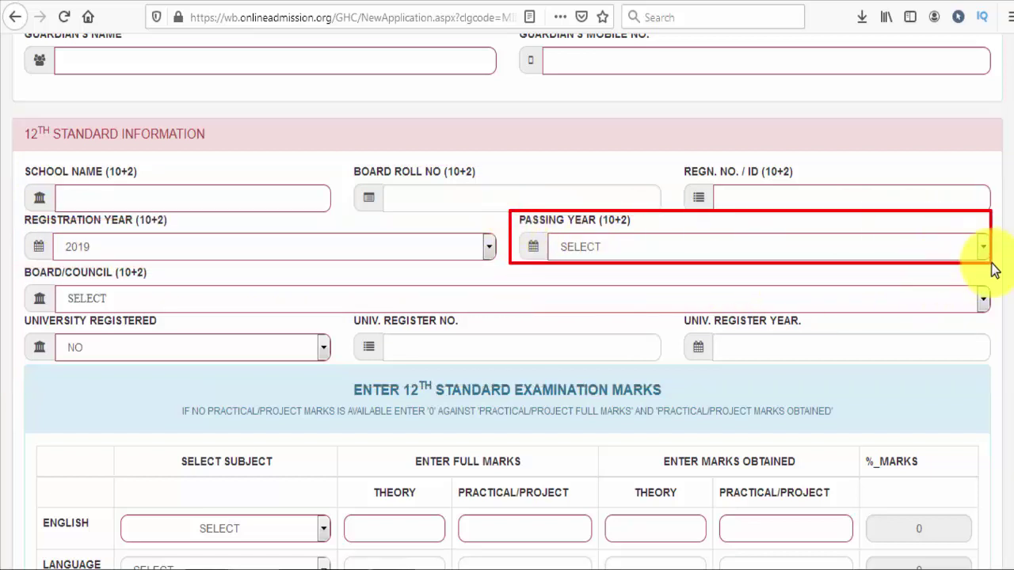
{"action": "mouse_move", "coordinate": [20, 265]}
{"action": "left_mouse_down"}
{"action": "mouse_move", "coordinate": [177, 307]}
{"action": "mouse_move", "coordinate": [510, 330]}
{"action": "mouse_move", "coordinate": [679, 321]}
{"action": "mouse_move", "coordinate": [693, 311]}
{"action": "left_mouse_up"}
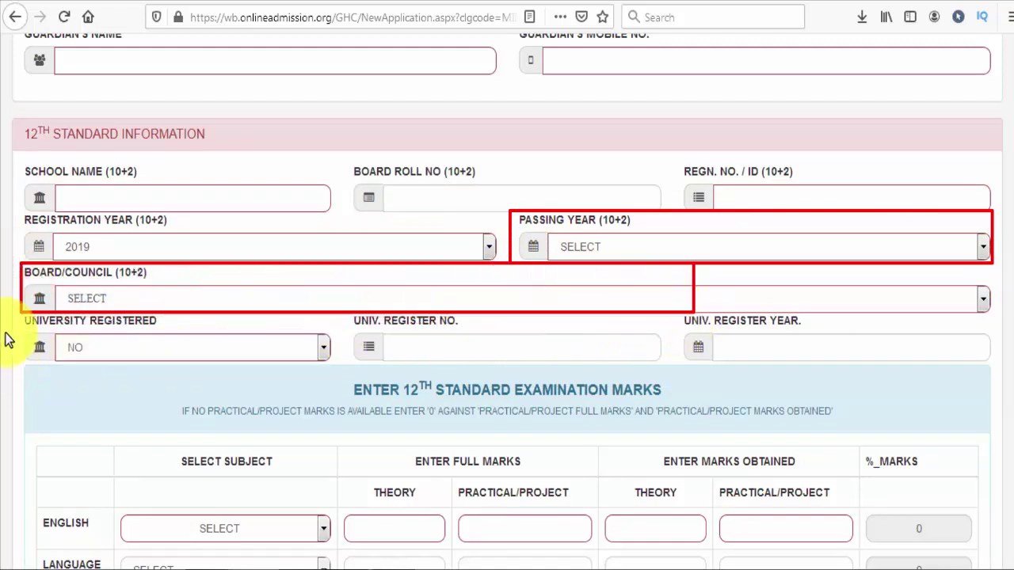
{"action": "mouse_move", "coordinate": [11, 317]}
{"action": "left_mouse_down"}
{"action": "mouse_move", "coordinate": [221, 344]}
{"action": "mouse_move", "coordinate": [320, 376]}
{"action": "mouse_move", "coordinate": [328, 355]}
{"action": "left_mouse_up"}
{"action": "key", "text": "ctrl+z"}
{"action": "key", "text": "ctrl+z"}
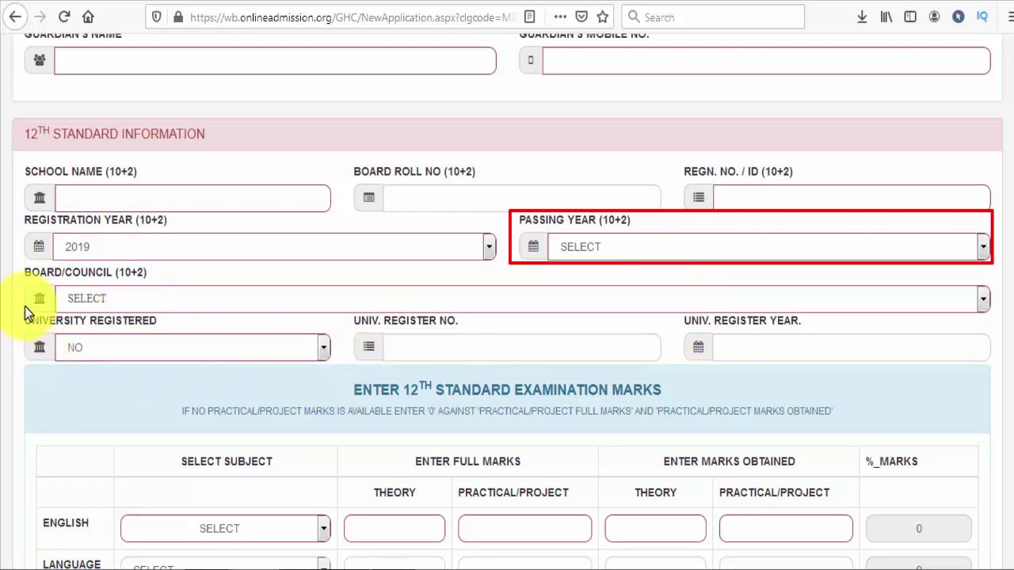
{"action": "mouse_move", "coordinate": [18, 307]}
{"action": "left_mouse_down"}
{"action": "mouse_move", "coordinate": [170, 362]}
{"action": "mouse_move", "coordinate": [333, 367]}
{"action": "left_mouse_up"}
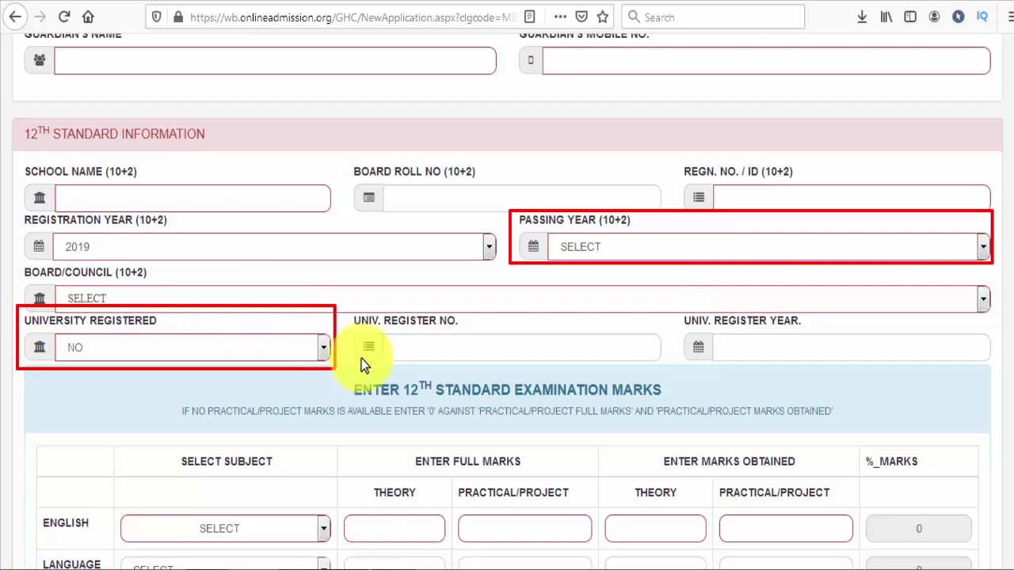
{"action": "mouse_move", "coordinate": [342, 309]}
{"action": "left_mouse_down"}
{"action": "mouse_move", "coordinate": [598, 366]}
{"action": "mouse_move", "coordinate": [665, 370]}
{"action": "left_mouse_up"}
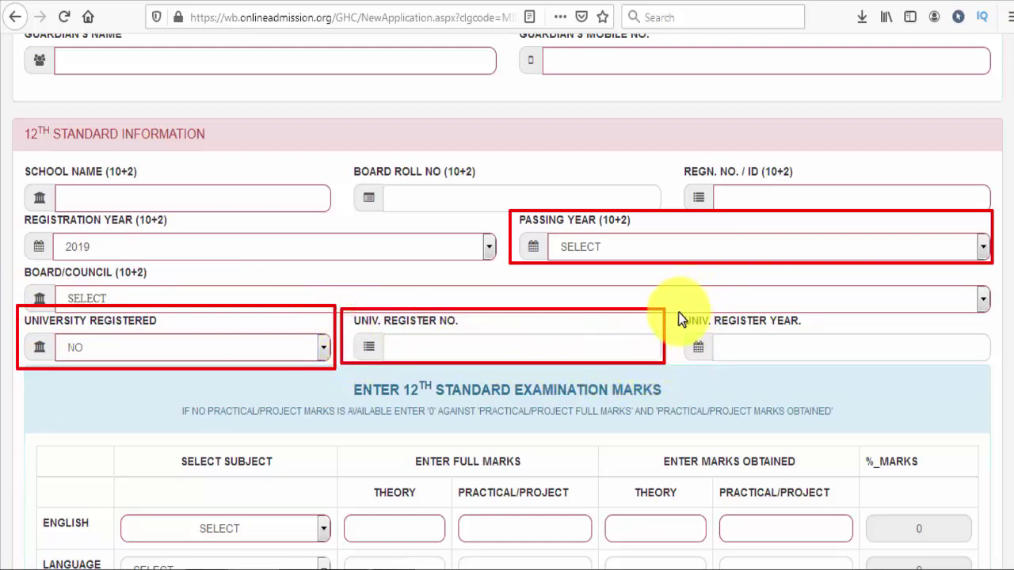
{"action": "mouse_move", "coordinate": [673, 309]}
{"action": "left_mouse_down"}
{"action": "mouse_move", "coordinate": [724, 333]}
{"action": "mouse_move", "coordinate": [1000, 372]}
{"action": "left_mouse_up"}
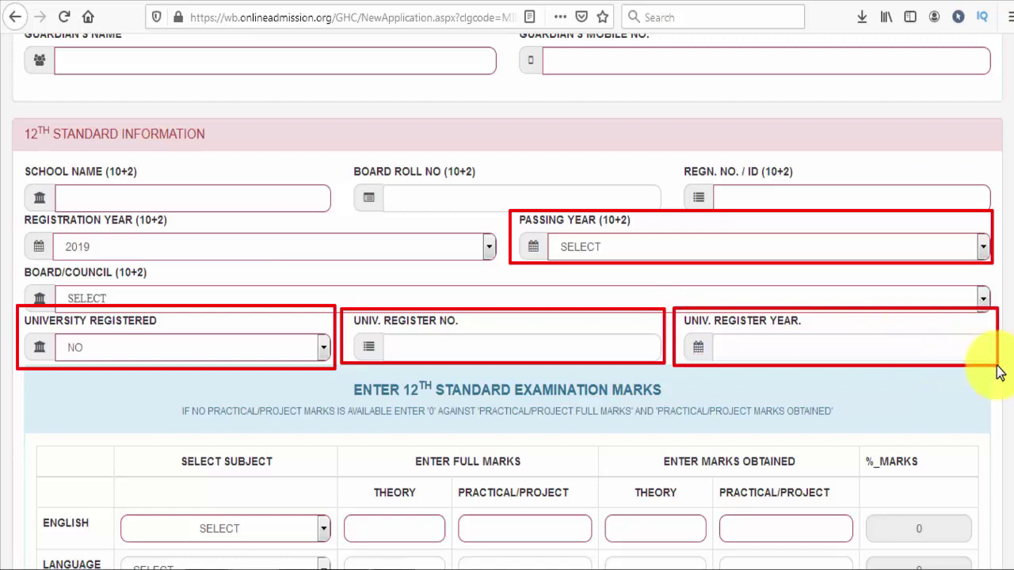
Examine the 12th standard examination marks table and the English row's subject options, full marks, marks obtained and percentage fields
{"action": "scroll", "coordinate": [354, 248], "scroll_direction": "down", "scroll_amount": 4}
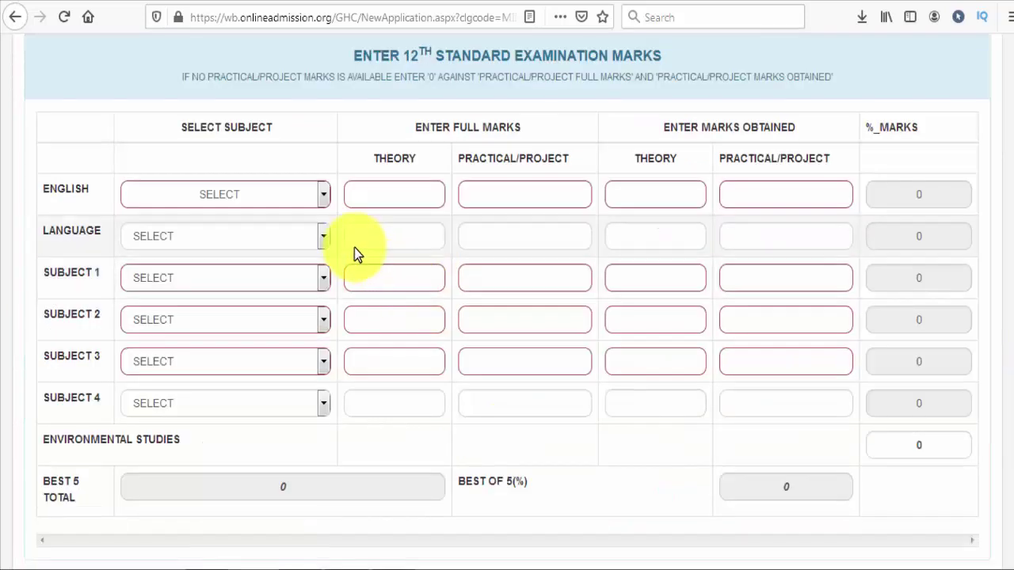
{"action": "mouse_move", "coordinate": [339, 32]}
{"action": "left_mouse_down"}
{"action": "mouse_move", "coordinate": [415, 68]}
{"action": "mouse_move", "coordinate": [654, 79]}
{"action": "mouse_move", "coordinate": [673, 68]}
{"action": "left_mouse_up"}
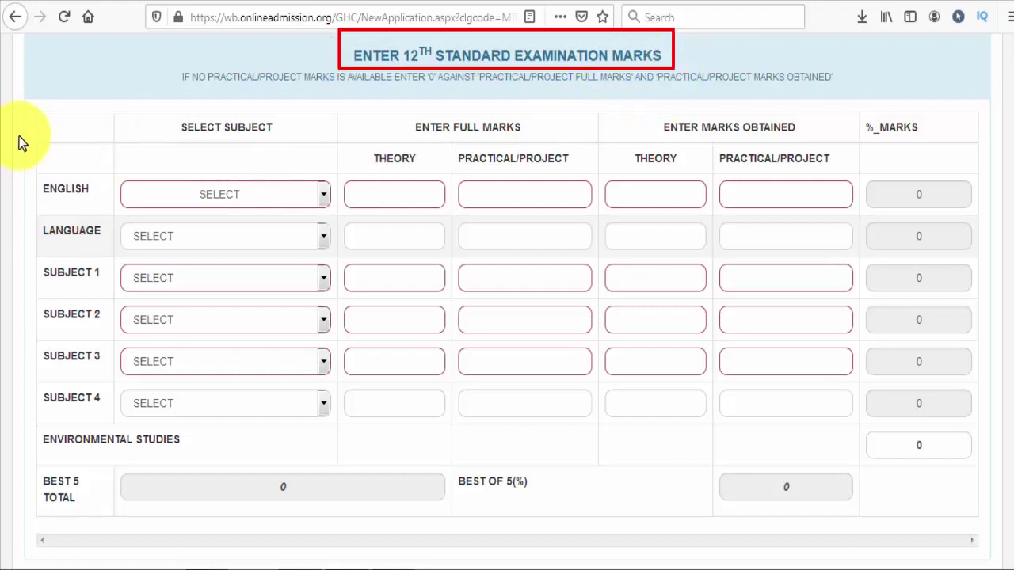
{"action": "left_click_drag", "start_coordinate": [23, 106], "coordinate": [708, 451]}
{"action": "key", "text": "Escape"}
{"action": "left_click", "coordinate": [323, 194]}
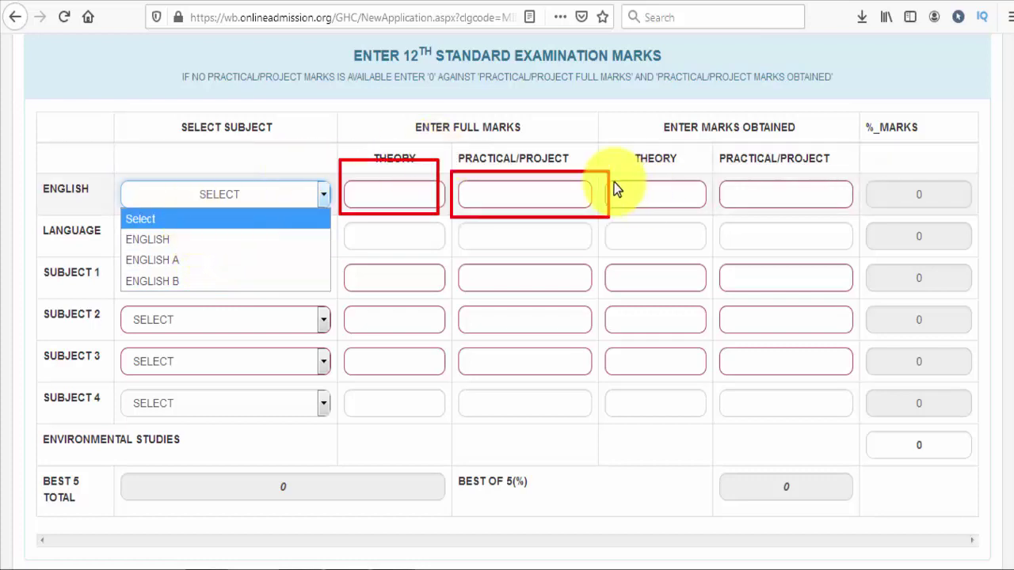
{"action": "left_click", "coordinate": [183, 204]}
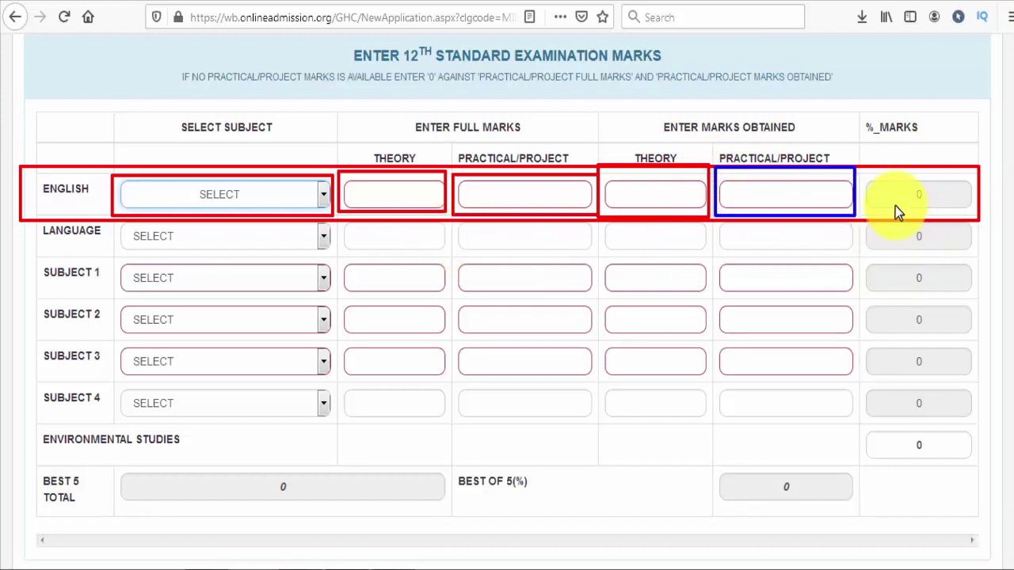
{"action": "left_click_drag", "start_coordinate": [868, 176], "coordinate": [967, 209]}
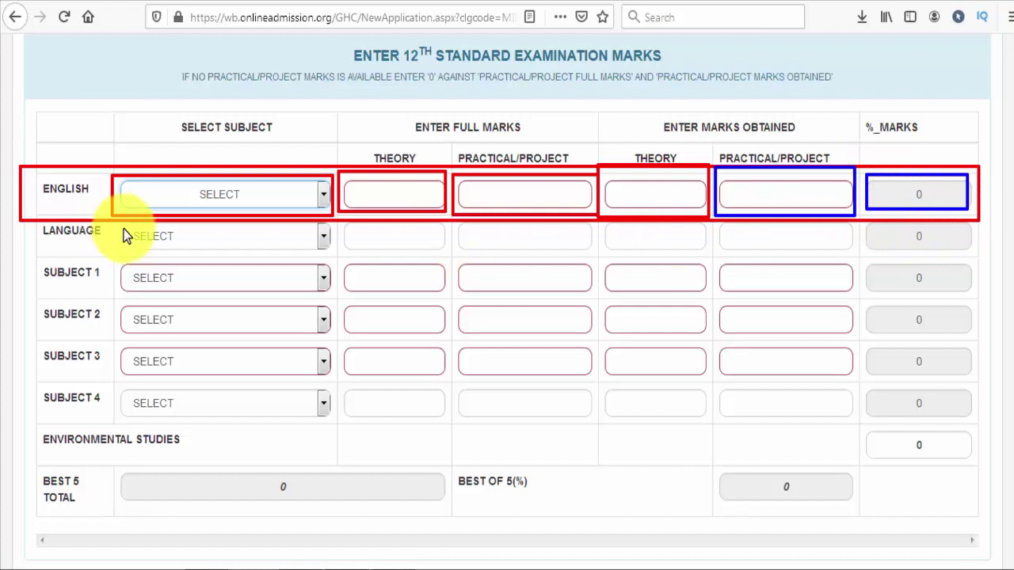
Examine the Language row of the marks table, covering its subject options, full marks, marks obtained and percentage fields
{"action": "left_click", "coordinate": [128, 232]}
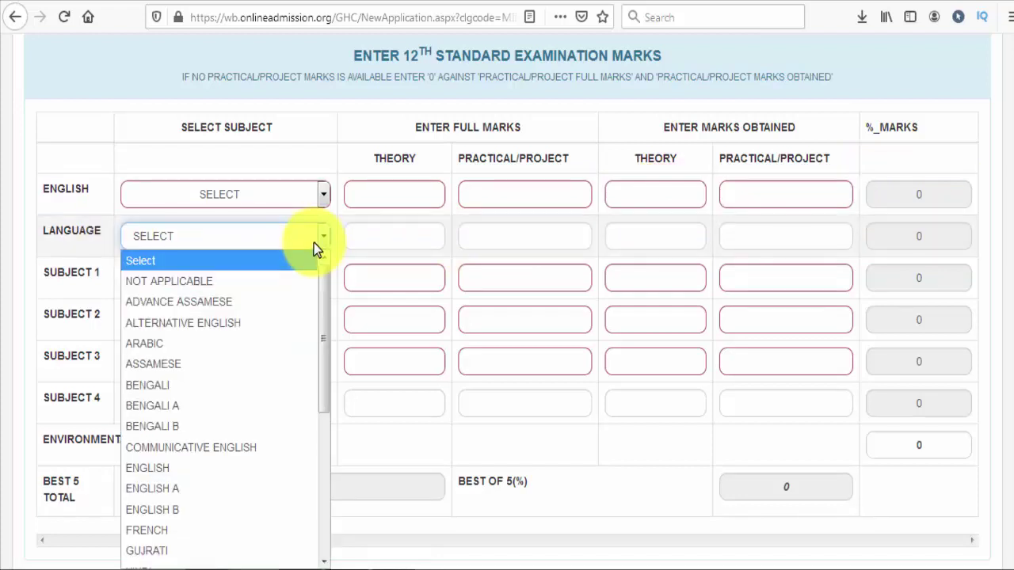
{"action": "left_click", "coordinate": [386, 234]}
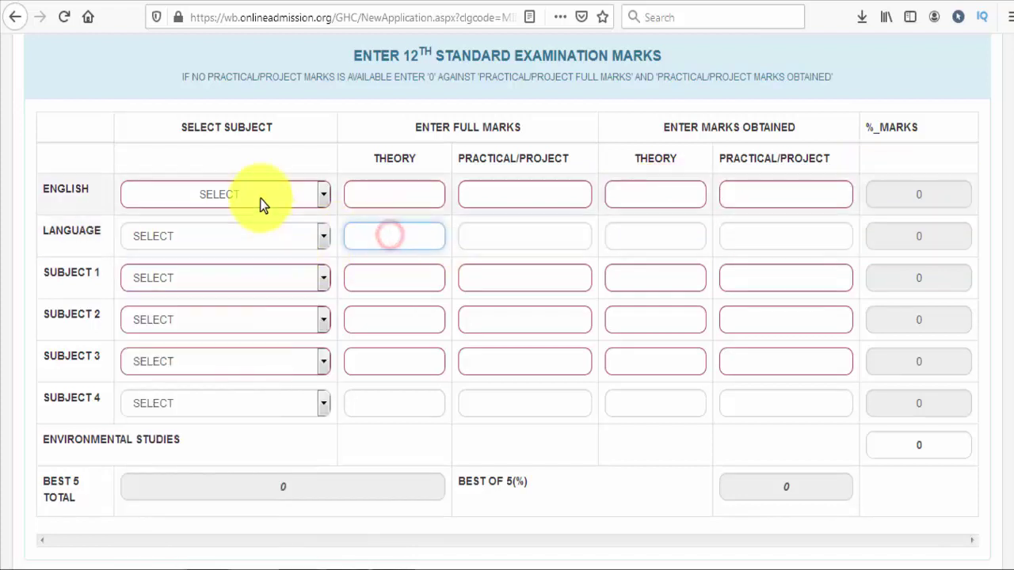
{"action": "left_click", "coordinate": [251, 240]}
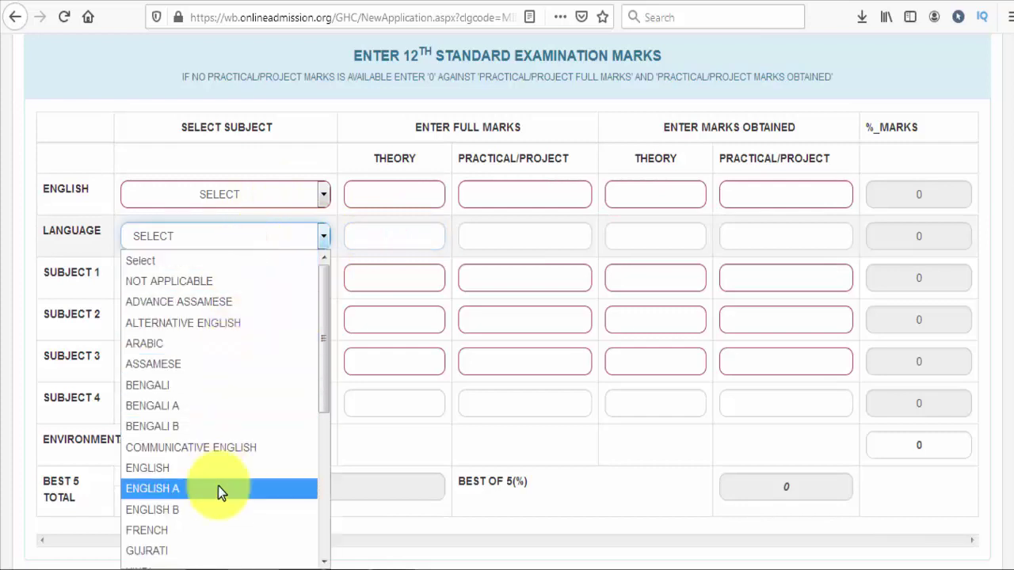
{"action": "left_click", "coordinate": [410, 263]}
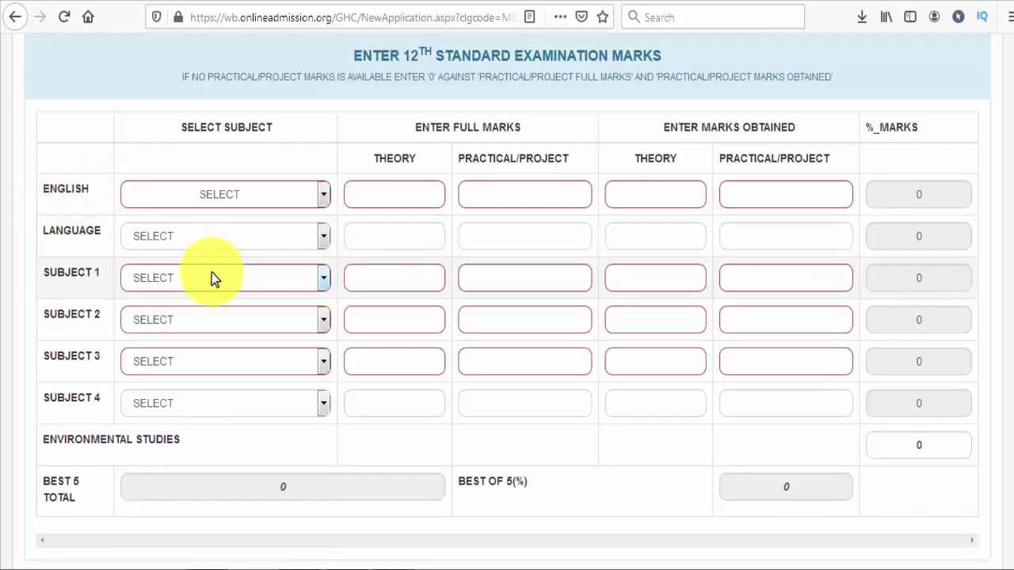
{"action": "left_click_drag", "start_coordinate": [341, 218], "coordinate": [445, 251]}
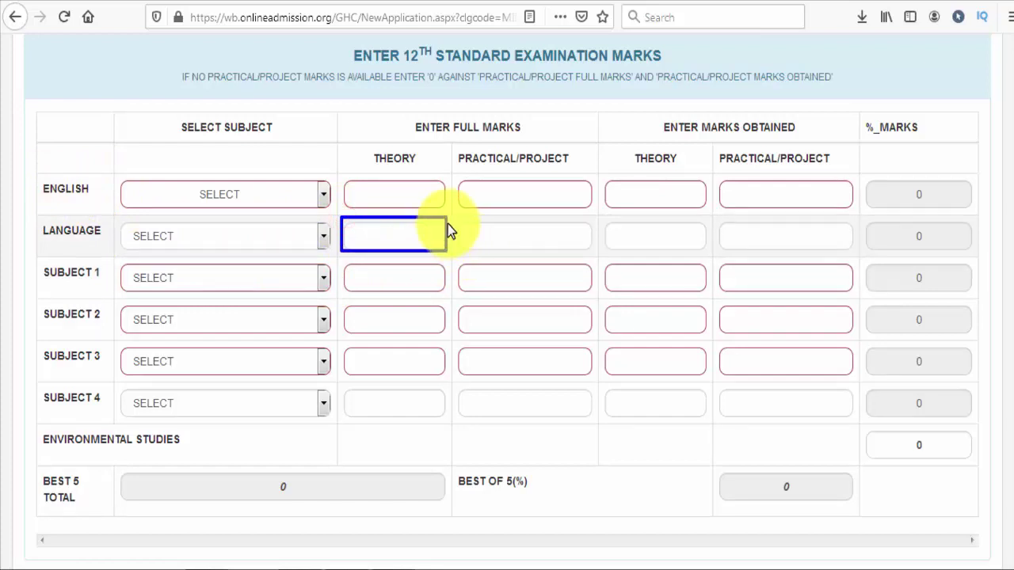
{"action": "mouse_move", "coordinate": [460, 221]}
{"action": "left_mouse_down"}
{"action": "mouse_move", "coordinate": [589, 253]}
{"action": "mouse_move", "coordinate": [706, 251]}
{"action": "left_mouse_up"}
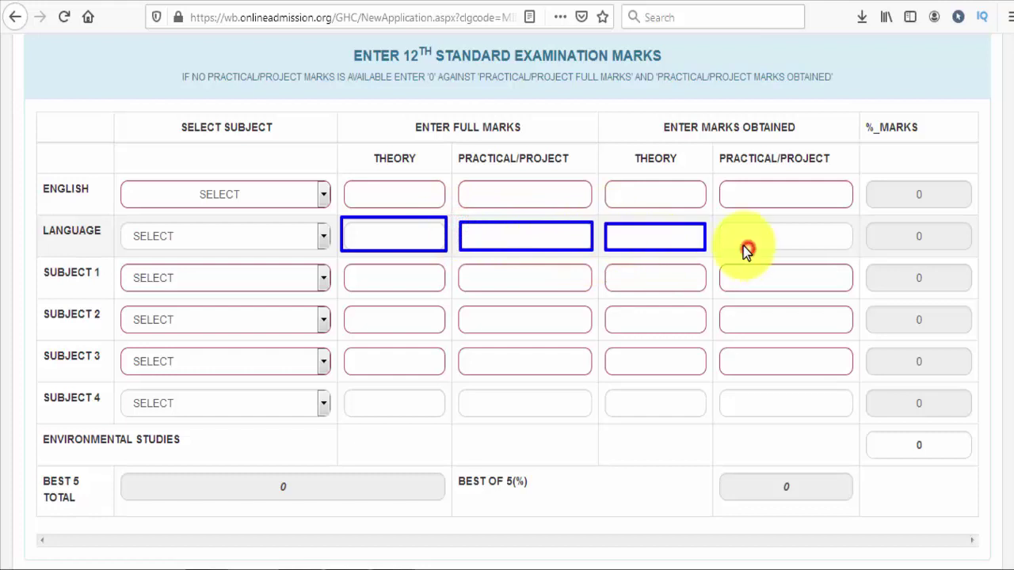
{"action": "mouse_move", "coordinate": [712, 216]}
{"action": "left_mouse_down"}
{"action": "mouse_move", "coordinate": [833, 235]}
{"action": "mouse_move", "coordinate": [856, 255]}
{"action": "mouse_move", "coordinate": [954, 250]}
{"action": "left_mouse_up"}
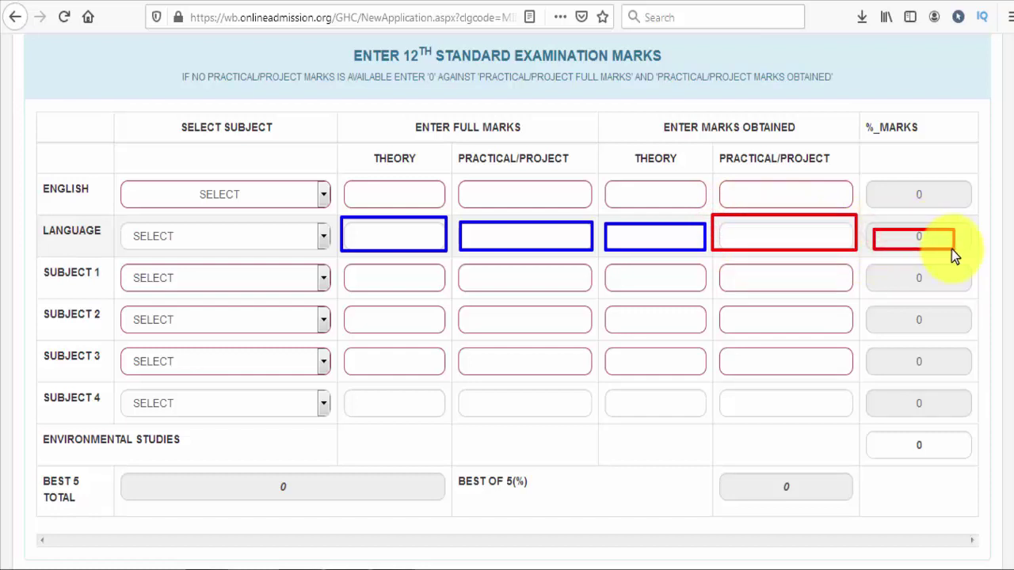
Examine the Subject 1 and Subject 2 rows' selection and marks fields, and the row labels from English to Subject 4
{"action": "mouse_move", "coordinate": [113, 262]}
{"action": "left_mouse_down"}
{"action": "mouse_move", "coordinate": [323, 288]}
{"action": "mouse_move", "coordinate": [337, 300]}
{"action": "left_mouse_up"}
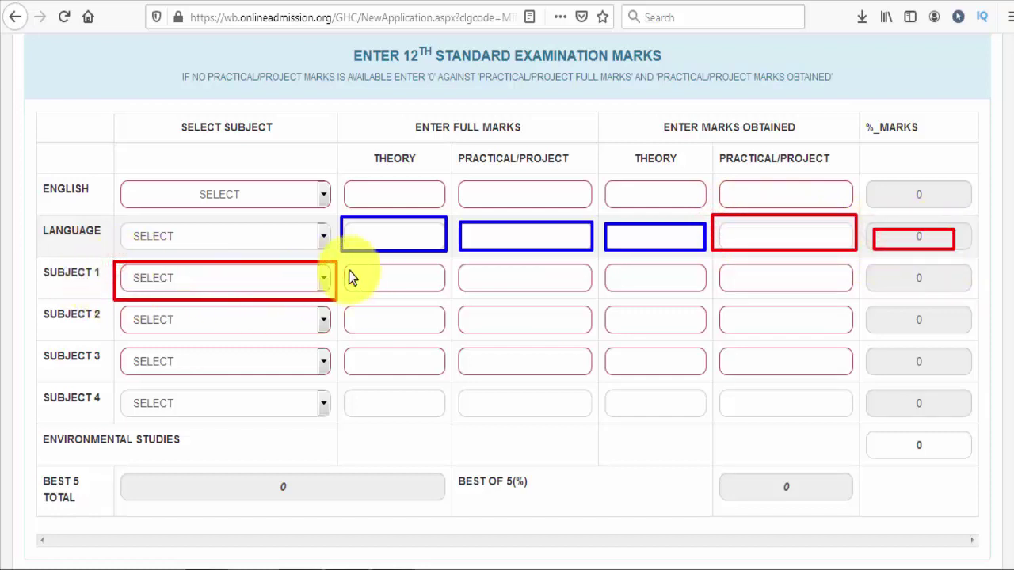
{"action": "mouse_move", "coordinate": [356, 266]}
{"action": "left_mouse_down"}
{"action": "mouse_move", "coordinate": [449, 293]}
{"action": "mouse_move", "coordinate": [580, 301]}
{"action": "mouse_move", "coordinate": [706, 287]}
{"action": "mouse_move", "coordinate": [709, 299]}
{"action": "left_mouse_up"}
{"action": "mouse_move", "coordinate": [716, 263]}
{"action": "left_mouse_down"}
{"action": "mouse_move", "coordinate": [763, 292]}
{"action": "mouse_move", "coordinate": [855, 296]}
{"action": "left_mouse_up"}
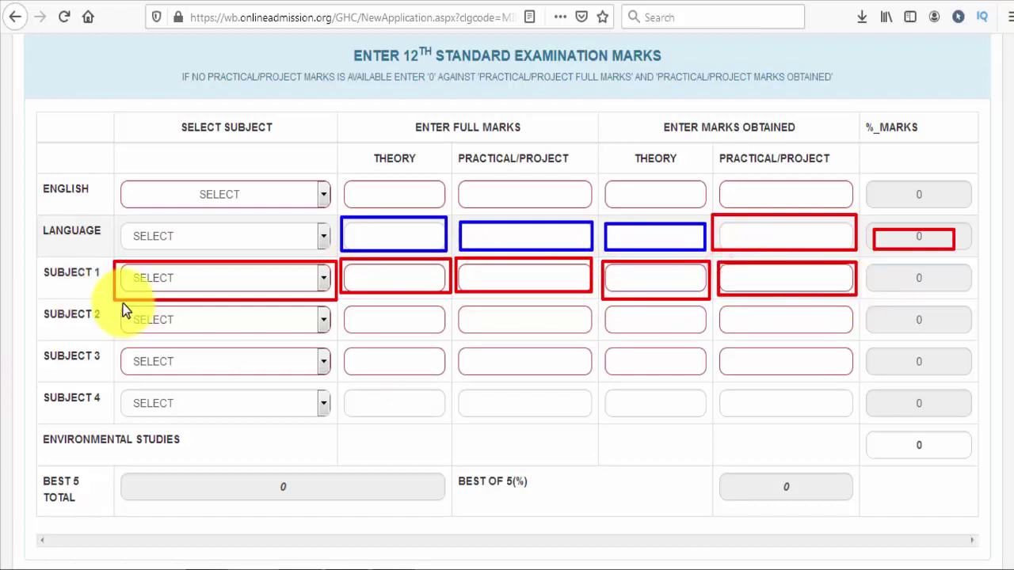
{"action": "mouse_move", "coordinate": [117, 303]}
{"action": "left_mouse_down"}
{"action": "mouse_move", "coordinate": [323, 347]}
{"action": "mouse_move", "coordinate": [333, 339]}
{"action": "left_mouse_up"}
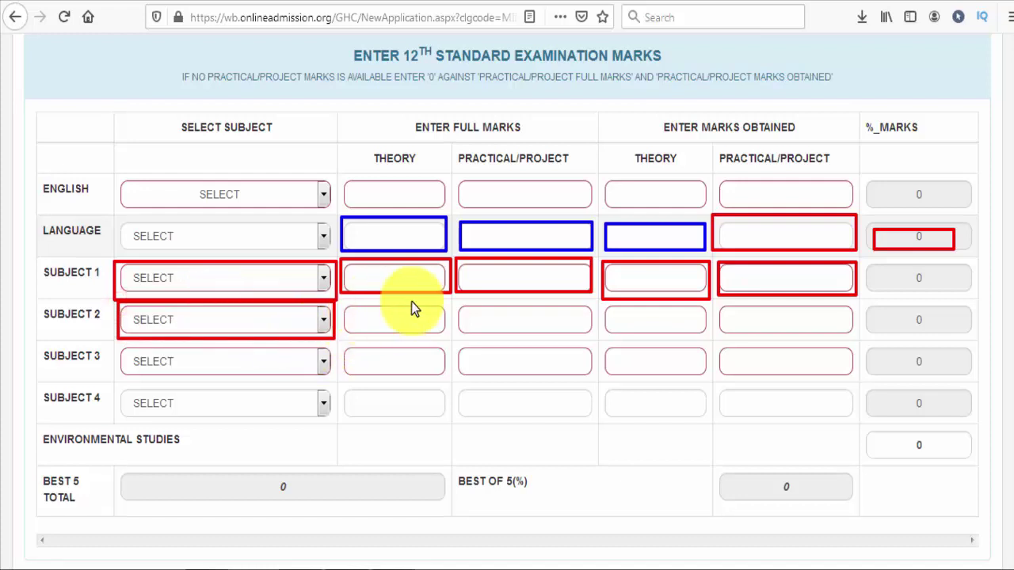
{"action": "mouse_move", "coordinate": [339, 297]}
{"action": "left_mouse_down"}
{"action": "mouse_move", "coordinate": [461, 330]}
{"action": "mouse_move", "coordinate": [451, 341]}
{"action": "left_mouse_up"}
{"action": "left_click_drag", "start_coordinate": [452, 299], "coordinate": [602, 342]}
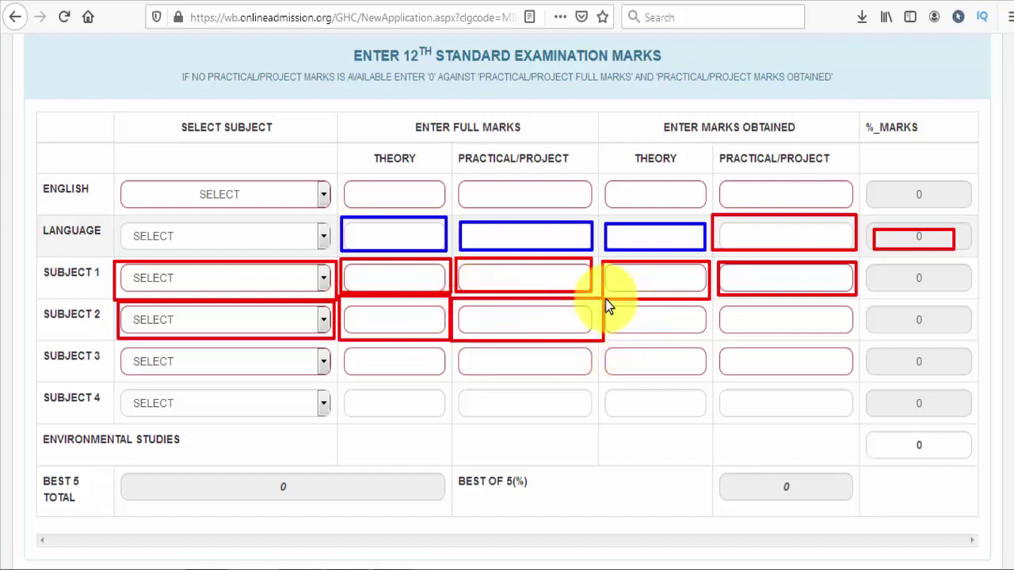
{"action": "mouse_move", "coordinate": [610, 307]}
{"action": "left_mouse_down"}
{"action": "mouse_move", "coordinate": [690, 340]}
{"action": "mouse_move", "coordinate": [742, 314]}
{"action": "mouse_move", "coordinate": [833, 330]}
{"action": "left_mouse_up"}
{"action": "key", "text": "Escape"}
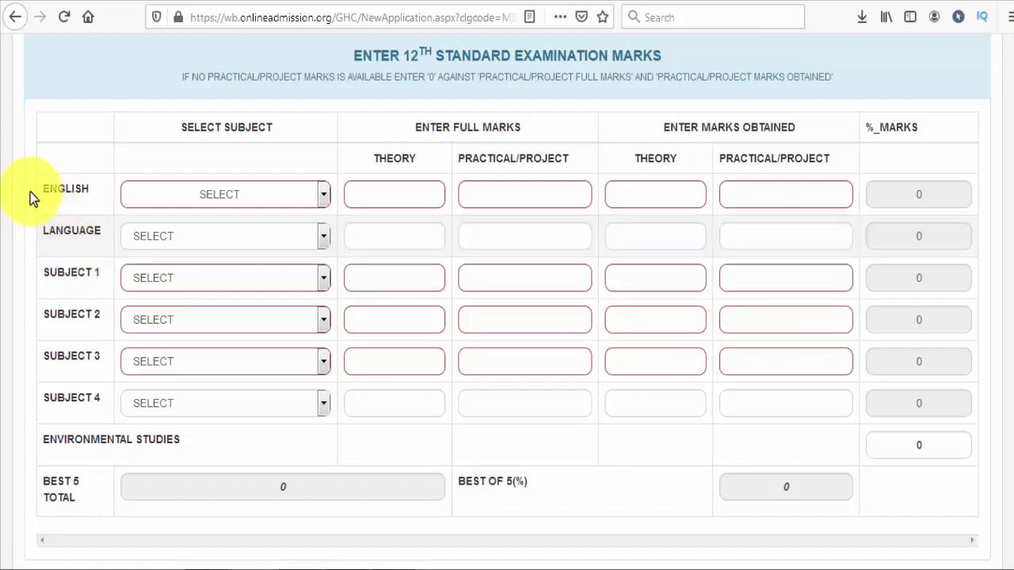
{"action": "mouse_move", "coordinate": [27, 171]}
{"action": "left_mouse_down"}
{"action": "mouse_move", "coordinate": [114, 313]}
{"action": "mouse_move", "coordinate": [118, 421]}
{"action": "left_mouse_up"}
{"action": "key", "text": "Escape"}
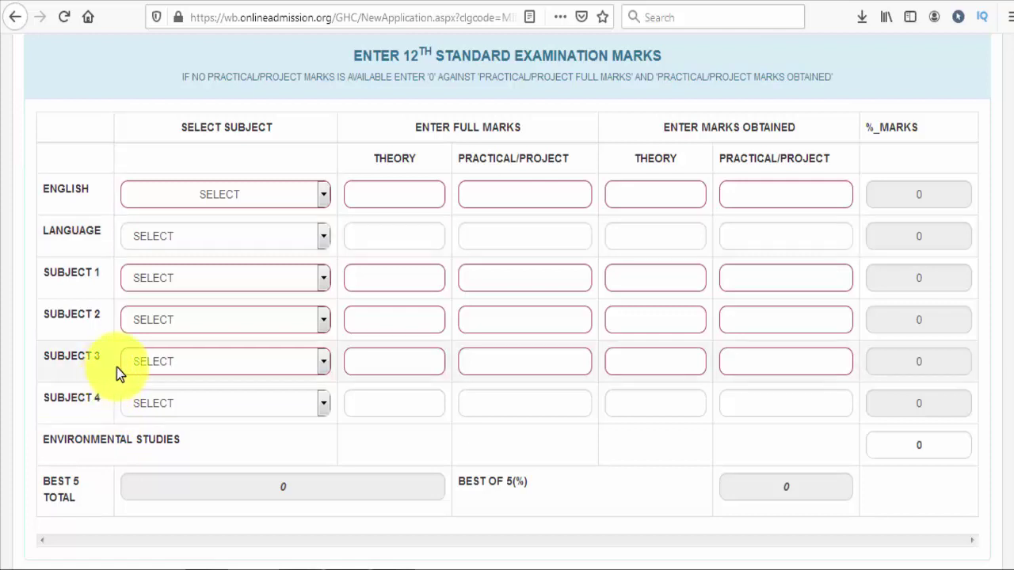
Examine the end of the form, covering the password of choice field, the declaration checkbox and the save-and-continue option
{"action": "scroll", "coordinate": [397, 411], "scroll_direction": "down", "scroll_amount": 3}
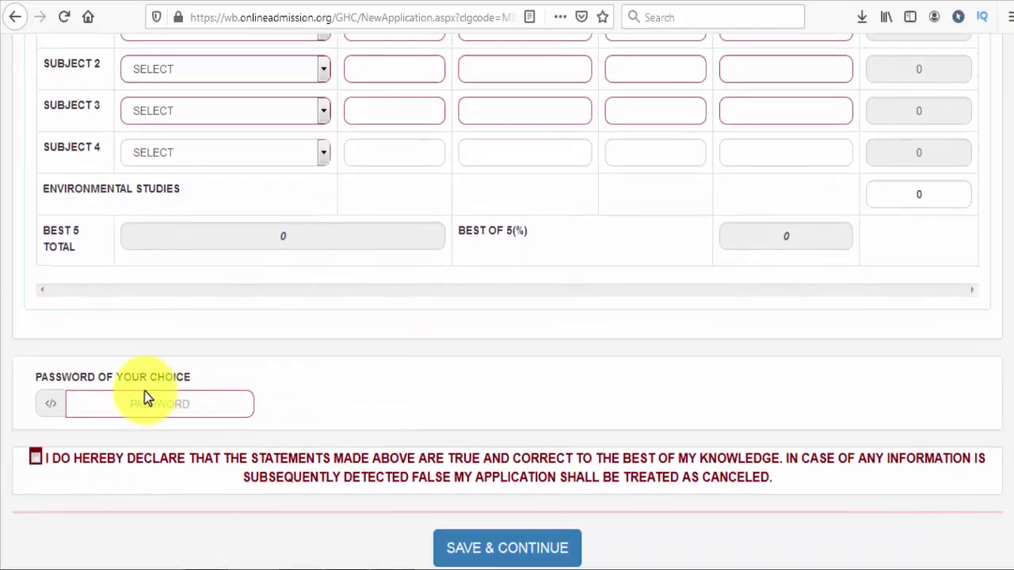
{"action": "left_click_drag", "start_coordinate": [15, 358], "coordinate": [279, 425]}
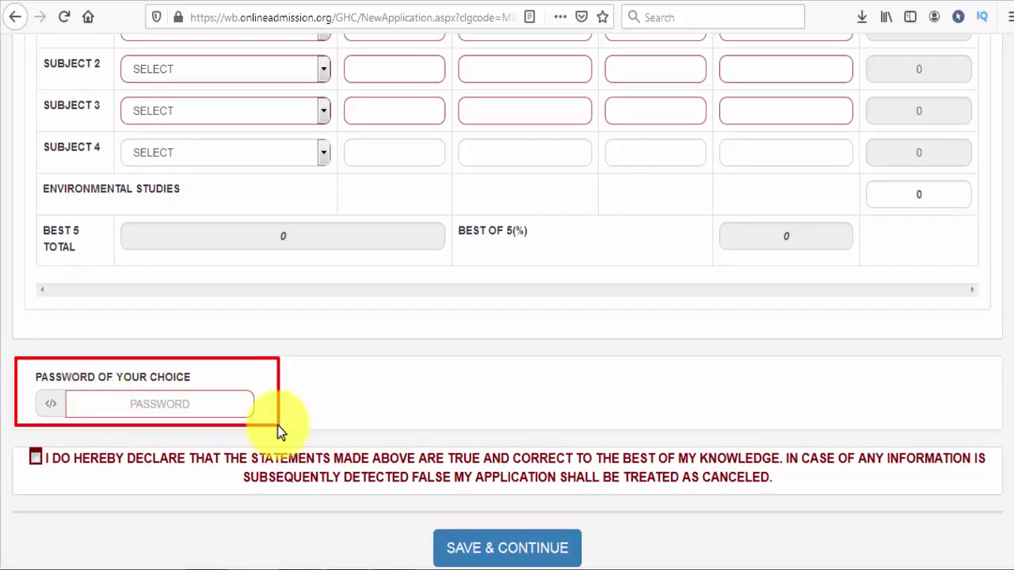
{"action": "left_click_drag", "start_coordinate": [106, 390], "coordinate": [213, 418]}
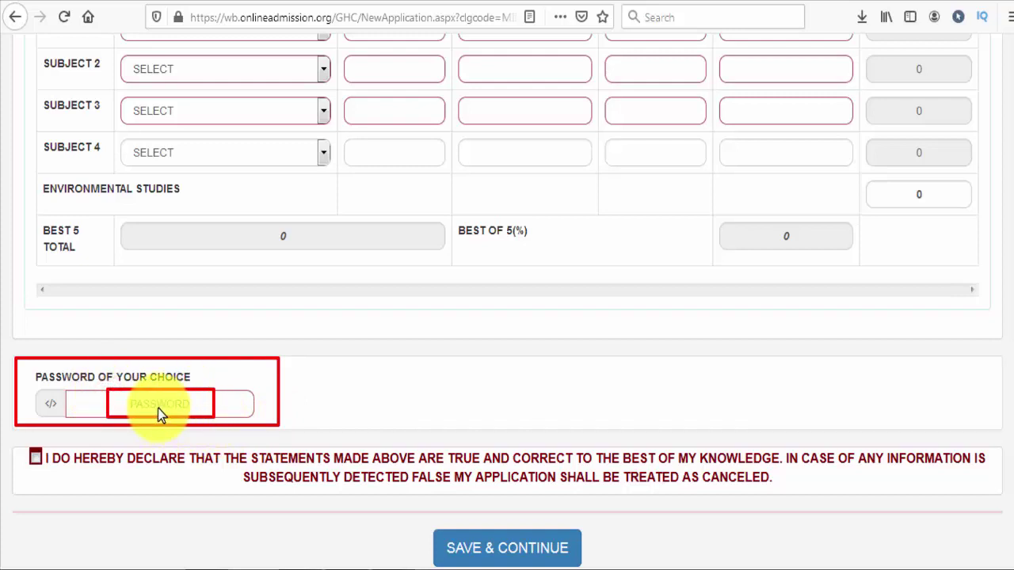
{"action": "left_click_drag", "start_coordinate": [150, 401], "coordinate": [183, 409]}
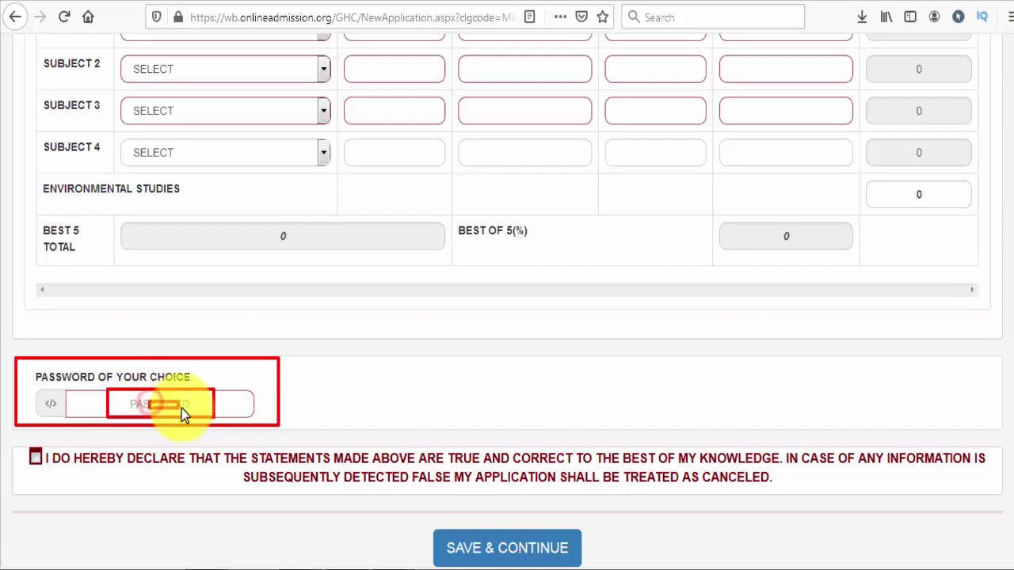
{"action": "mouse_move", "coordinate": [21, 444]}
{"action": "left_mouse_down"}
{"action": "mouse_move", "coordinate": [61, 471]}
{"action": "mouse_move", "coordinate": [51, 474]}
{"action": "left_mouse_up"}
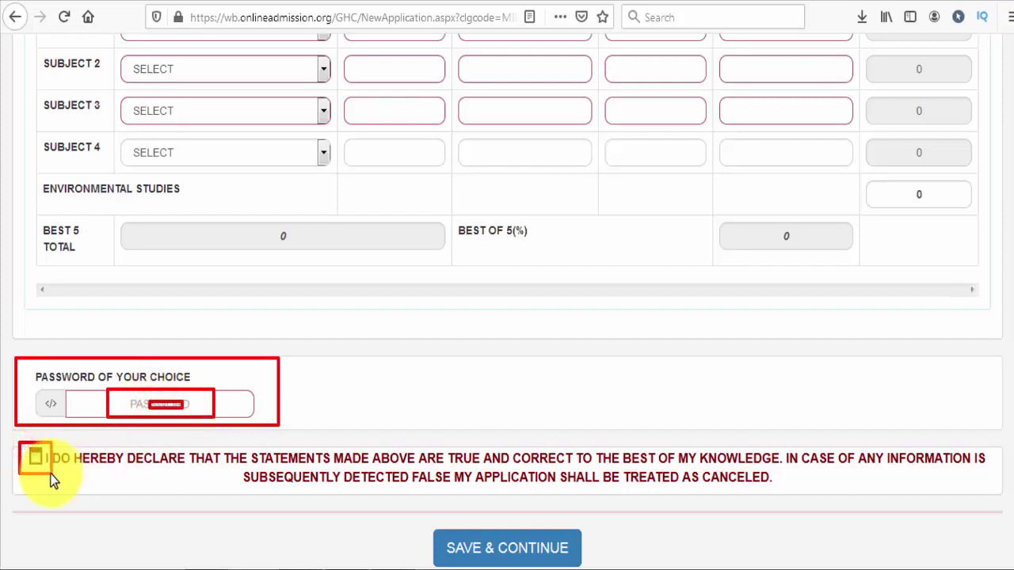
{"action": "left_click_drag", "start_coordinate": [420, 528], "coordinate": [590, 562]}
{"action": "key", "text": "Escape"}
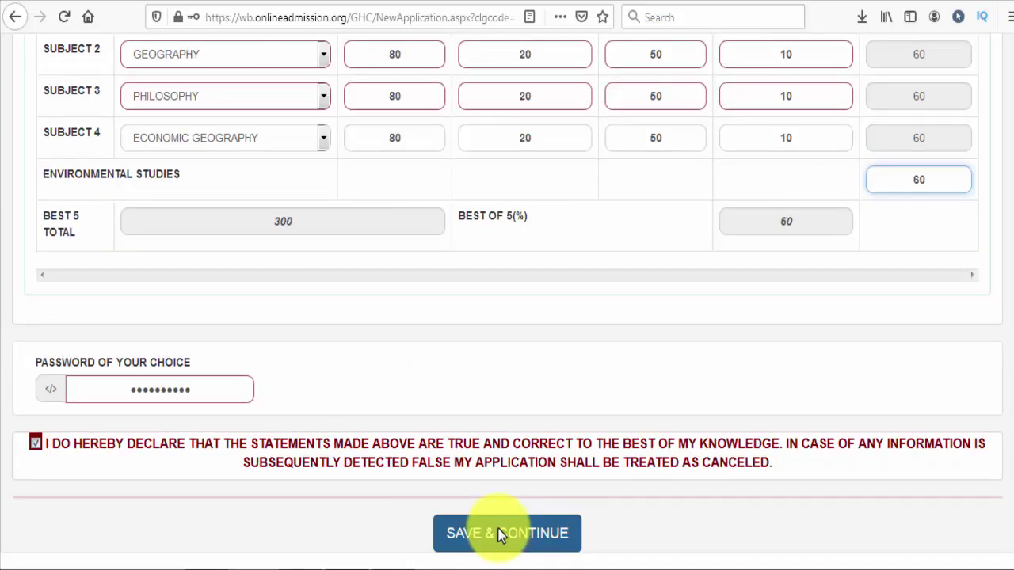
Save the completed application form to continue to subject selection, and store the login in the browser
{"action": "left_click", "coordinate": [501, 533]}
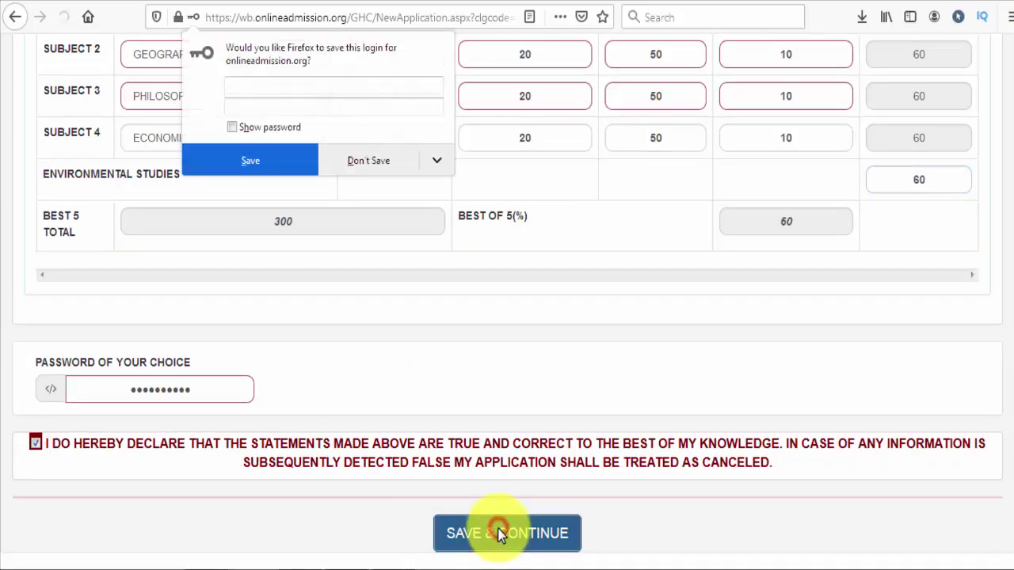
{"action": "left_click", "coordinate": [269, 160]}
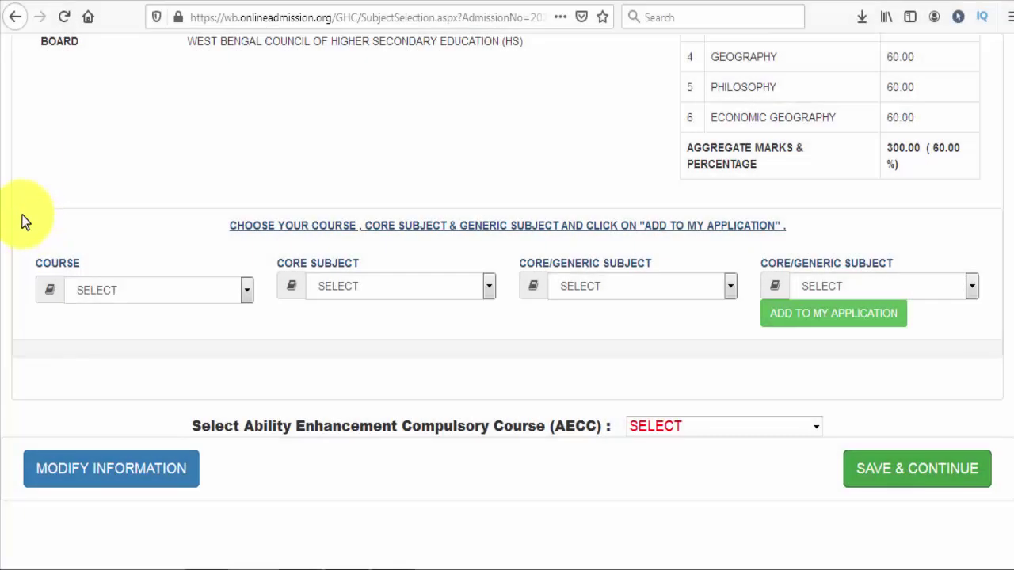
Choose the BA HONS course with BENGALI (H) as the core subject
{"action": "mouse_move", "coordinate": [22, 215]}
{"action": "left_mouse_down"}
{"action": "mouse_move", "coordinate": [528, 299]}
{"action": "mouse_move", "coordinate": [886, 299]}
{"action": "mouse_move", "coordinate": [997, 342]}
{"action": "left_mouse_up"}
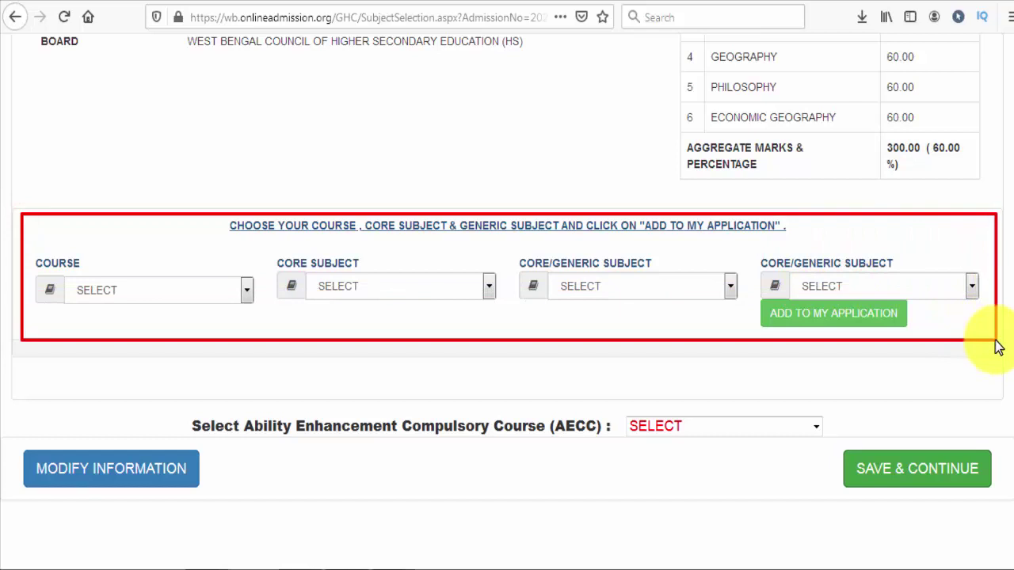
{"action": "left_click_drag", "start_coordinate": [392, 239], "coordinate": [529, 239]}
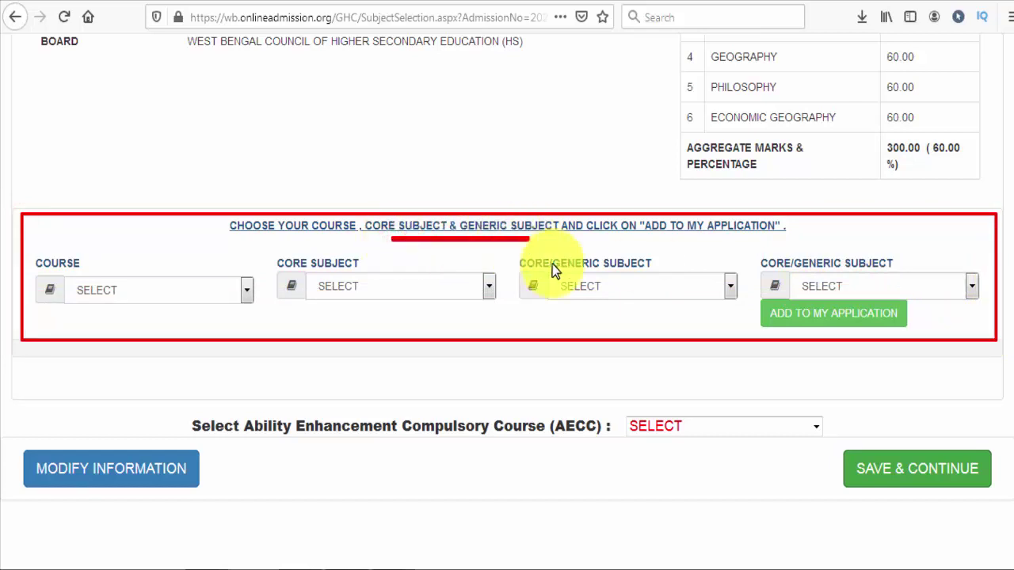
{"action": "left_click", "coordinate": [212, 290]}
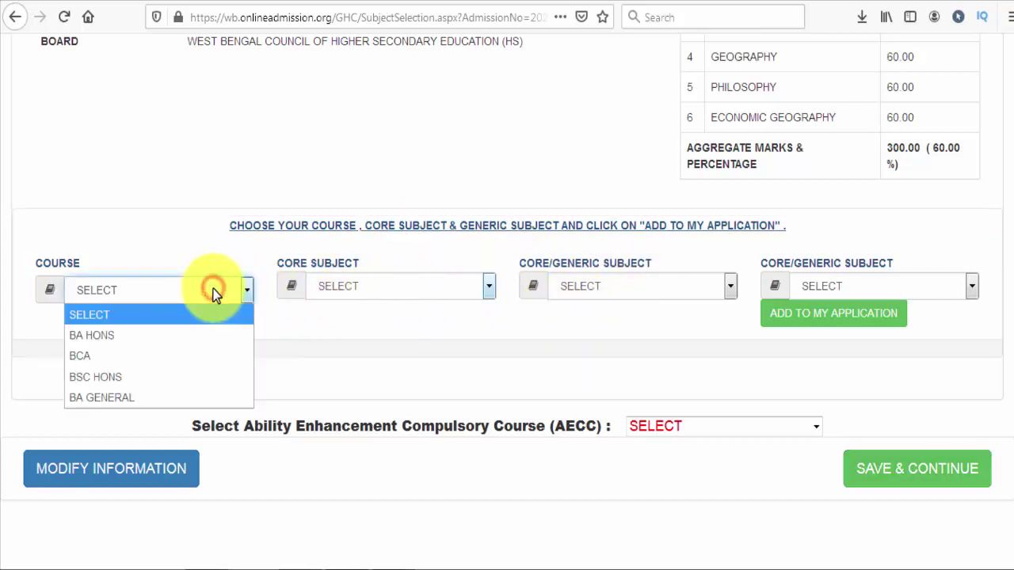
{"action": "left_click", "coordinate": [209, 335]}
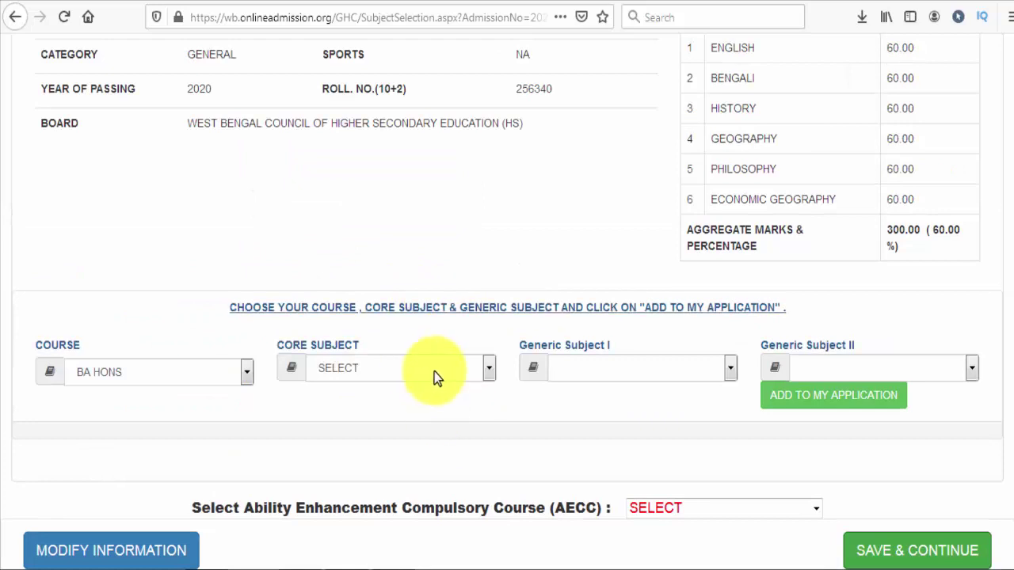
{"action": "left_click", "coordinate": [434, 372]}
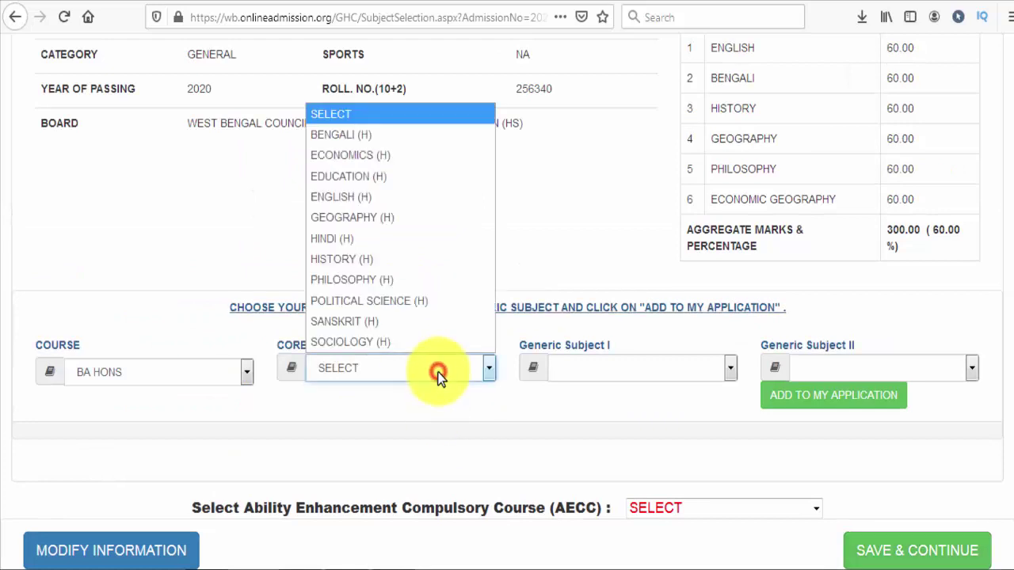
{"action": "left_click", "coordinate": [383, 144]}
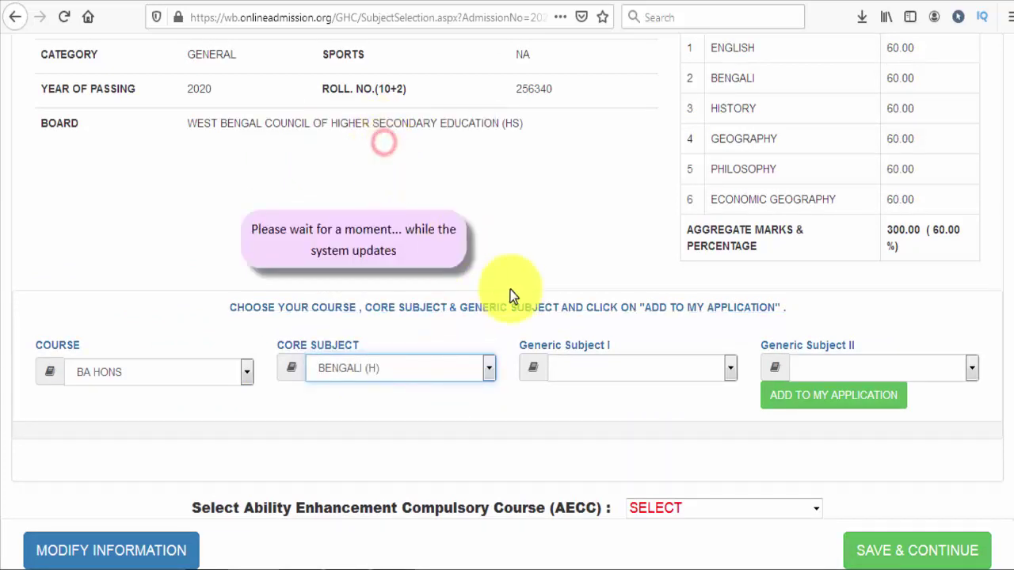
Choose HISTORY as Generic Subject I and GEOGRAPHY as Generic Subject II, and add the subject combination to the application
{"action": "left_click", "coordinate": [602, 370]}
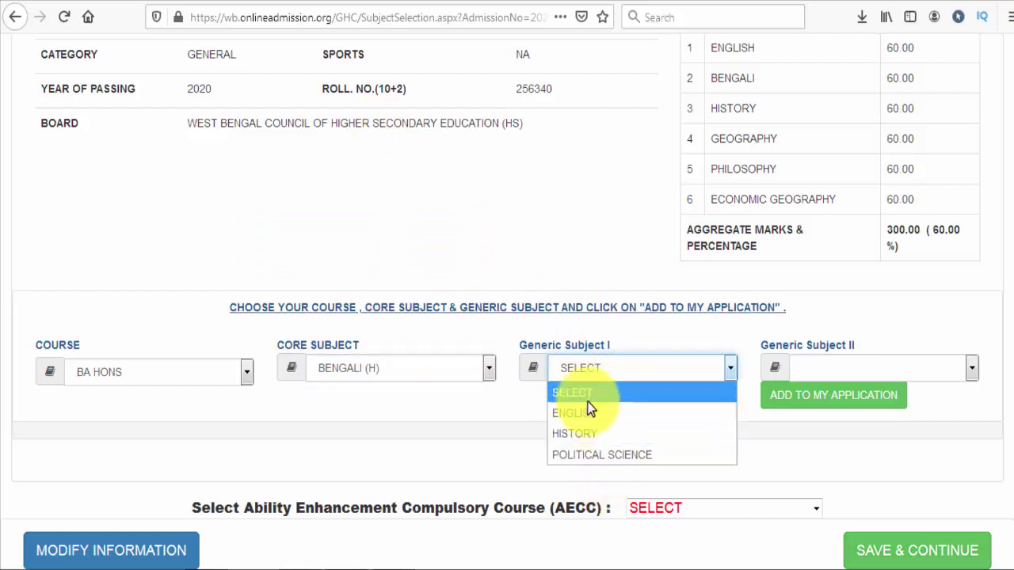
{"action": "left_click", "coordinate": [589, 433]}
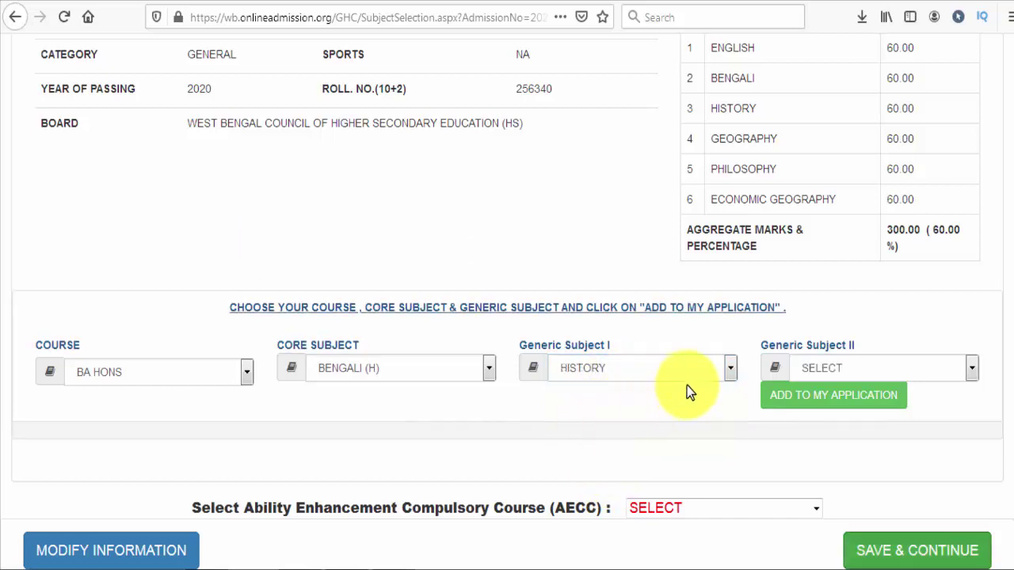
{"action": "left_click", "coordinate": [870, 370]}
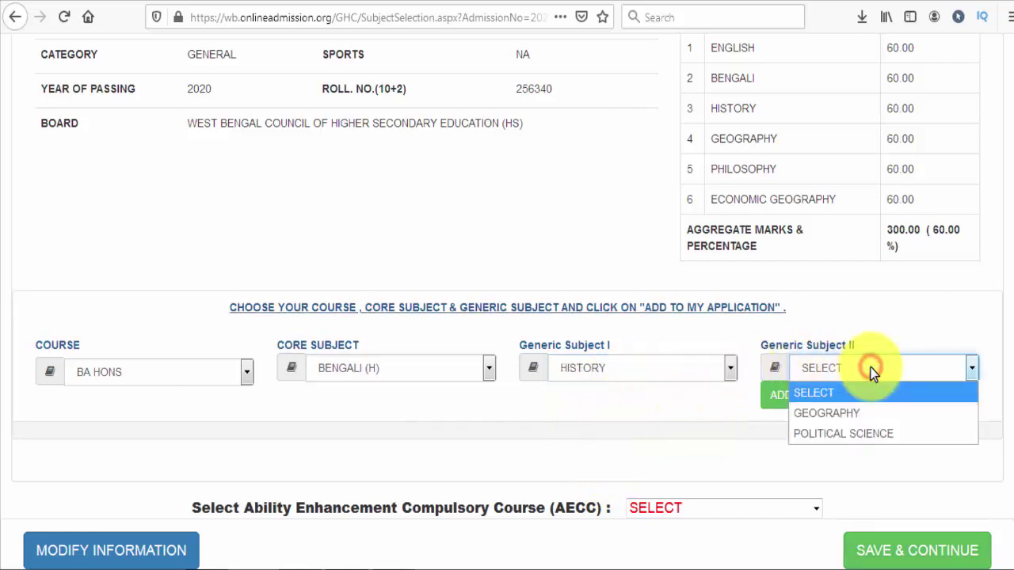
{"action": "left_click", "coordinate": [858, 422]}
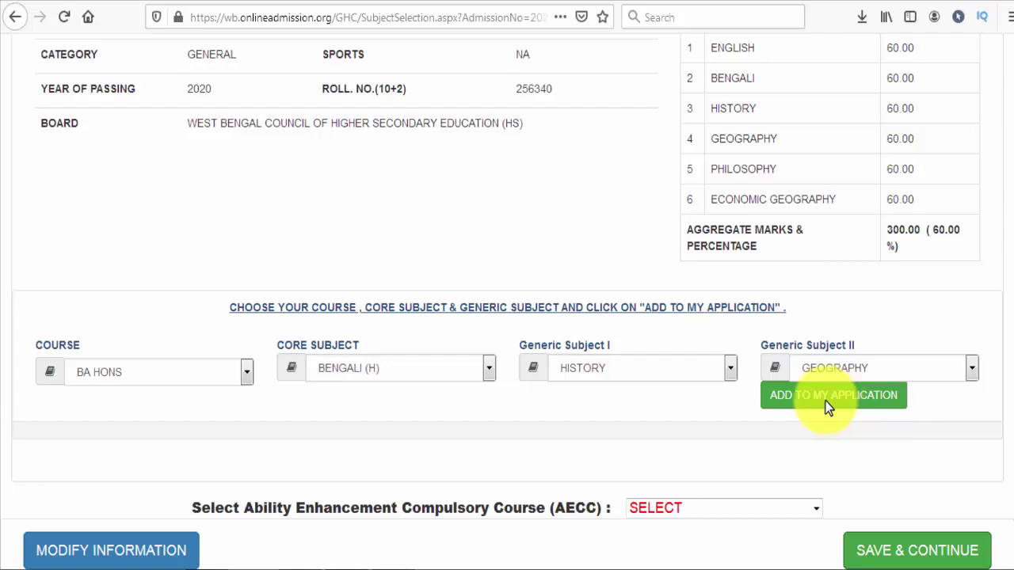
{"action": "left_click", "coordinate": [828, 404]}
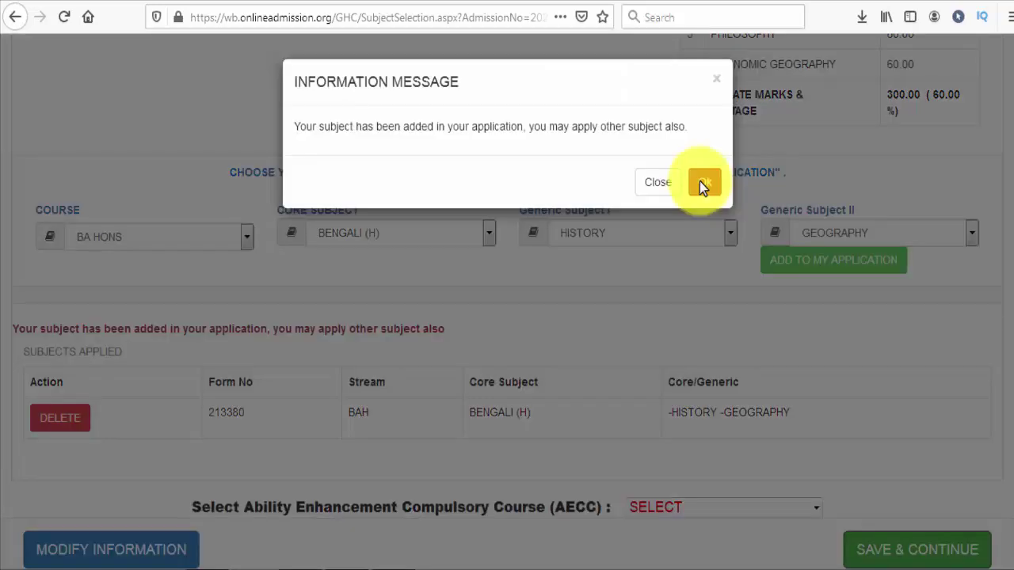
{"action": "left_click", "coordinate": [699, 182]}
Keep the BA HONS course for a second application and choose ENGLISH (H) as its core subject
{"action": "scroll", "coordinate": [748, 343], "scroll_direction": "down", "scroll_amount": 2}
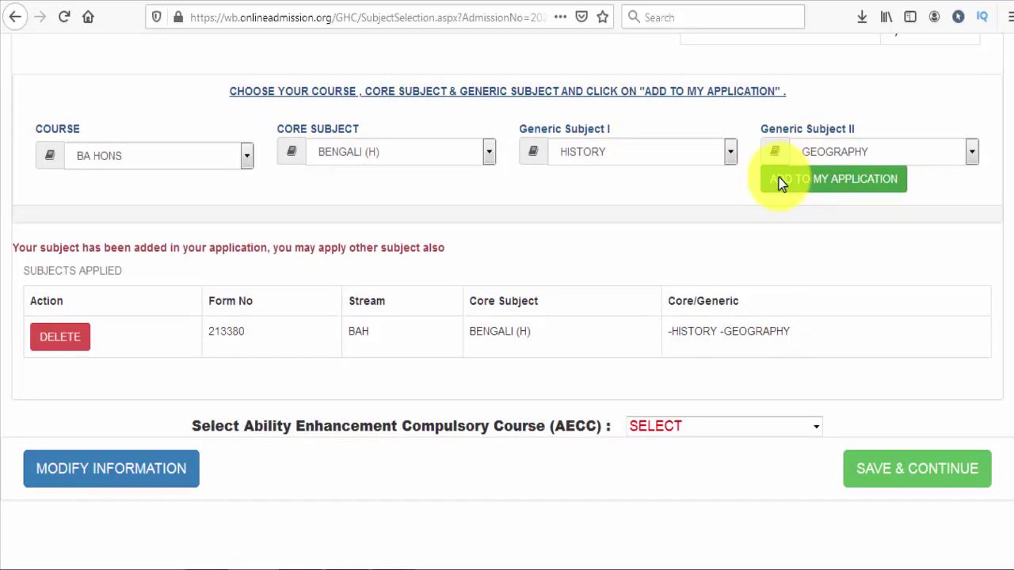
{"action": "left_click", "coordinate": [182, 153]}
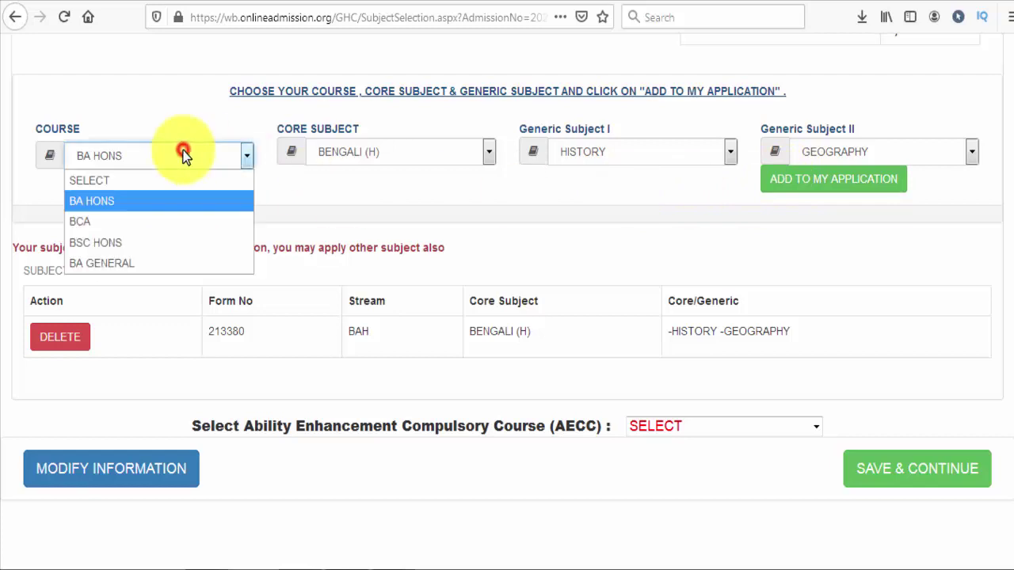
{"action": "left_click", "coordinate": [168, 197]}
{"action": "left_click", "coordinate": [408, 157]}
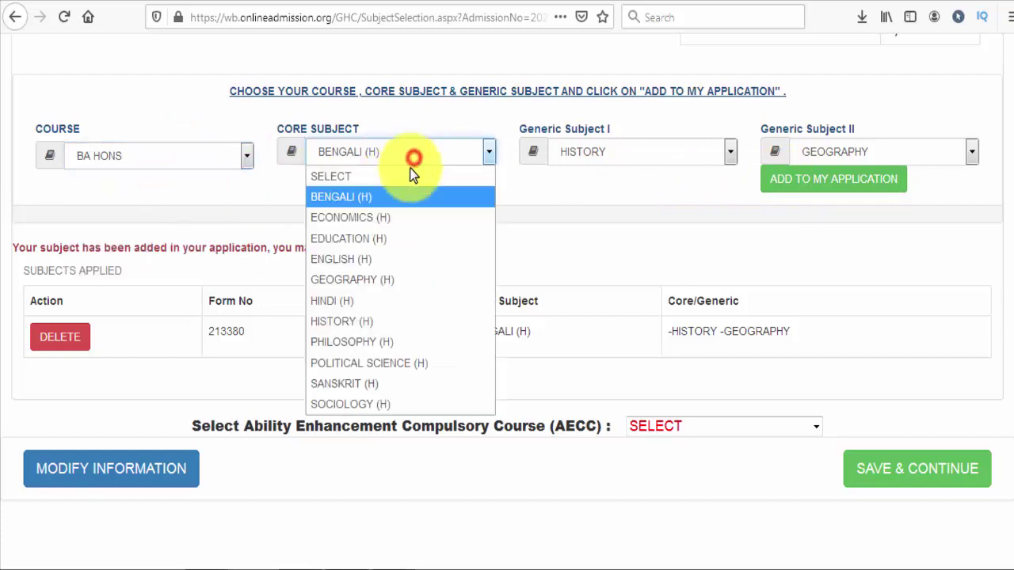
{"action": "left_click", "coordinate": [366, 261]}
Choose BENGALI as Generic Subject I and GEOGRAPHY as Generic Subject II, and add this combination to the application
{"action": "left_click", "coordinate": [691, 232]}
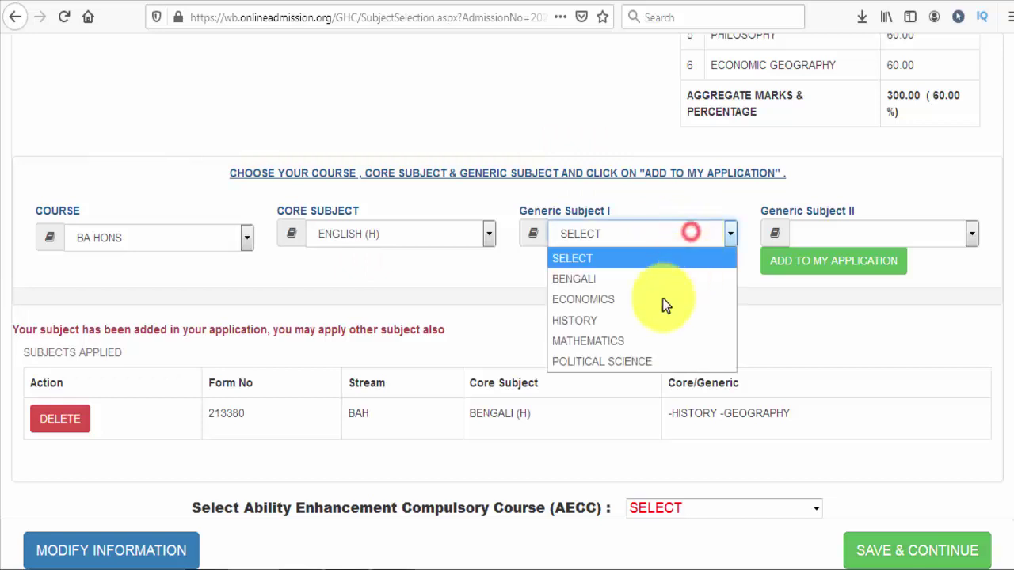
{"action": "left_click", "coordinate": [621, 282]}
{"action": "left_click", "coordinate": [844, 233]}
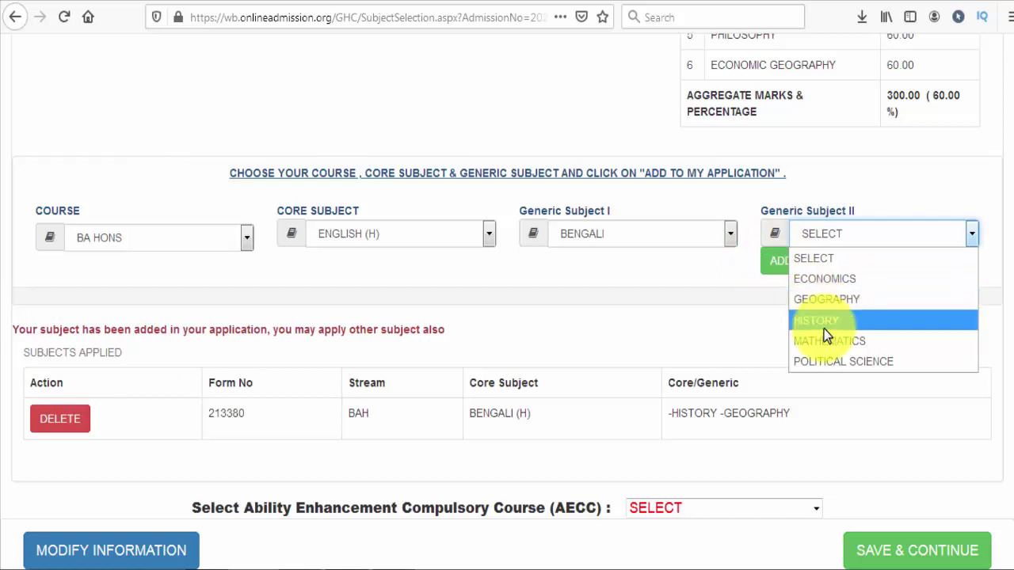
{"action": "left_click", "coordinate": [821, 305]}
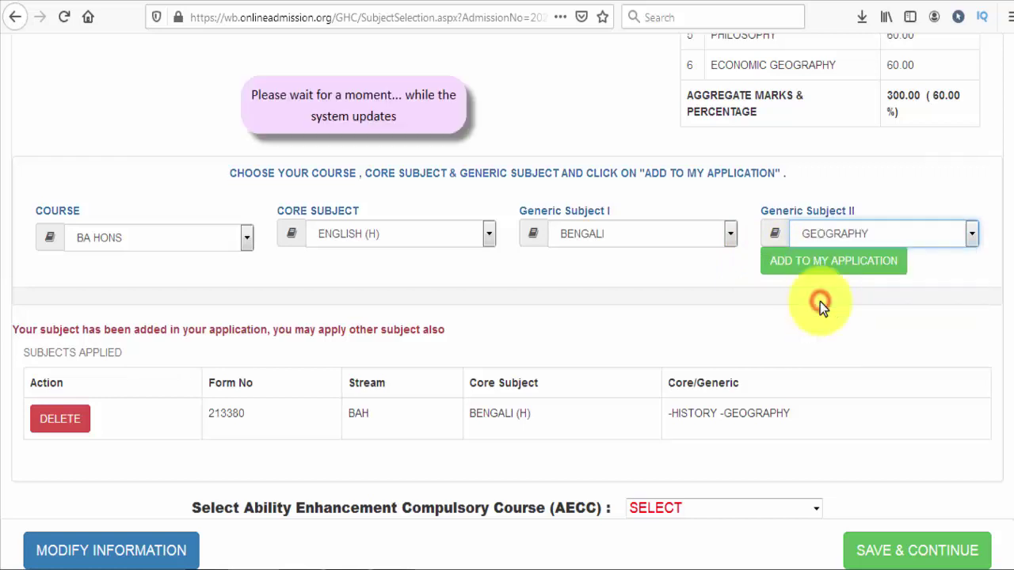
{"action": "left_click", "coordinate": [845, 263]}
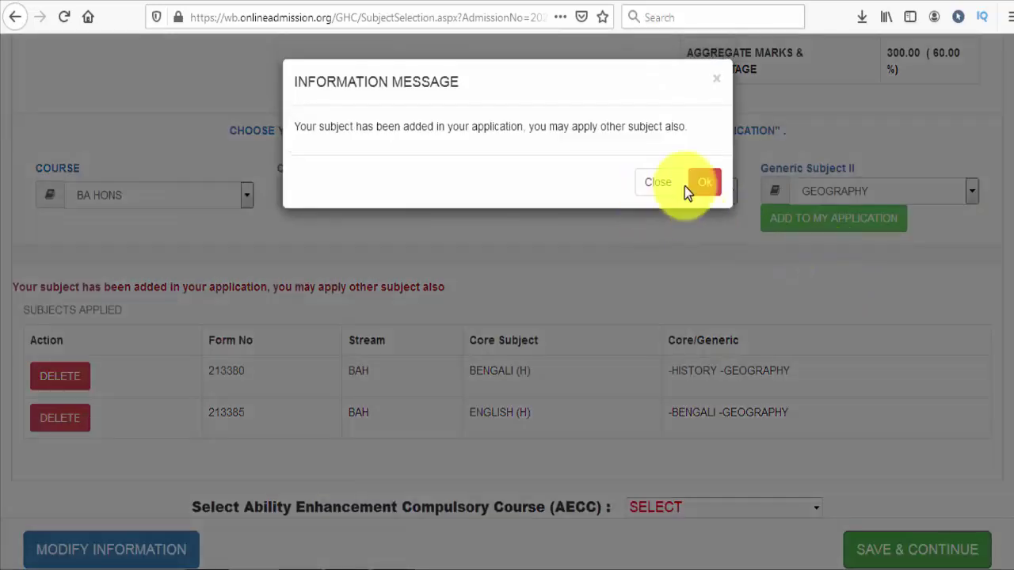
{"action": "left_click", "coordinate": [702, 186]}
Review the table of applied subjects, including the delete option for each entry and the option to add further subjects
{"action": "scroll", "coordinate": [548, 351], "scroll_direction": "down", "scroll_amount": 2}
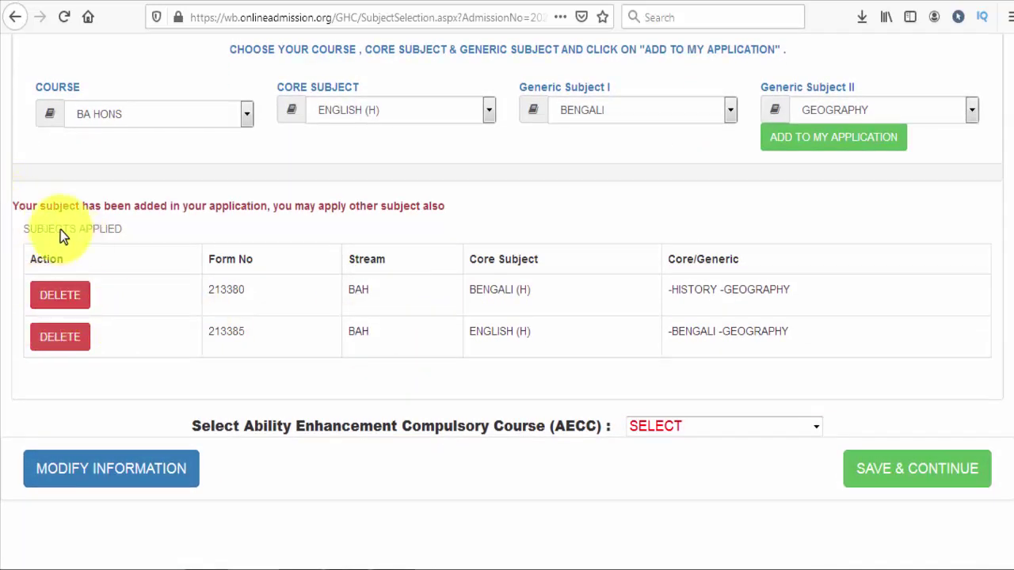
{"action": "left_click_drag", "start_coordinate": [16, 214], "coordinate": [236, 290]}
{"action": "left_click_drag", "start_coordinate": [333, 305], "coordinate": [928, 370]}
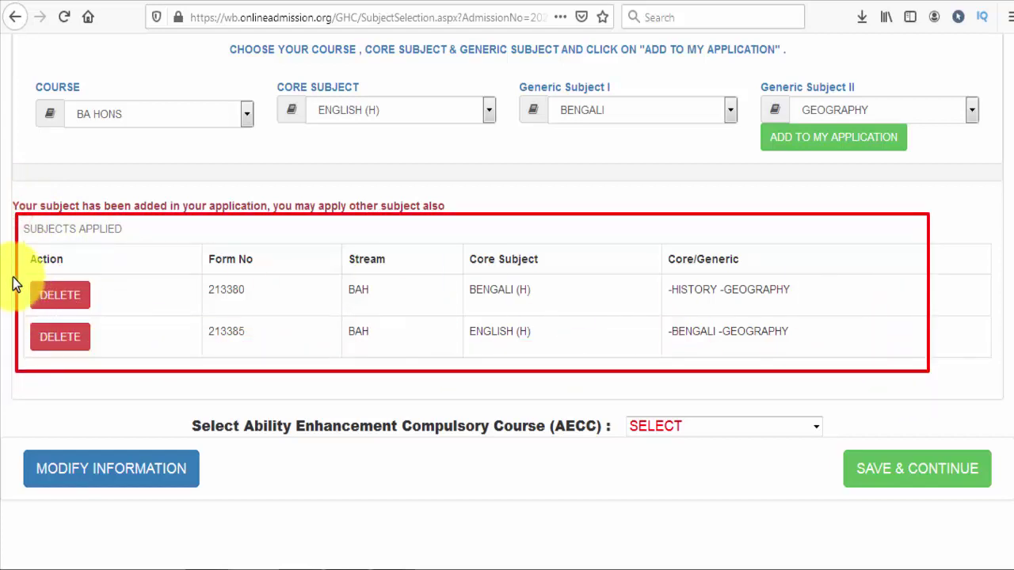
{"action": "left_click_drag", "start_coordinate": [32, 267], "coordinate": [92, 348]}
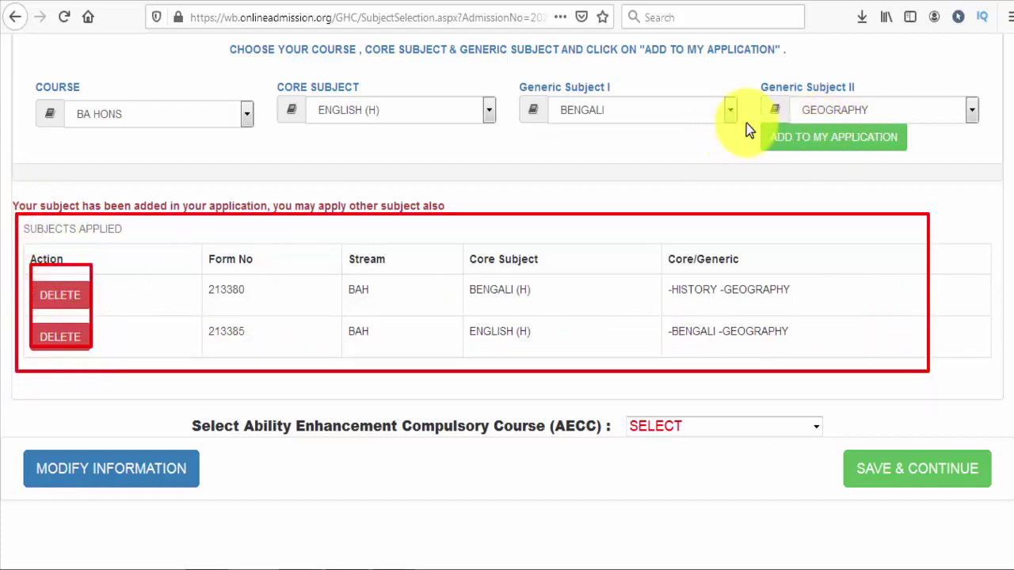
{"action": "left_click_drag", "start_coordinate": [746, 124], "coordinate": [899, 151]}
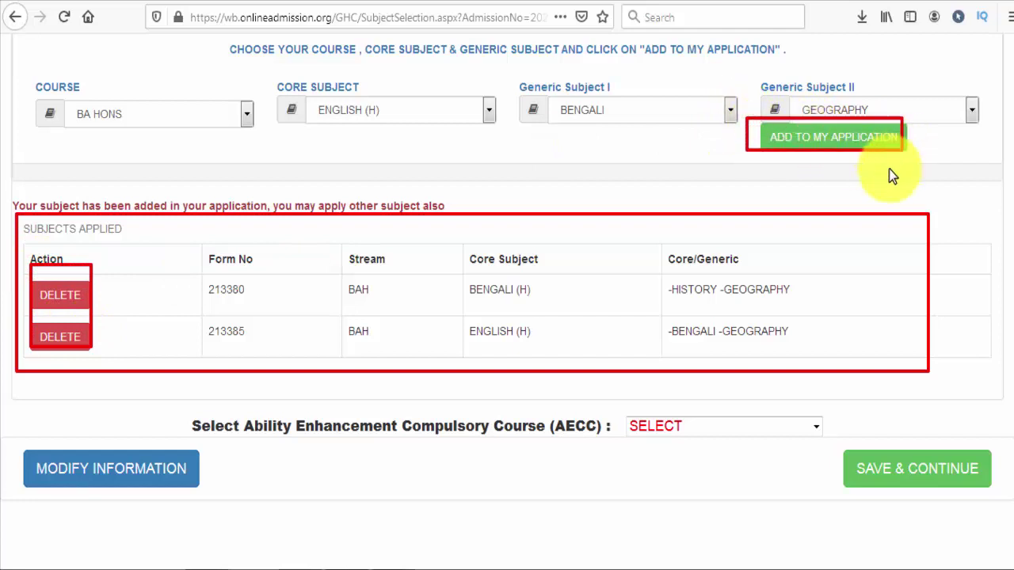
{"action": "key", "text": "Escape"}
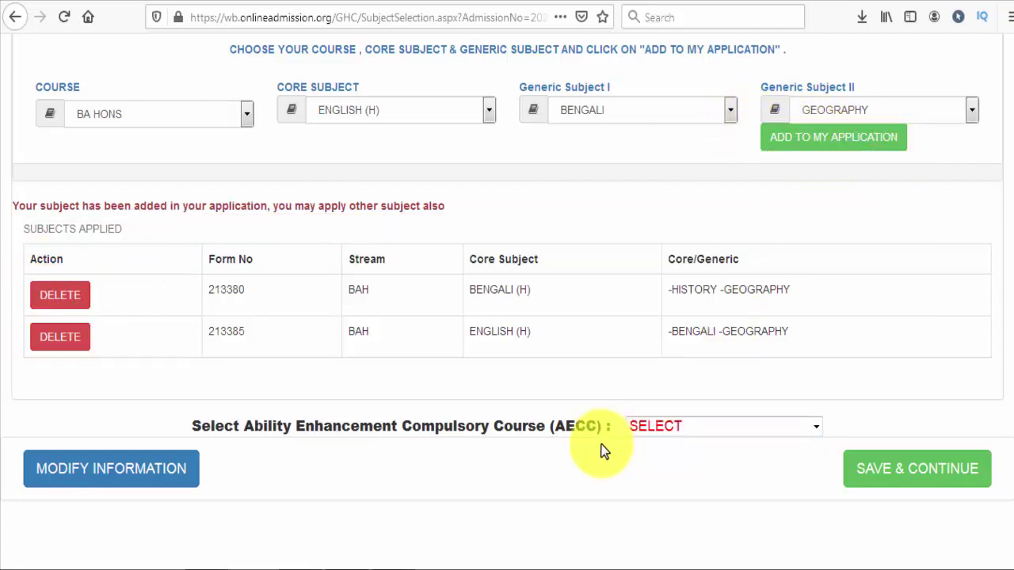
Select BENGALI(AECC) as the Ability Enhancement Compulsory Course, and save the subject choices to continue to document upload
{"action": "left_click", "coordinate": [708, 423]}
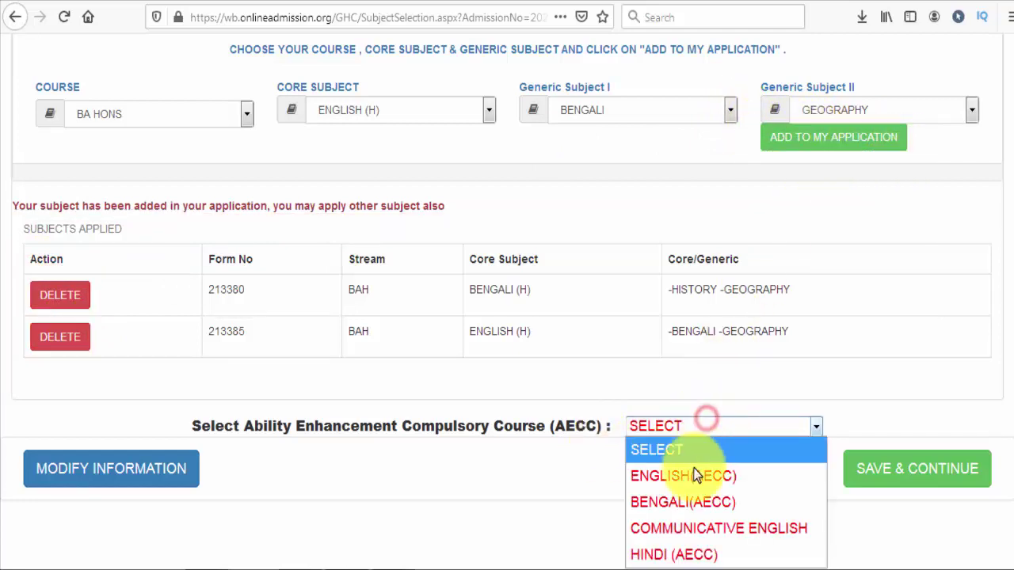
{"action": "left_click", "coordinate": [638, 435]}
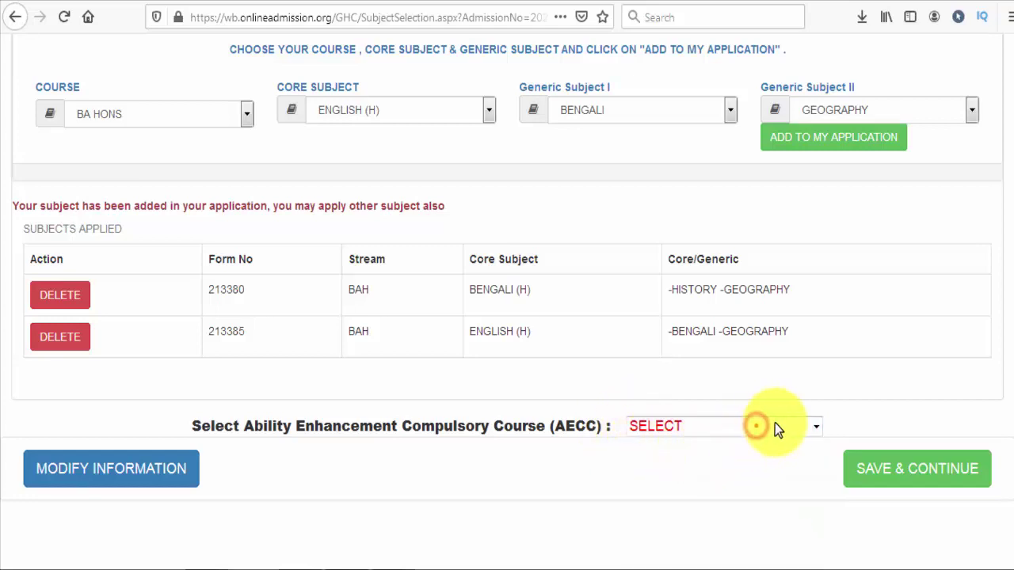
{"action": "left_click", "coordinate": [761, 431]}
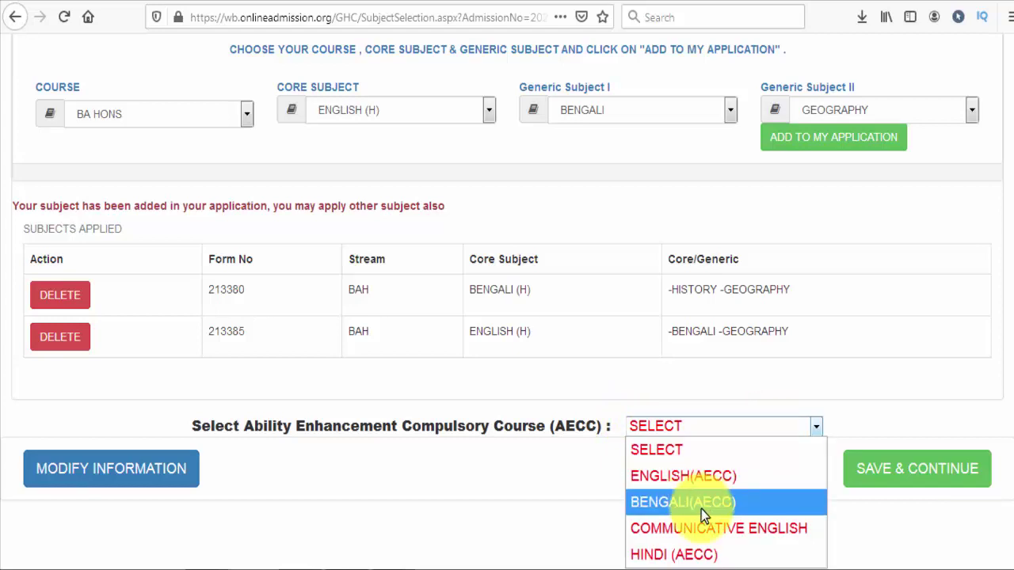
{"action": "left_click", "coordinate": [696, 502]}
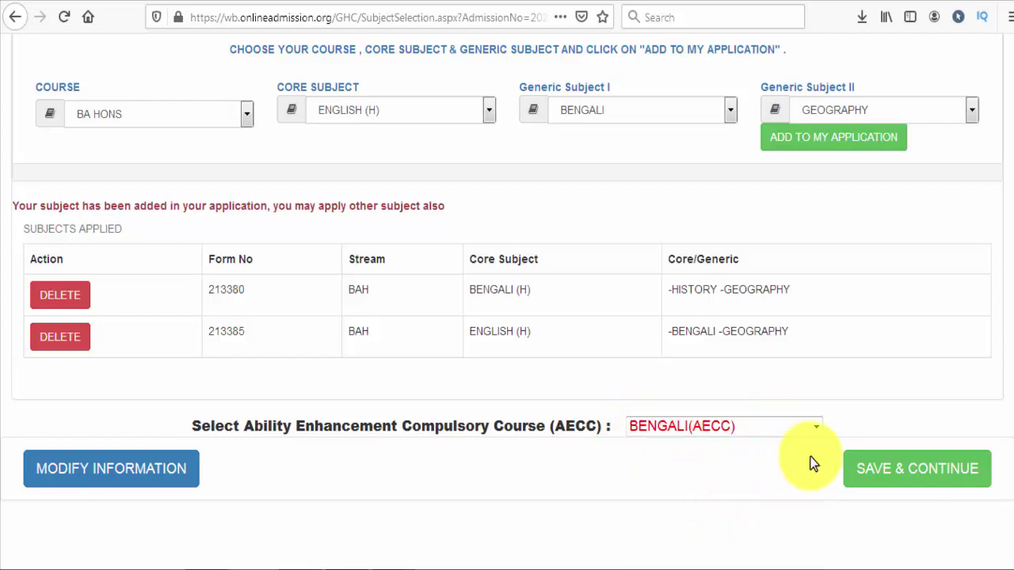
{"action": "left_click_drag", "start_coordinate": [17, 446], "coordinate": [198, 489]}
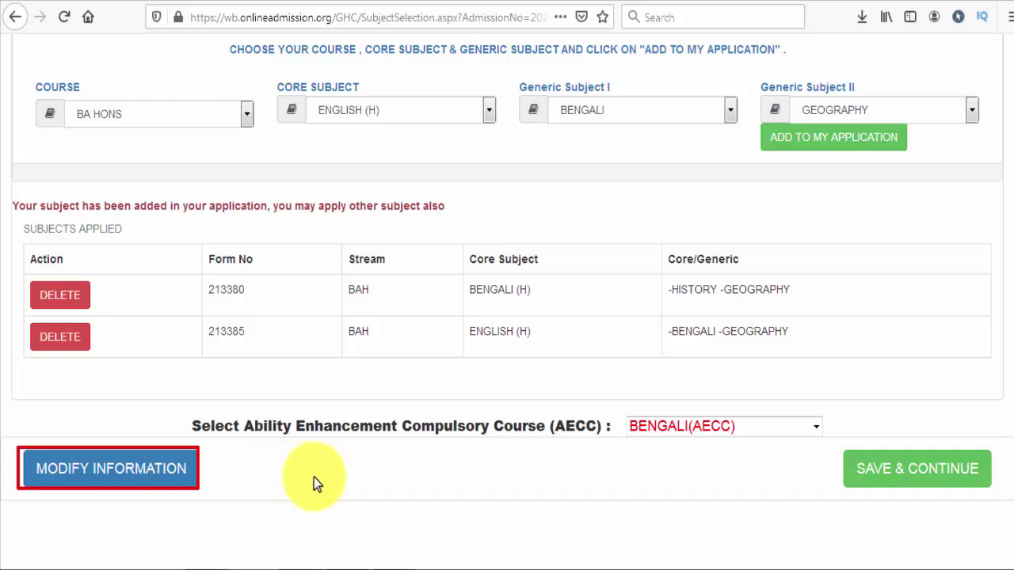
{"action": "left_click", "coordinate": [881, 469]}
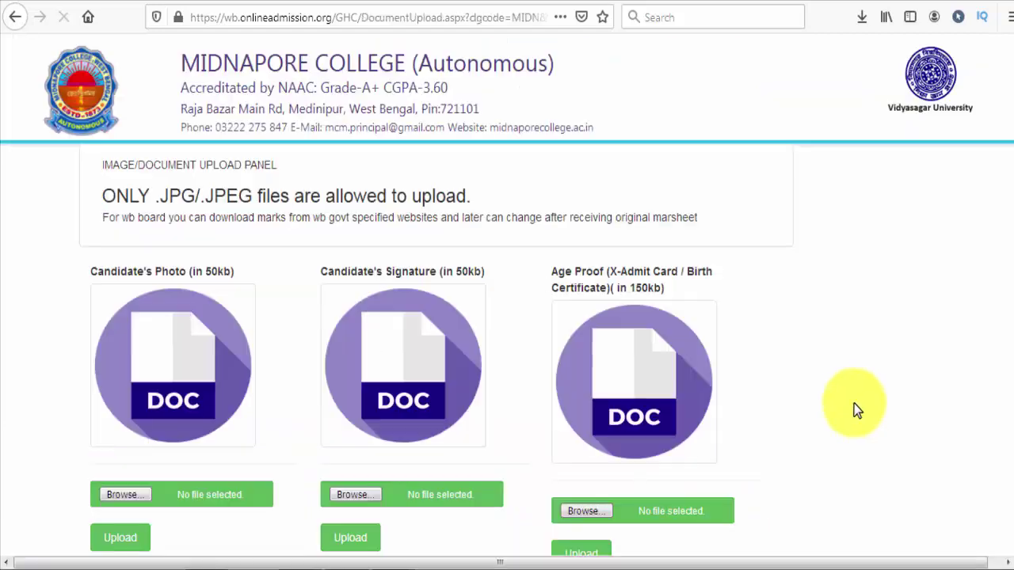
Examine the document upload page, covering the file selection and upload controls for the candidate's photo and signature
{"action": "scroll", "coordinate": [636, 358], "scroll_direction": "down", "scroll_amount": 2}
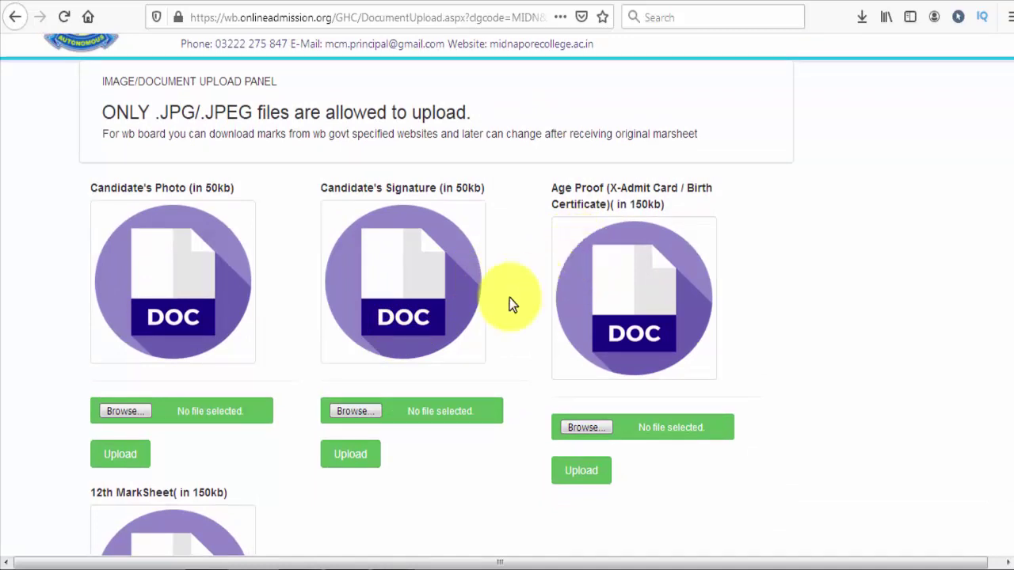
{"action": "scroll", "coordinate": [509, 298], "scroll_direction": "down", "scroll_amount": 4}
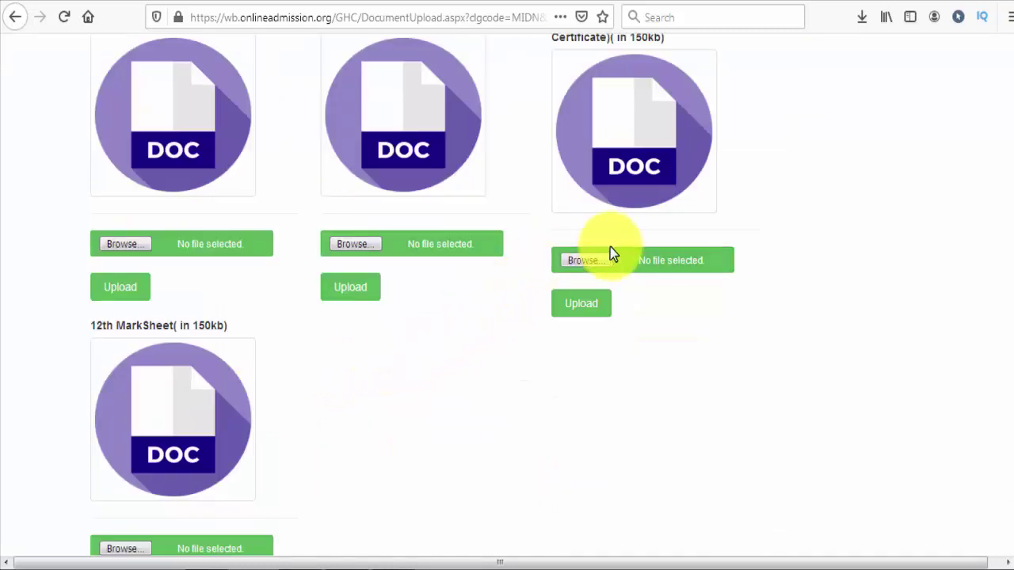
{"action": "scroll", "coordinate": [604, 254], "scroll_direction": "up", "scroll_amount": 2}
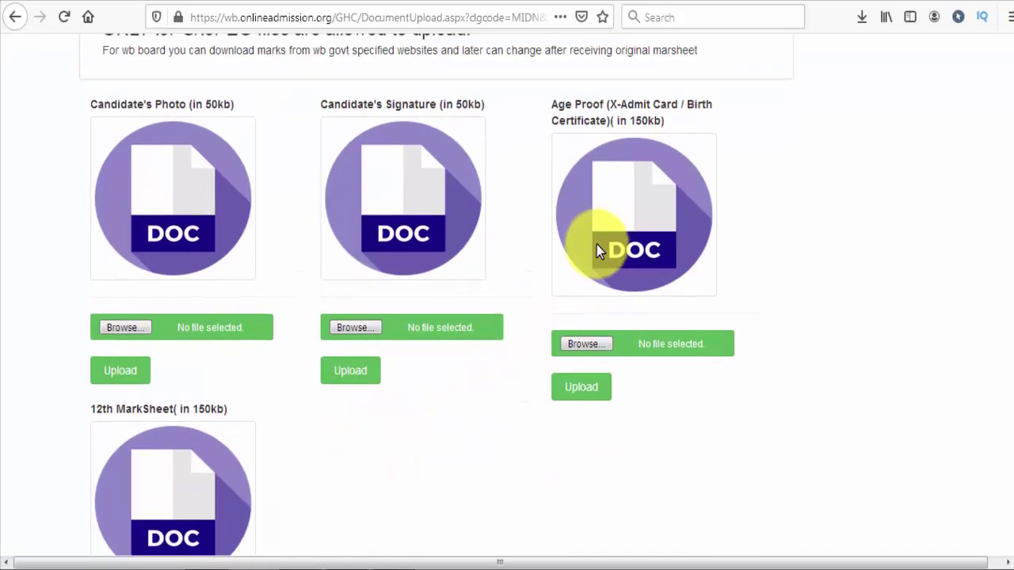
{"action": "left_click_drag", "start_coordinate": [73, 77], "coordinate": [280, 351]}
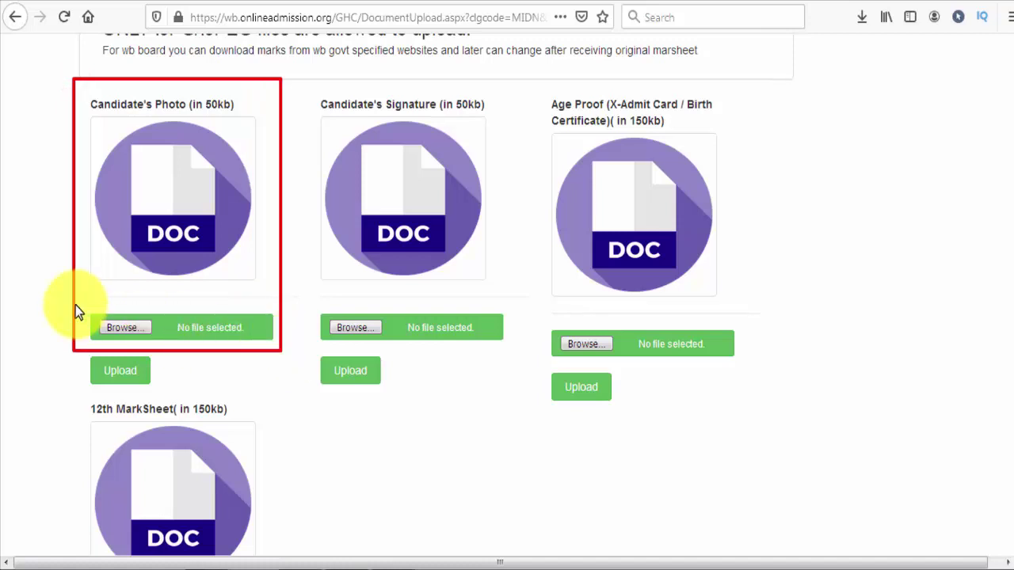
{"action": "mouse_move", "coordinate": [90, 311]}
{"action": "left_mouse_down"}
{"action": "mouse_move", "coordinate": [131, 339]}
{"action": "mouse_move", "coordinate": [159, 341]}
{"action": "left_mouse_up"}
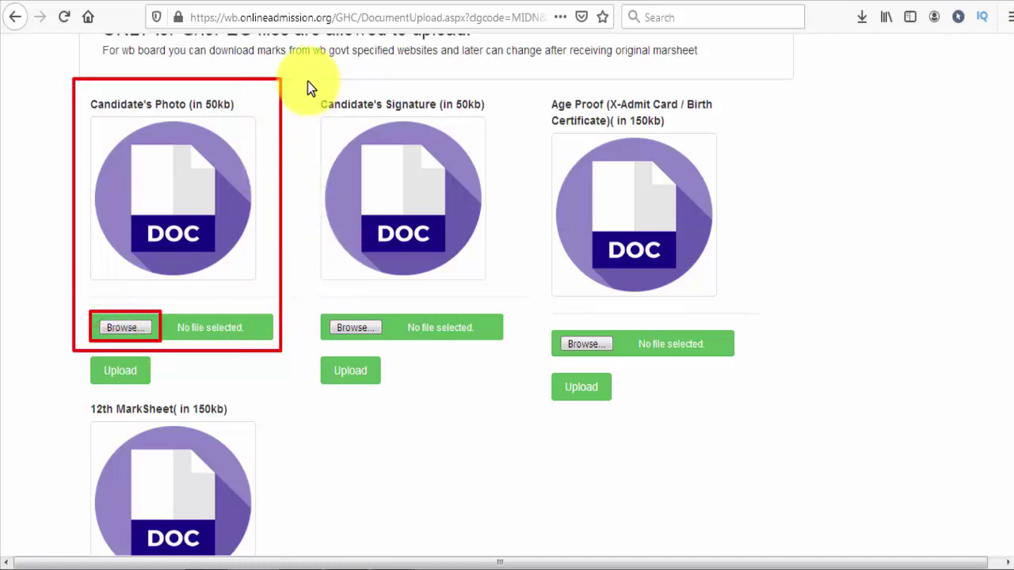
{"action": "left_click_drag", "start_coordinate": [82, 358], "coordinate": [158, 386]}
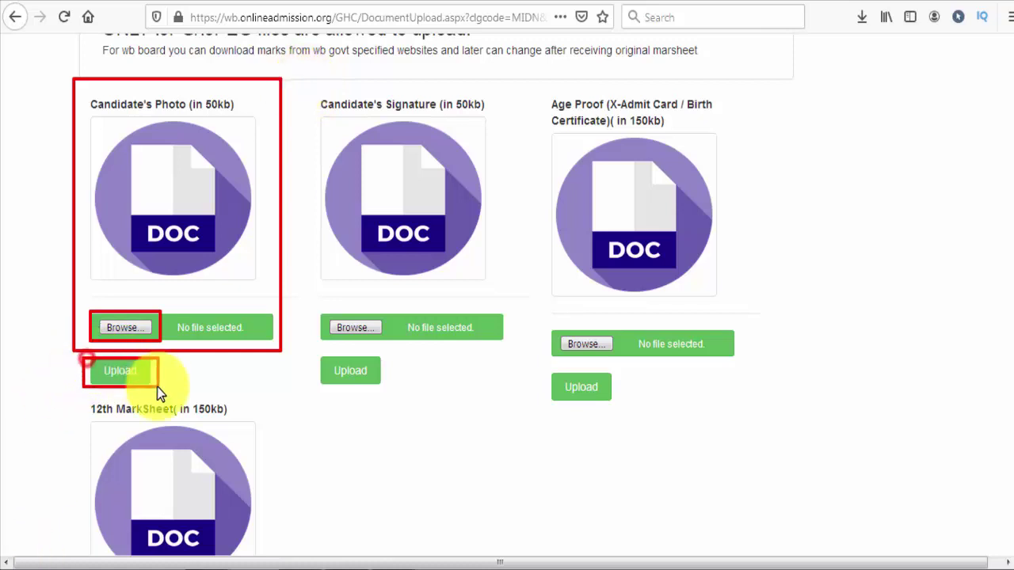
{"action": "mouse_move", "coordinate": [300, 80]}
{"action": "left_mouse_down"}
{"action": "mouse_move", "coordinate": [493, 340]}
{"action": "mouse_move", "coordinate": [513, 344]}
{"action": "left_mouse_up"}
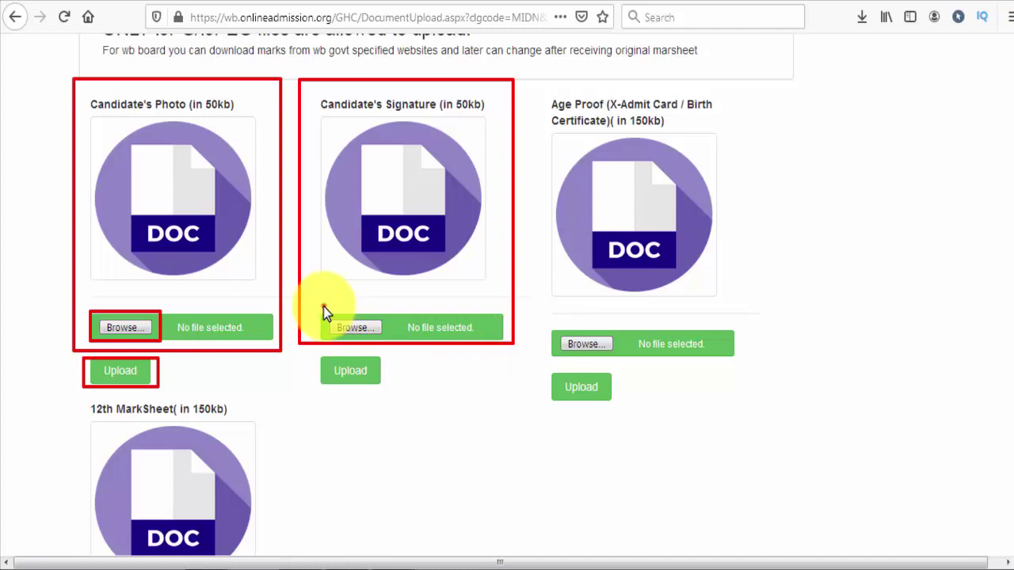
{"action": "left_click_drag", "start_coordinate": [324, 307], "coordinate": [403, 346]}
{"action": "left_click_drag", "start_coordinate": [317, 355], "coordinate": [378, 385]}
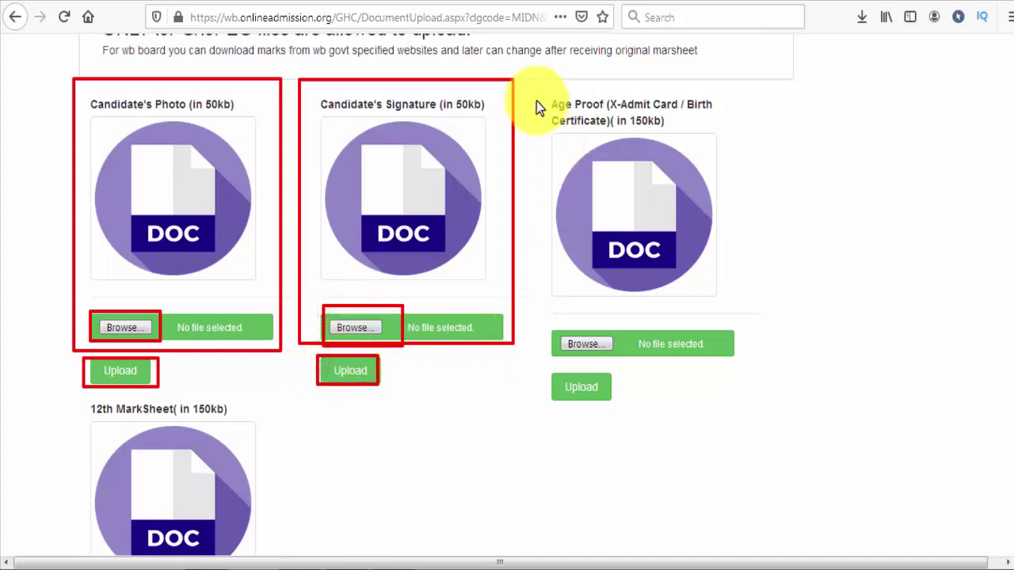
Examine the age proof upload controls and the file size limits for the photo, signature and age proof
{"action": "mouse_move", "coordinate": [530, 83]}
{"action": "left_mouse_down"}
{"action": "mouse_move", "coordinate": [738, 343]}
{"action": "mouse_move", "coordinate": [741, 363]}
{"action": "left_mouse_up"}
{"action": "left_click_drag", "start_coordinate": [545, 330], "coordinate": [622, 357]}
{"action": "left_click_drag", "start_coordinate": [545, 365], "coordinate": [607, 402]}
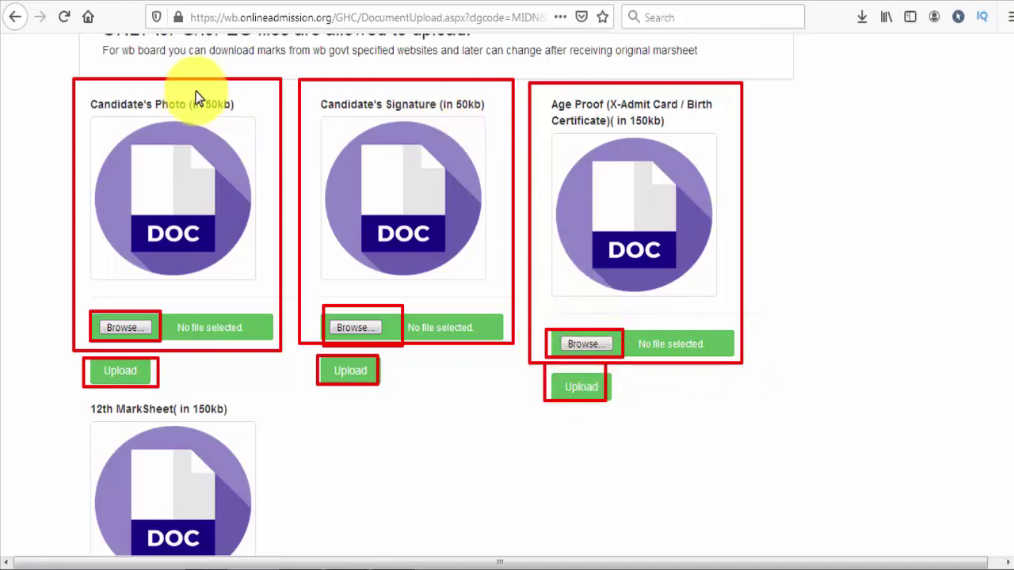
{"action": "left_click_drag", "start_coordinate": [180, 93], "coordinate": [248, 120]}
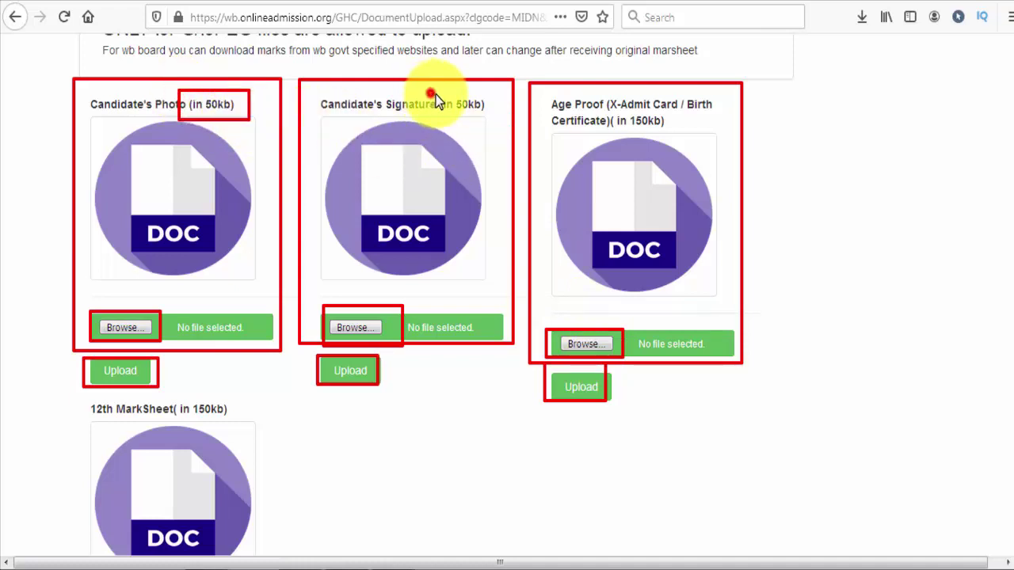
{"action": "mouse_move", "coordinate": [431, 93]}
{"action": "left_mouse_down"}
{"action": "mouse_move", "coordinate": [485, 125]}
{"action": "mouse_move", "coordinate": [491, 115]}
{"action": "left_mouse_up"}
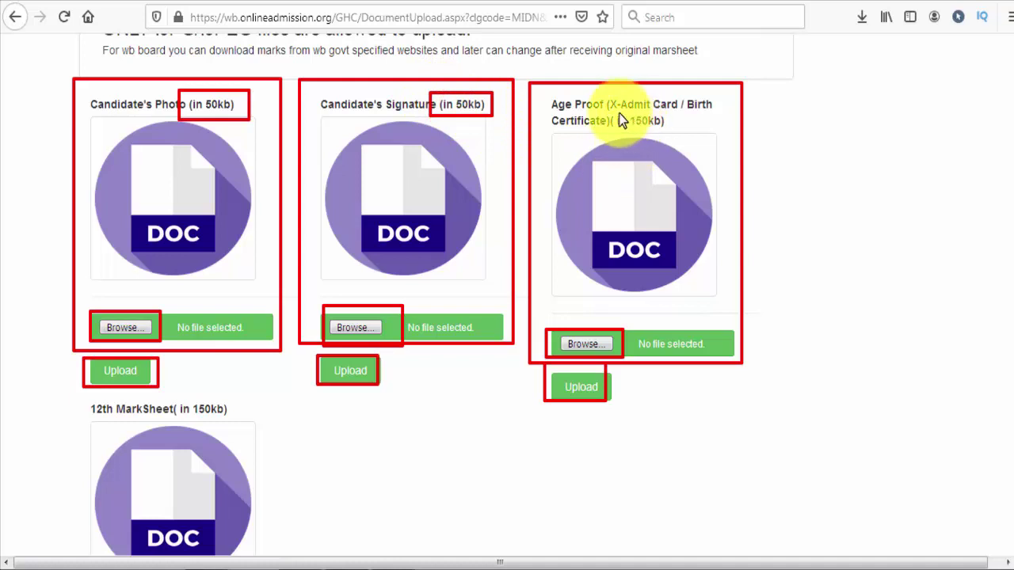
{"action": "left_click_drag", "start_coordinate": [603, 110], "coordinate": [670, 132]}
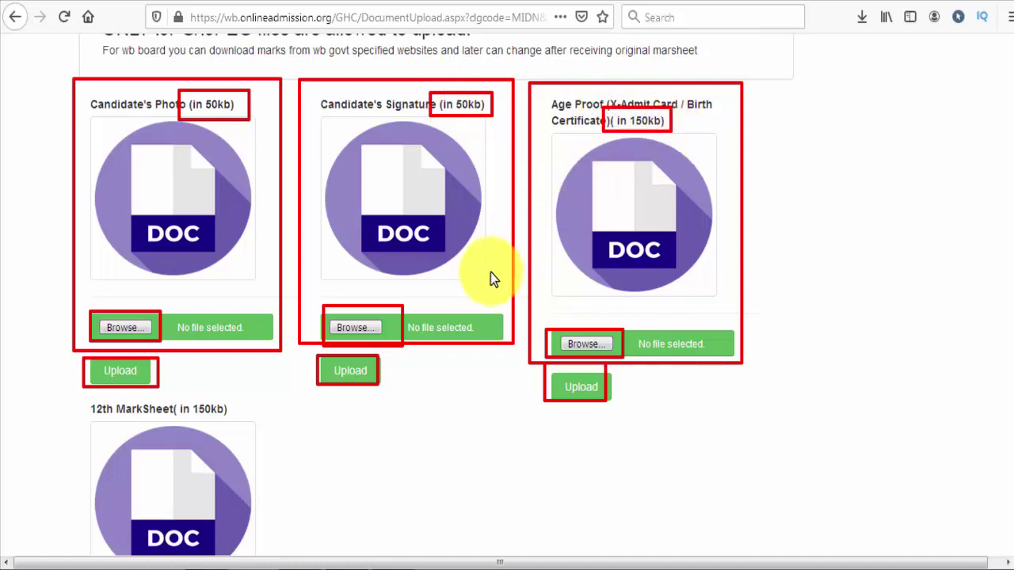
{"action": "key", "text": "Escape"}
Examine the 12th marksheet upload section, covering its size limit and its file selection and upload controls
{"action": "scroll", "coordinate": [393, 377], "scroll_direction": "down", "scroll_amount": 3}
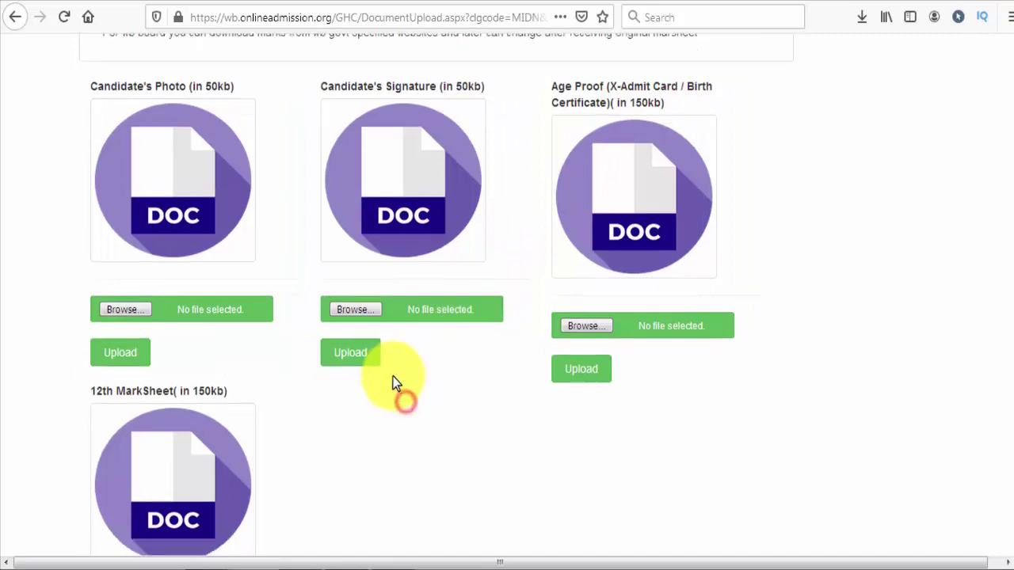
{"action": "mouse_move", "coordinate": [77, 139]}
{"action": "left_mouse_down"}
{"action": "mouse_move", "coordinate": [226, 252]}
{"action": "mouse_move", "coordinate": [276, 408]}
{"action": "left_mouse_up"}
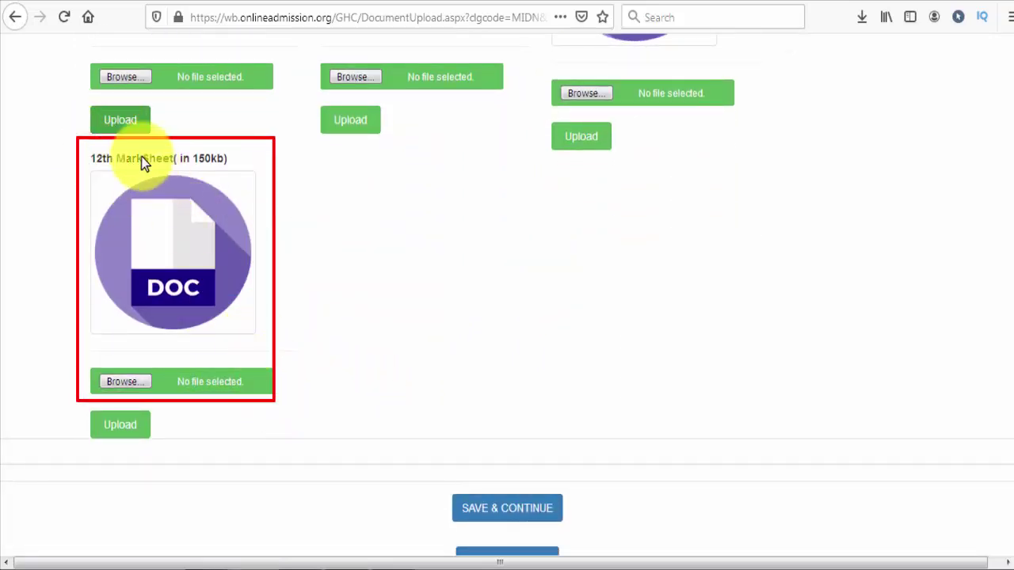
{"action": "left_click_drag", "start_coordinate": [190, 165], "coordinate": [227, 165]}
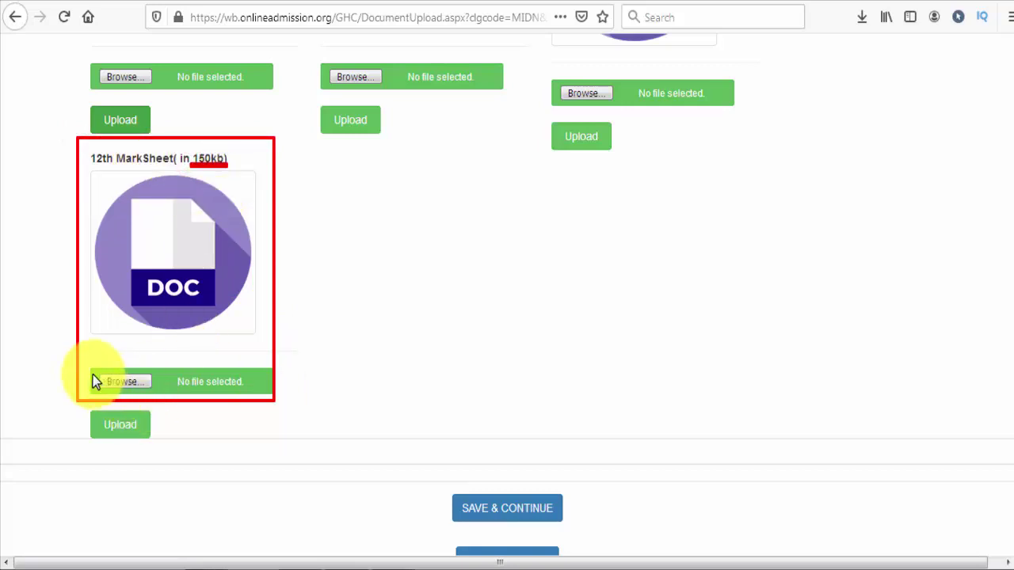
{"action": "mouse_move", "coordinate": [93, 374]}
{"action": "left_mouse_down"}
{"action": "mouse_move", "coordinate": [159, 379]}
{"action": "mouse_move", "coordinate": [163, 398]}
{"action": "mouse_move", "coordinate": [160, 390]}
{"action": "left_mouse_up"}
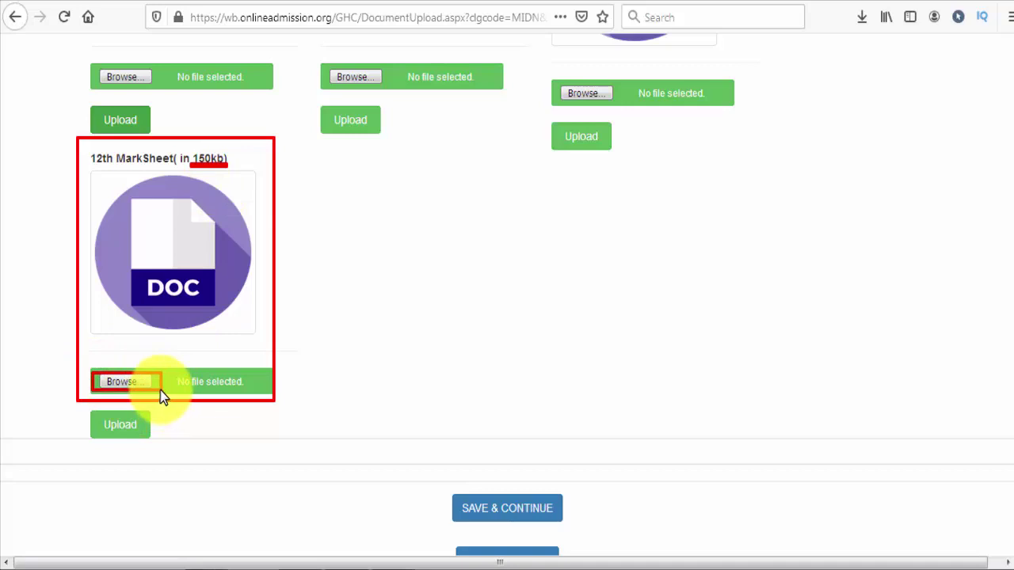
{"action": "left_click_drag", "start_coordinate": [89, 410], "coordinate": [146, 436]}
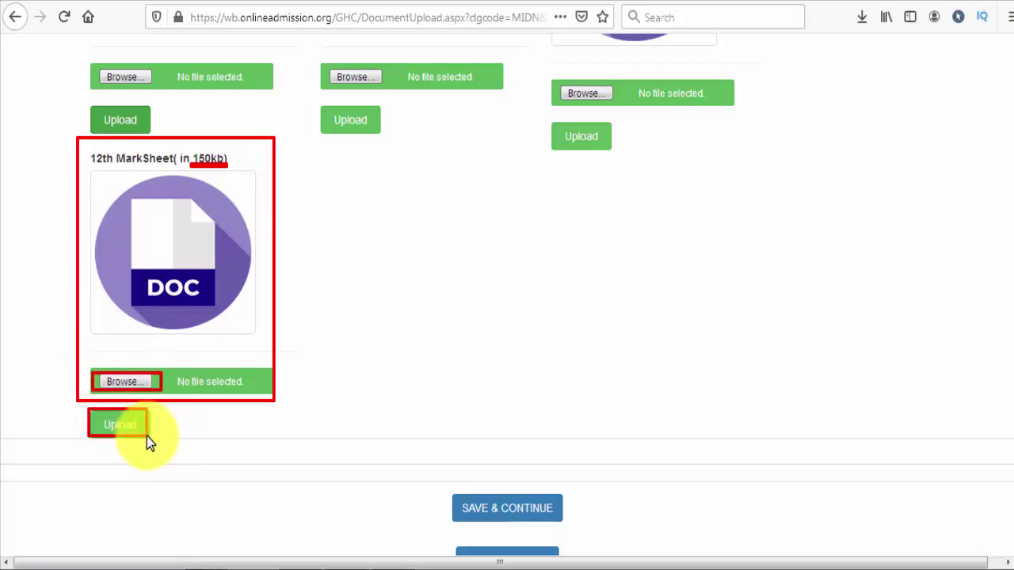
Save the uploaded candidate documents and continue to the application review page
{"action": "key", "text": "Escape"}
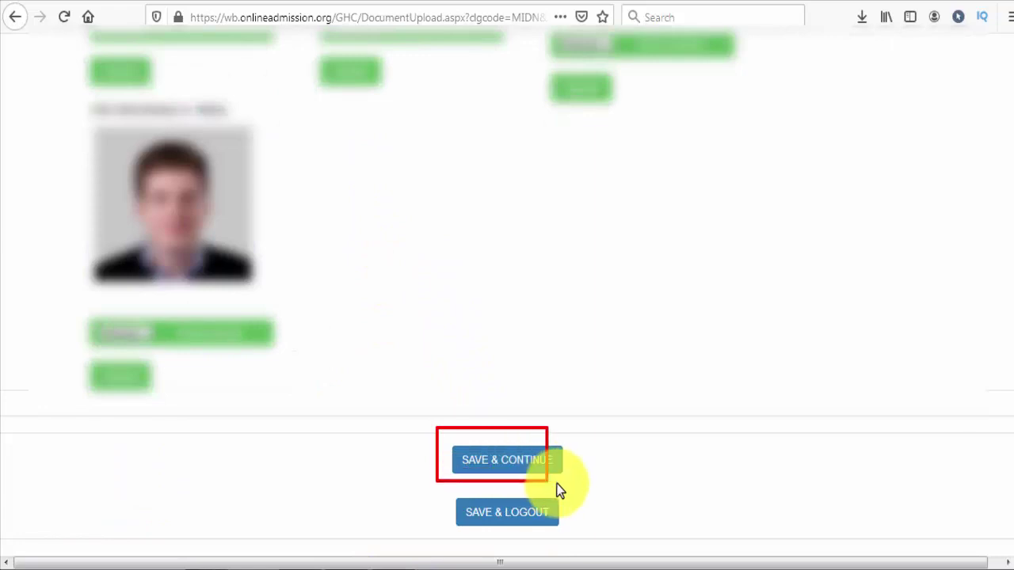
{"action": "left_click_drag", "start_coordinate": [559, 488], "coordinate": [569, 482]}
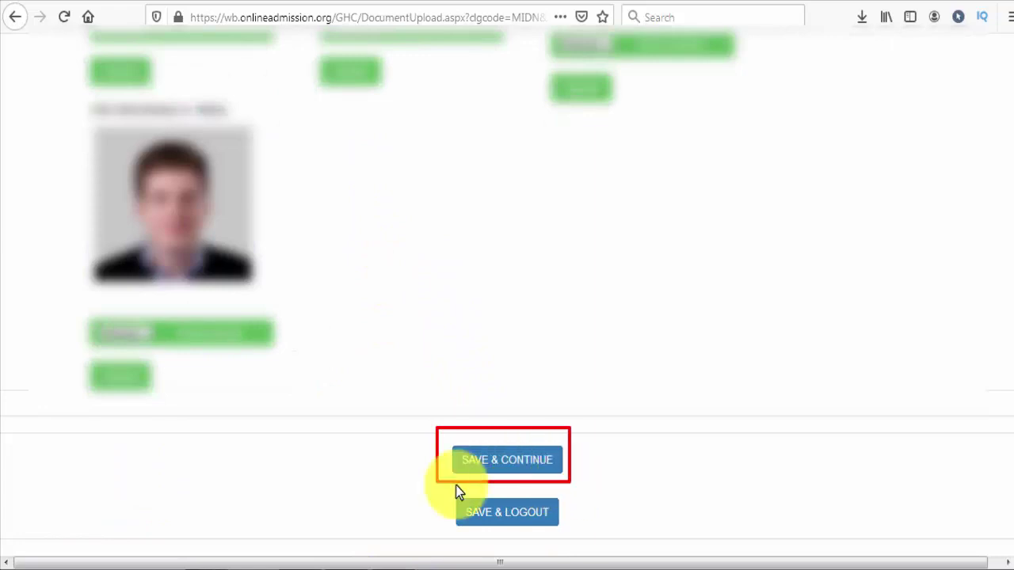
{"action": "left_click_drag", "start_coordinate": [441, 485], "coordinate": [567, 533]}
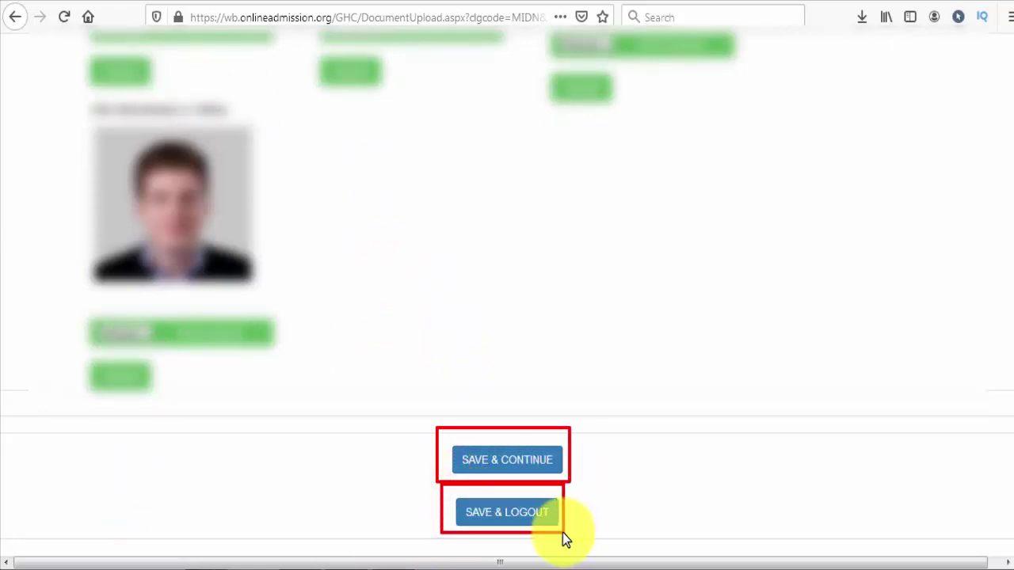
{"action": "key", "text": "Escape"}
{"action": "left_click", "coordinate": [476, 464]}
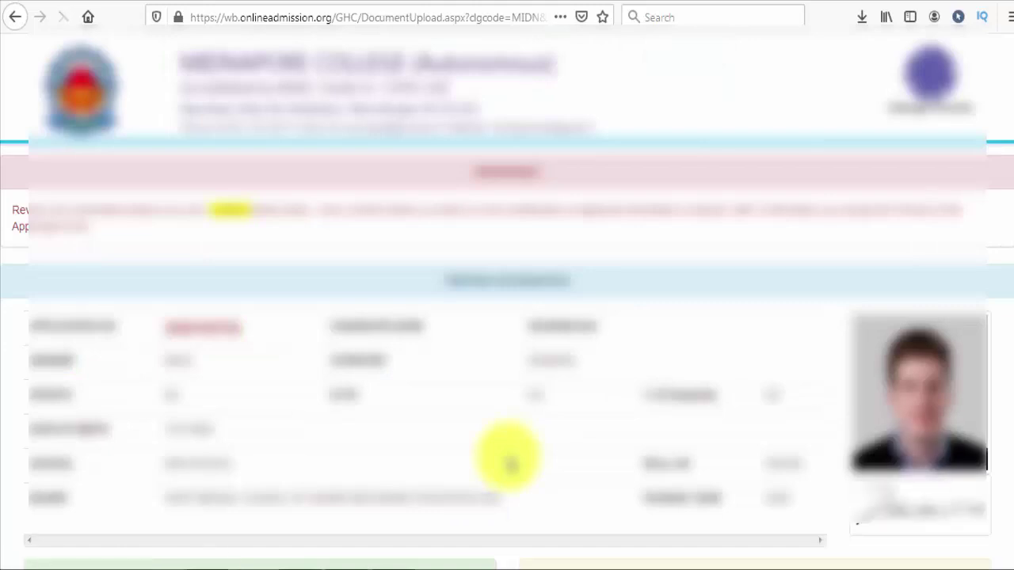
Review the application details and accept all four statements in the Declaration section
{"action": "scroll", "coordinate": [1007, 355], "scroll_direction": "down", "scroll_amount": 1}
{"action": "scroll", "coordinate": [1006, 353], "scroll_direction": "down", "scroll_amount": 10}
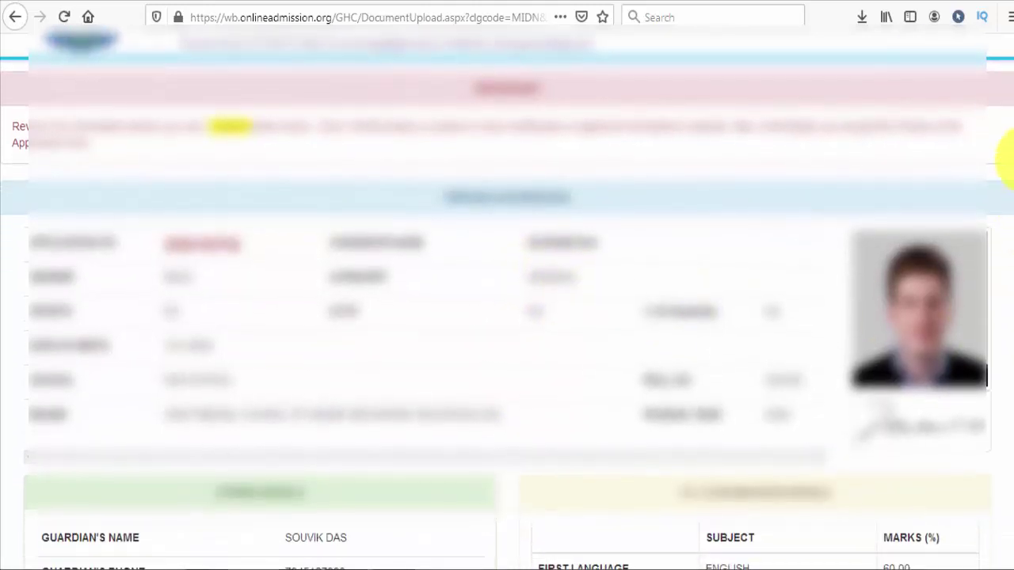
{"action": "scroll", "coordinate": [1007, 420], "scroll_direction": "down", "scroll_amount": 4}
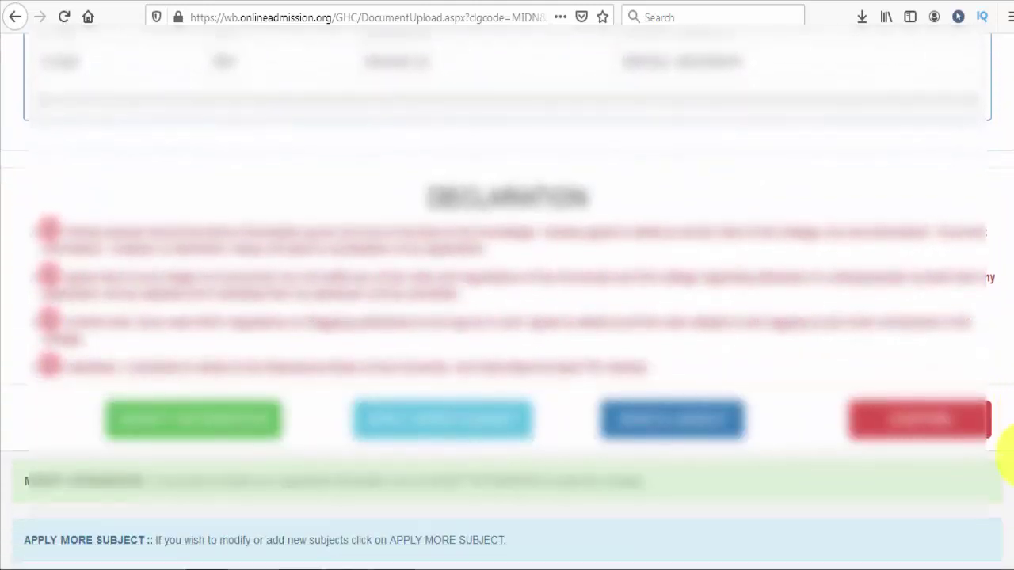
{"action": "scroll", "coordinate": [1008, 444], "scroll_direction": "up", "scroll_amount": 2}
{"action": "scroll", "coordinate": [1007, 423], "scroll_direction": "down", "scroll_amount": 1}
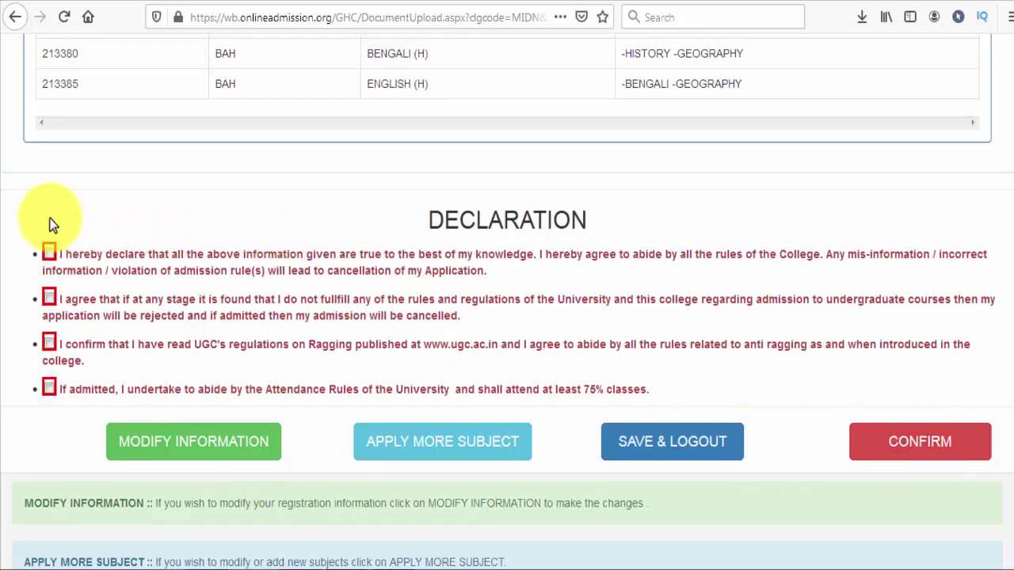
{"action": "mouse_move", "coordinate": [30, 217]}
{"action": "left_mouse_down"}
{"action": "mouse_move", "coordinate": [68, 349]}
{"action": "mouse_move", "coordinate": [68, 409]}
{"action": "left_mouse_up"}
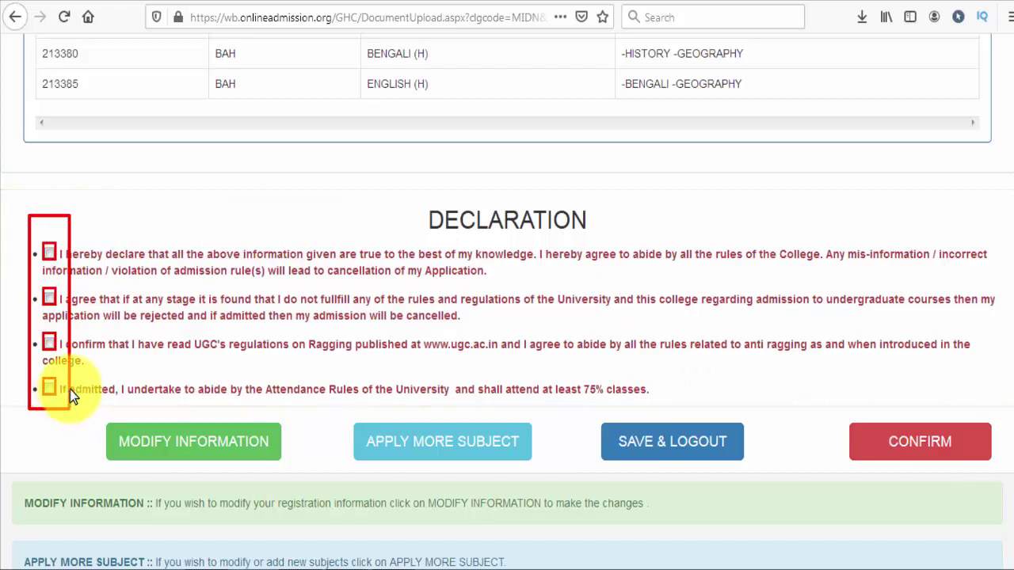
{"action": "left_click", "coordinate": [50, 253]}
{"action": "left_click", "coordinate": [49, 299]}
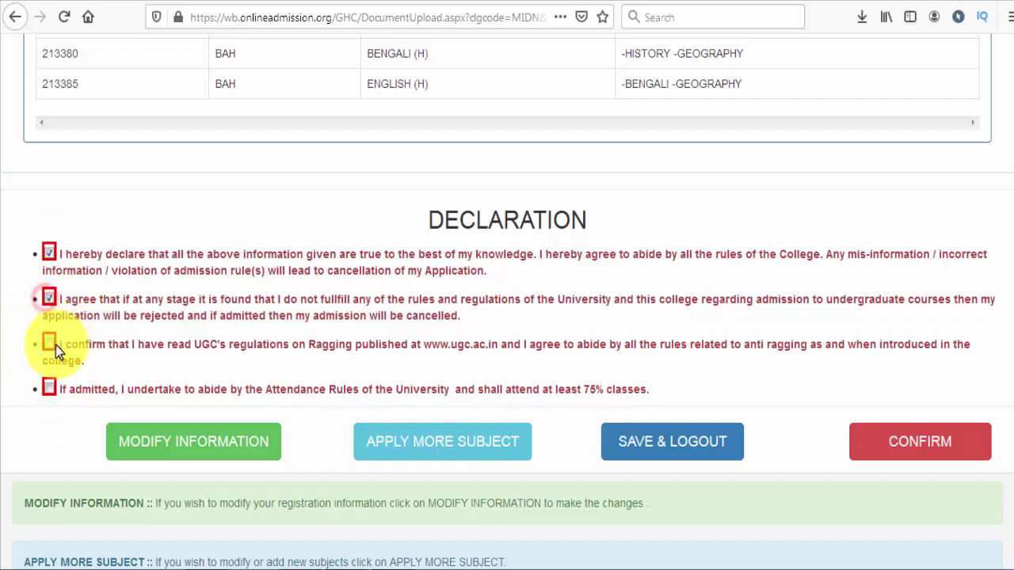
{"action": "left_click", "coordinate": [49, 343]}
{"action": "left_click", "coordinate": [49, 387]}
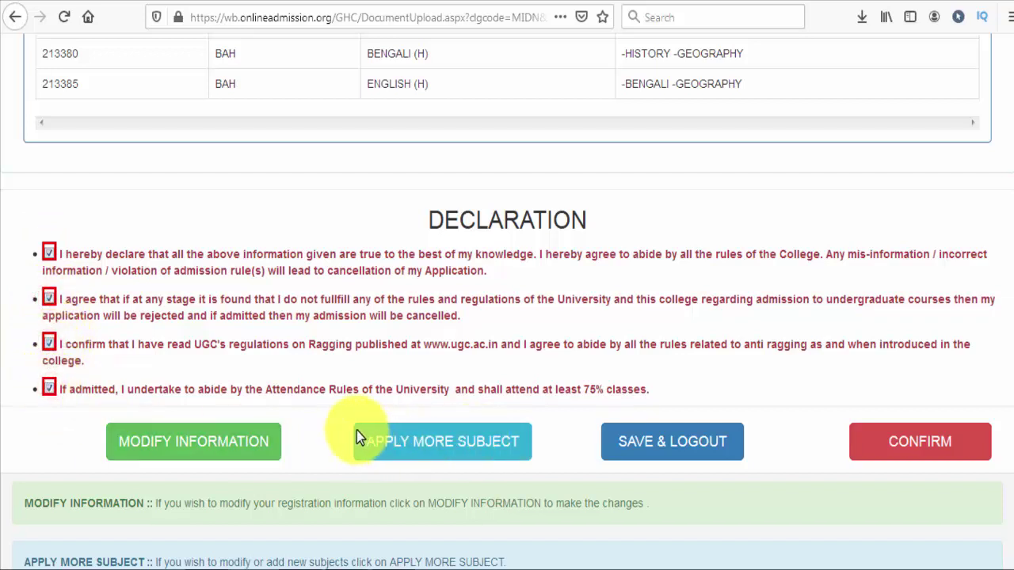
Confirm the application and accept that all the information provided is correct
{"action": "mouse_move", "coordinate": [344, 419]}
{"action": "left_mouse_down"}
{"action": "mouse_move", "coordinate": [475, 466]}
{"action": "mouse_move", "coordinate": [538, 465]}
{"action": "left_mouse_up"}
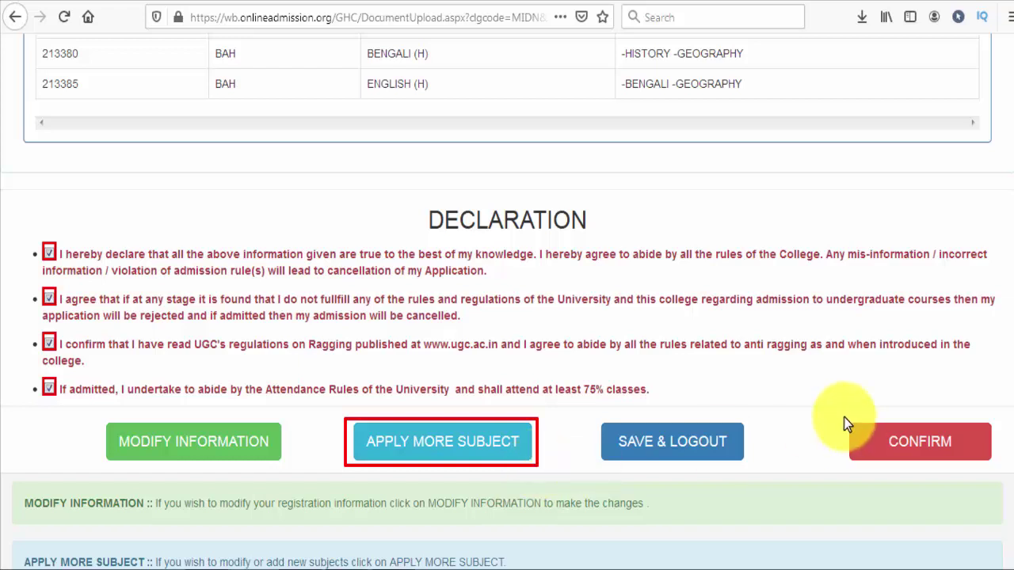
{"action": "left_click_drag", "start_coordinate": [95, 417], "coordinate": [283, 469]}
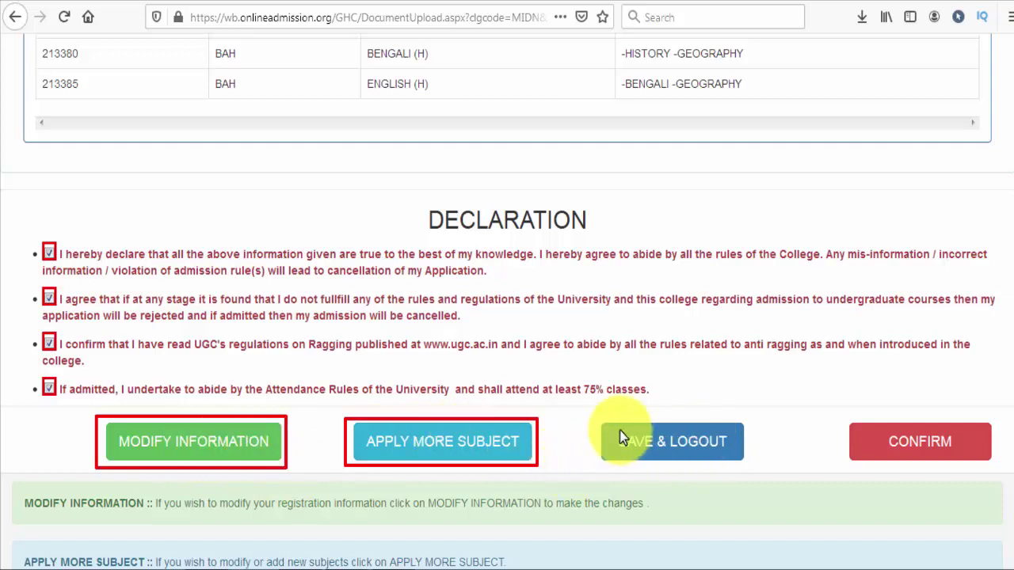
{"action": "left_click_drag", "start_coordinate": [596, 412], "coordinate": [750, 473]}
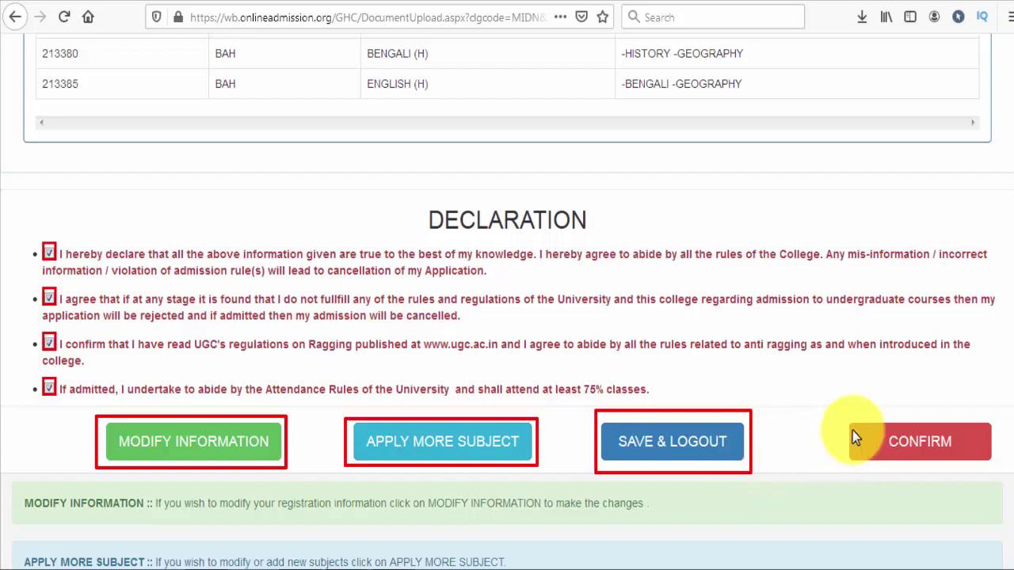
{"action": "left_click_drag", "start_coordinate": [840, 402], "coordinate": [978, 464]}
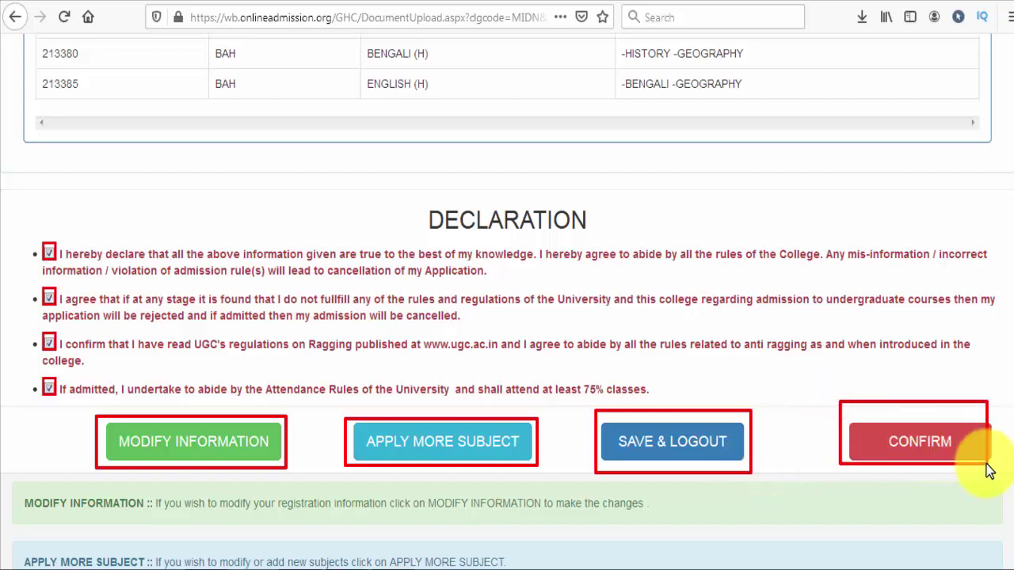
{"action": "left_click", "coordinate": [955, 451]}
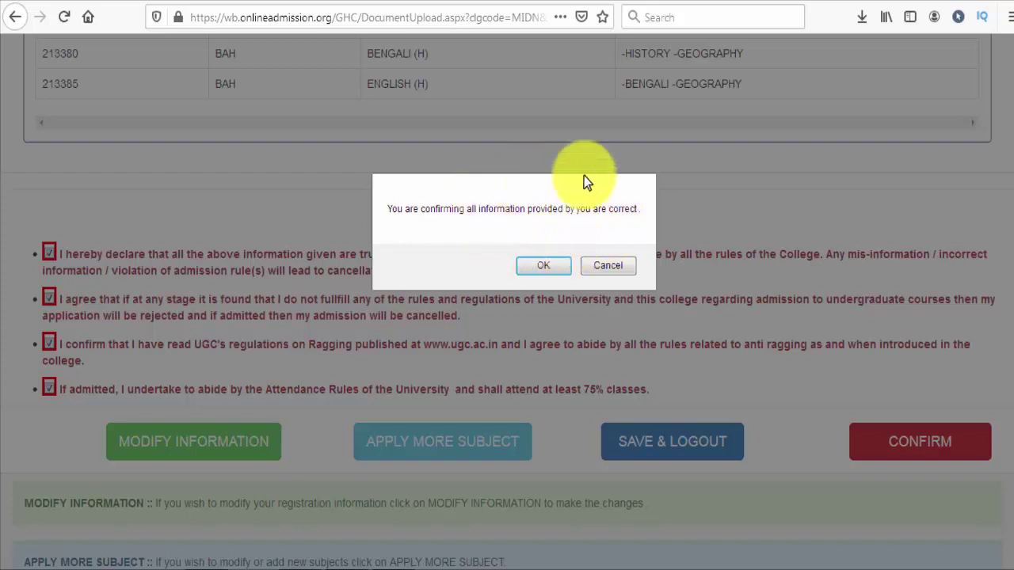
{"action": "left_click", "coordinate": [544, 266]}
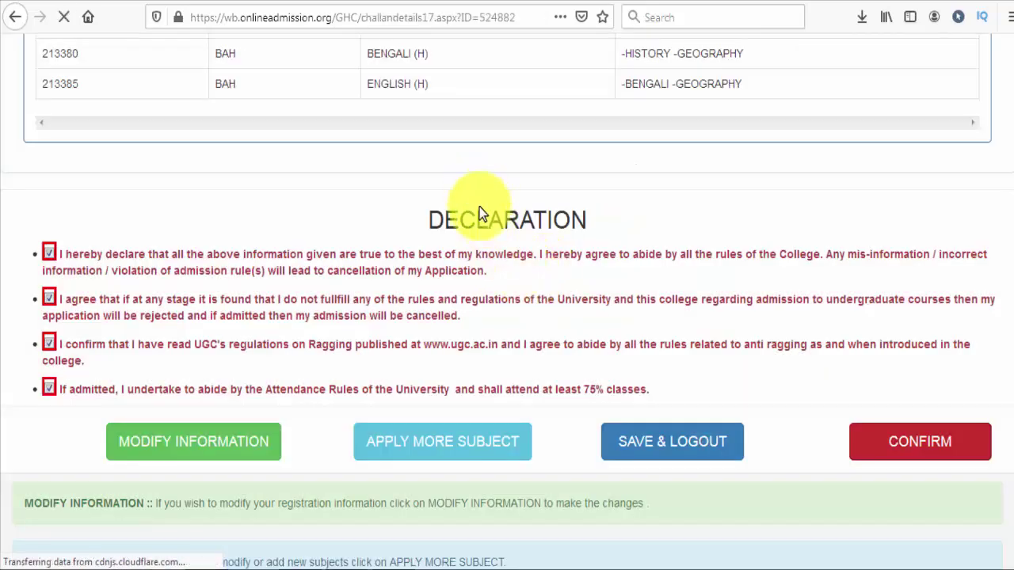
Choose BILLDESK as the payment gateway for the application fee, and print the application with the Wondershare PDFelement printer
{"action": "scroll", "coordinate": [690, 290], "scroll_direction": "down", "scroll_amount": 5}
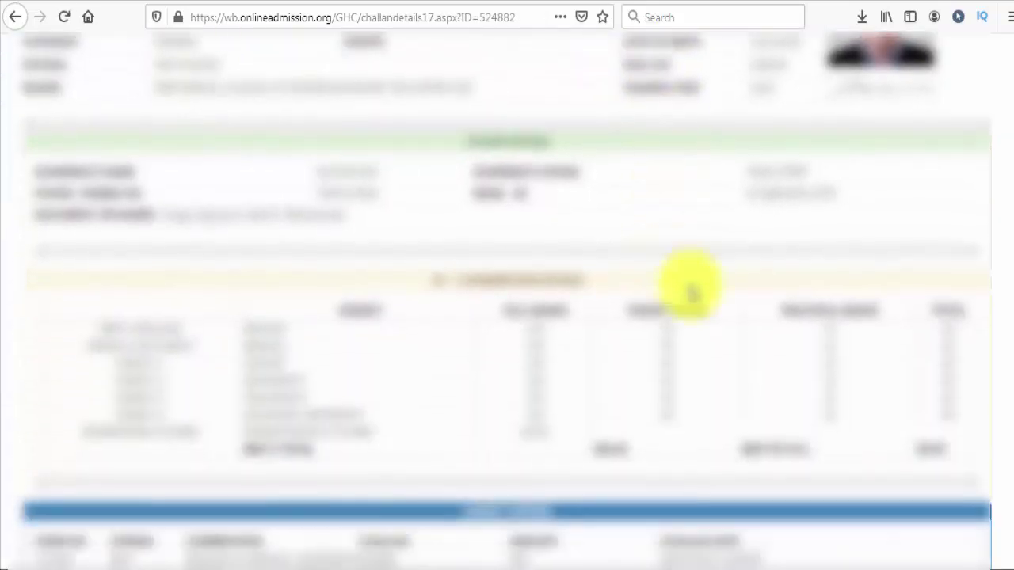
{"action": "scroll", "coordinate": [1006, 325], "scroll_direction": "down", "scroll_amount": 5}
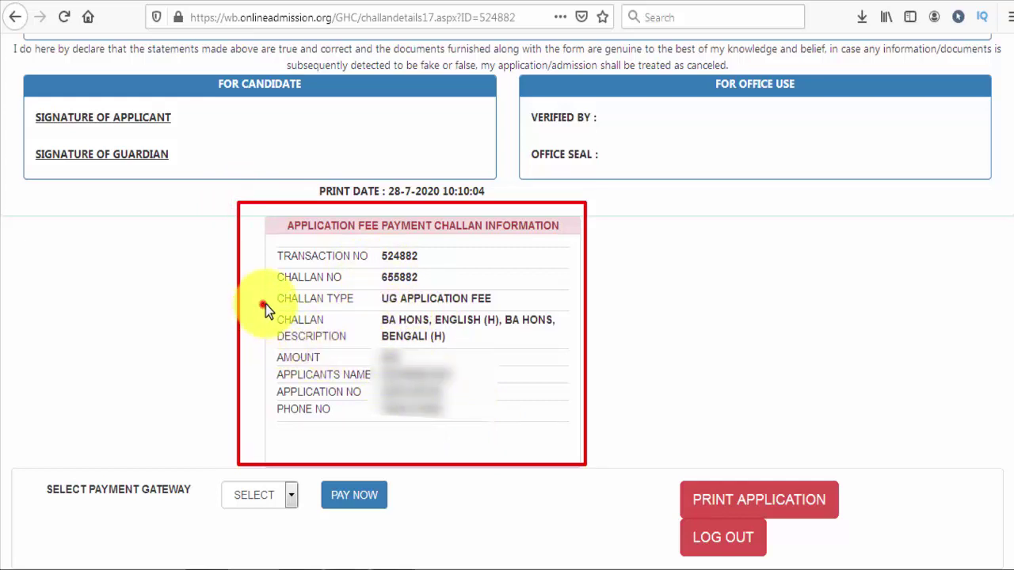
{"action": "left_click", "coordinate": [291, 496]}
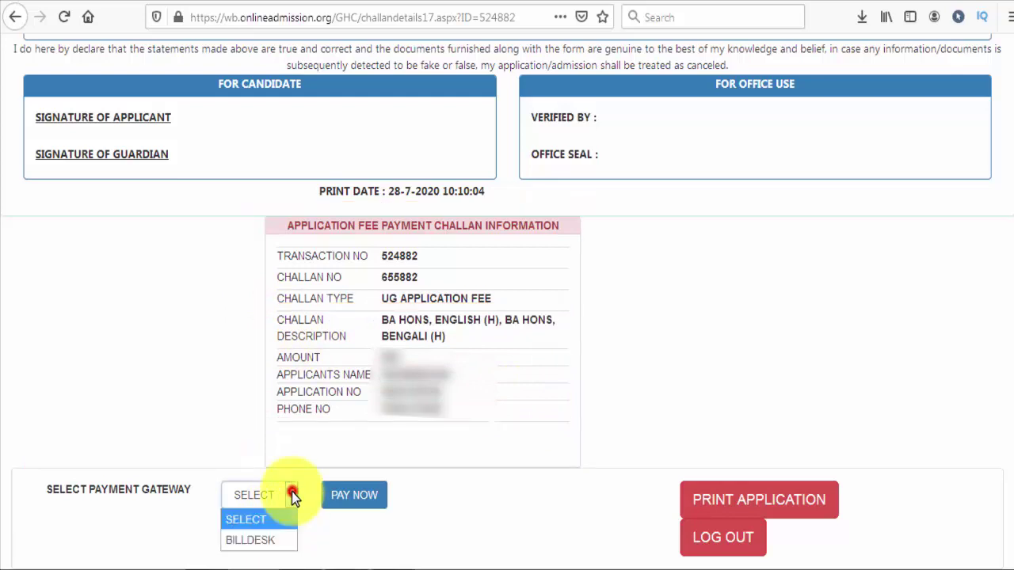
{"action": "left_click", "coordinate": [279, 537]}
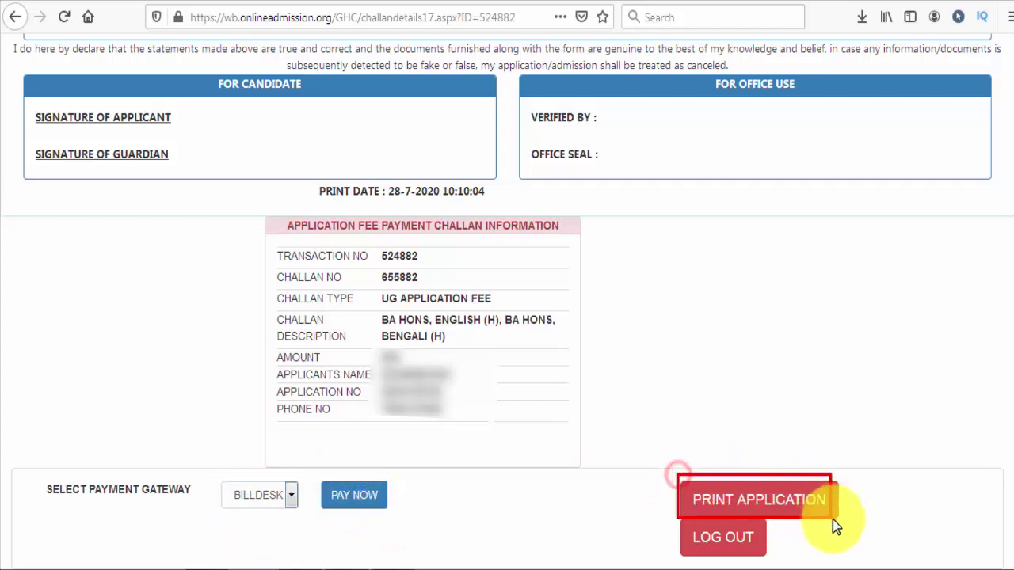
{"action": "left_click", "coordinate": [772, 501]}
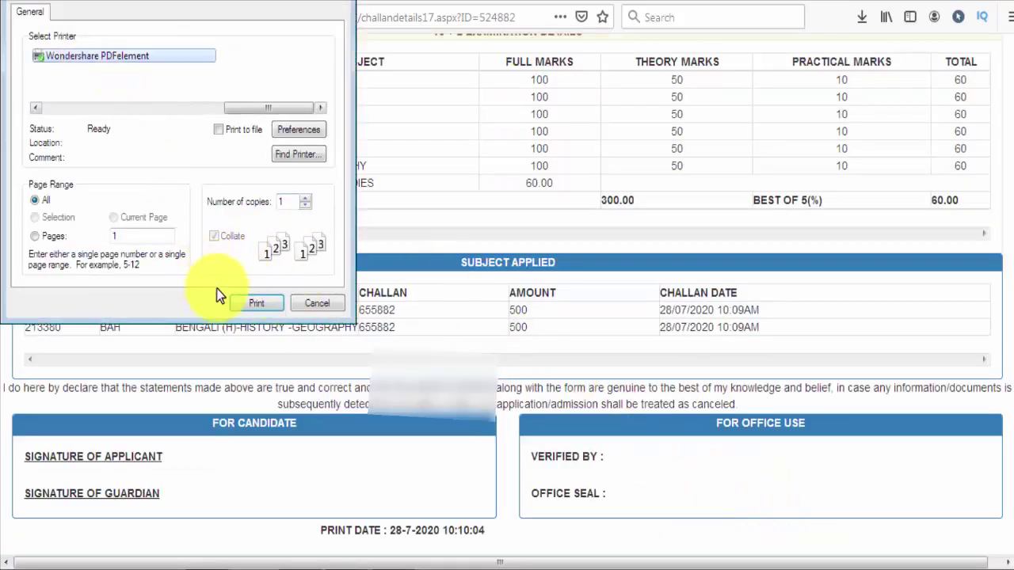
{"action": "left_click", "coordinate": [264, 304]}
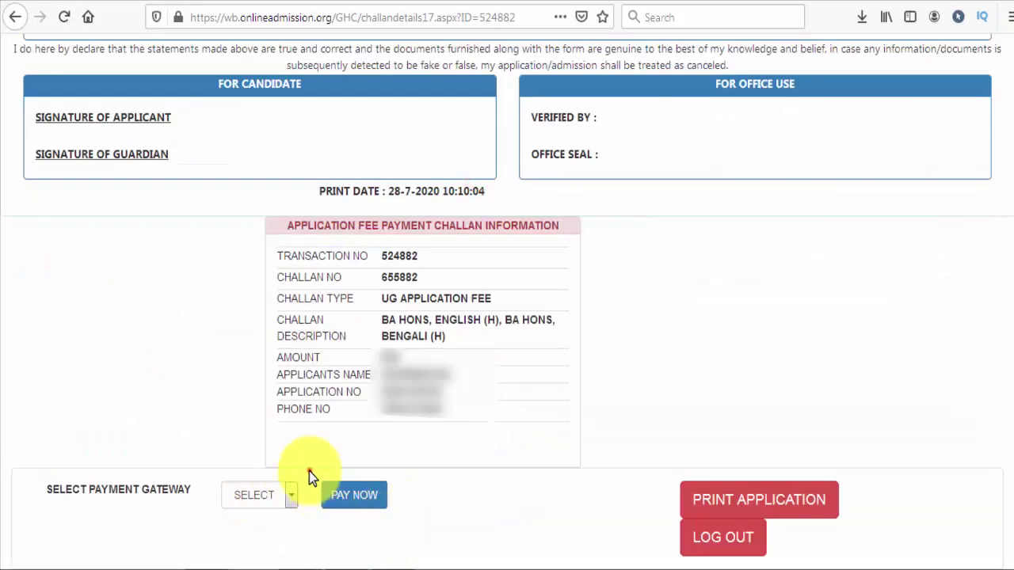
Set the payment gateway to BILLDESK and proceed to the application fee payment page
{"action": "left_click", "coordinate": [354, 495]}
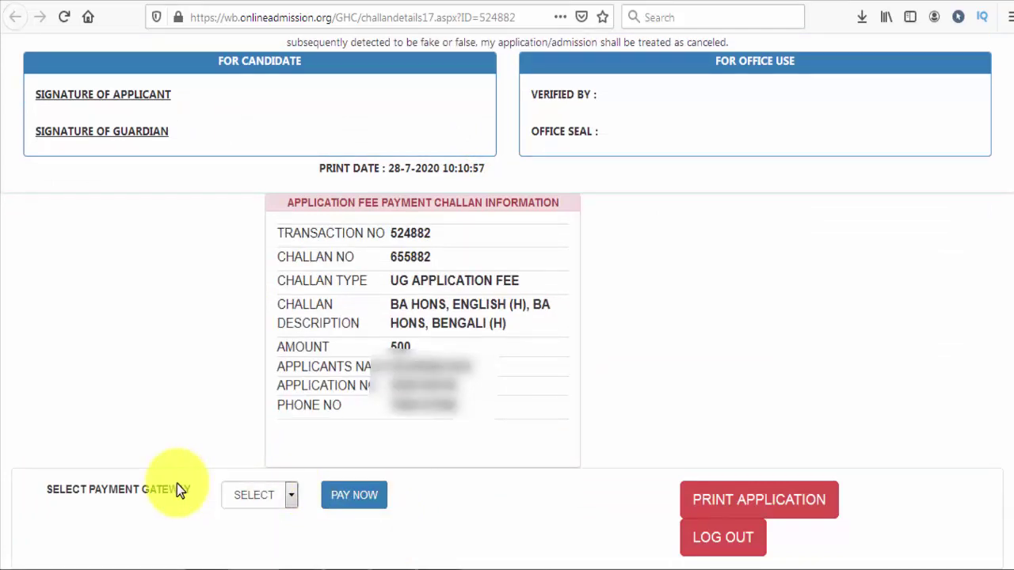
{"action": "left_click_drag", "start_coordinate": [36, 471], "coordinate": [307, 519]}
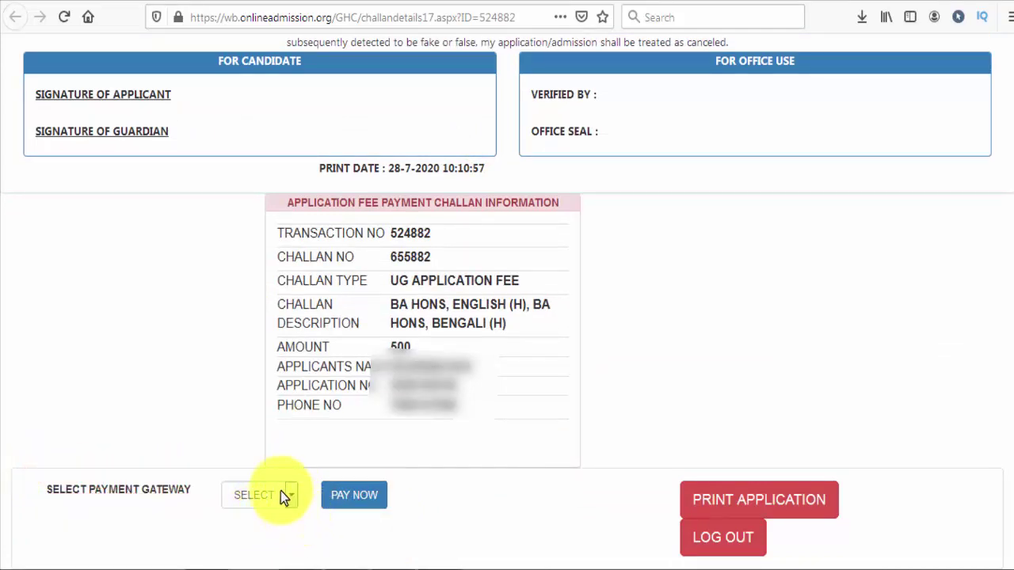
{"action": "left_click", "coordinate": [291, 497]}
{"action": "left_click", "coordinate": [268, 541]}
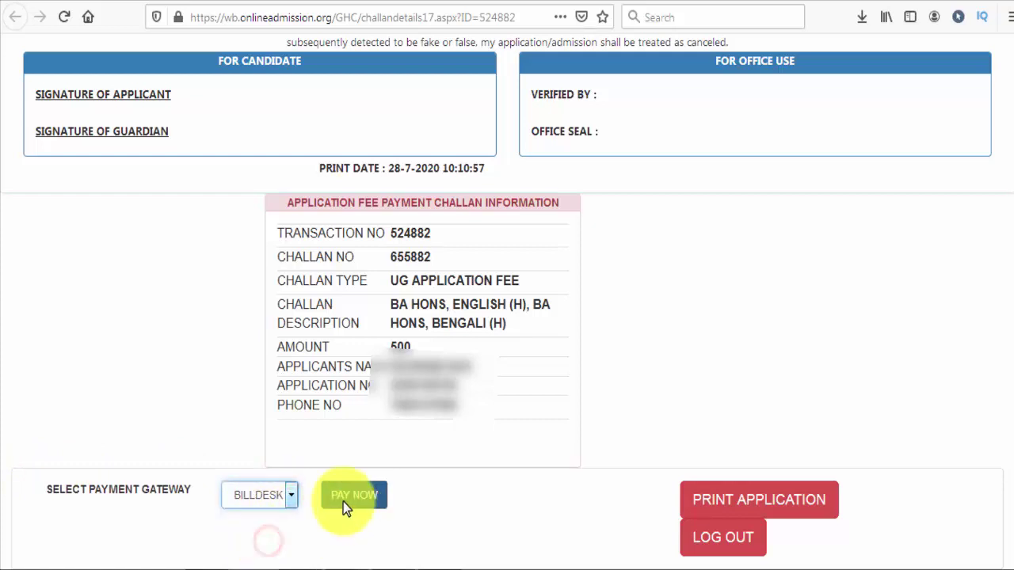
{"action": "left_click", "coordinate": [343, 502]}
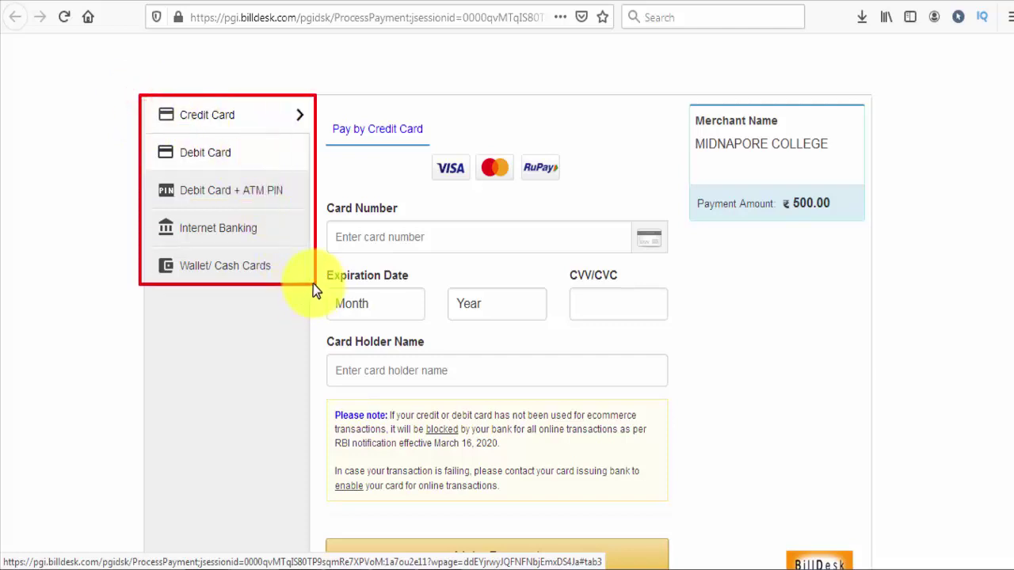
Examine the available wallet and cash card payment options, and return to the application fee challan page
{"action": "left_click", "coordinate": [252, 270]}
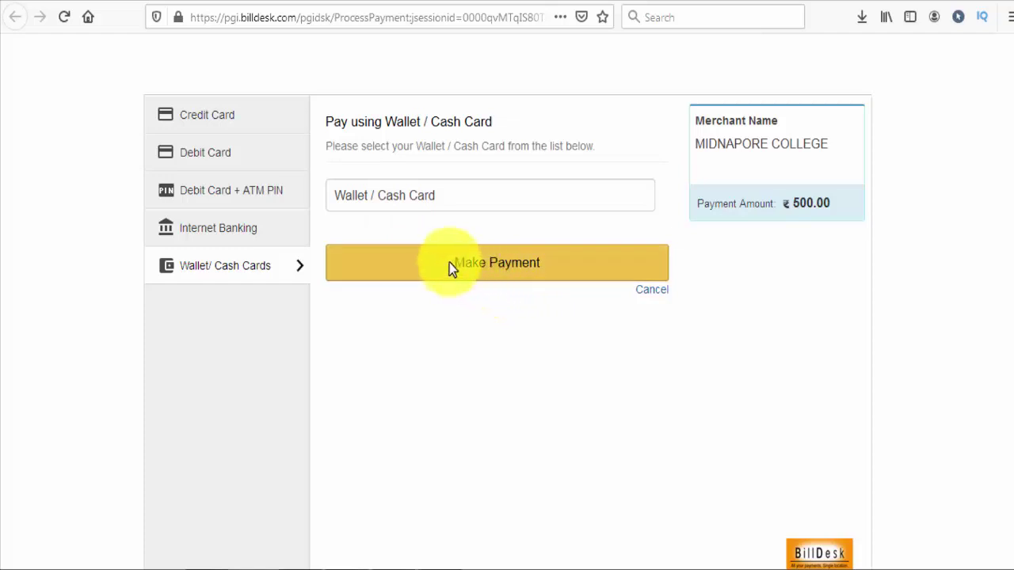
{"action": "left_click", "coordinate": [407, 206]}
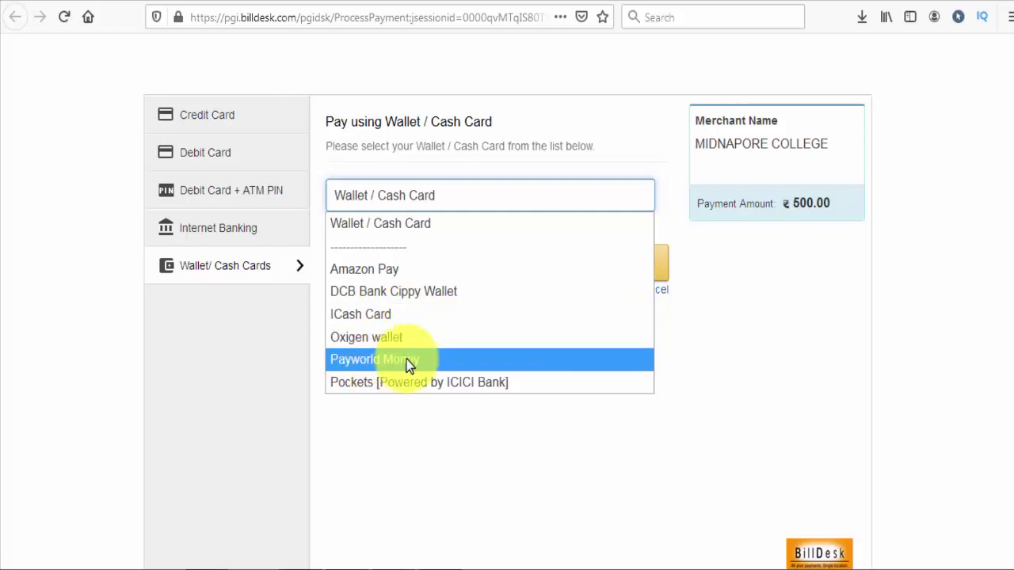
{"action": "left_click", "coordinate": [460, 420]}
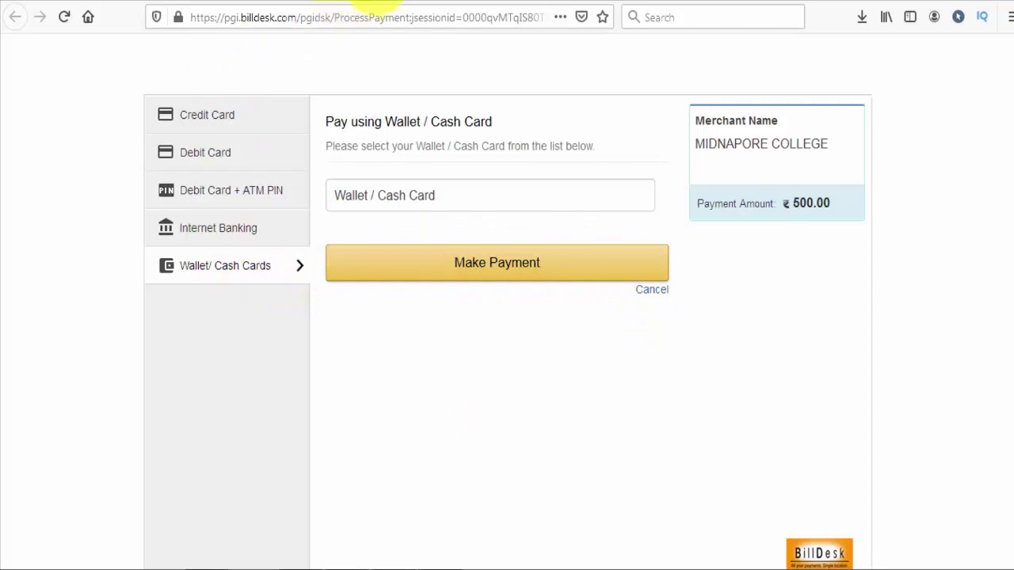
{"action": "key", "text": "alt+Left"}
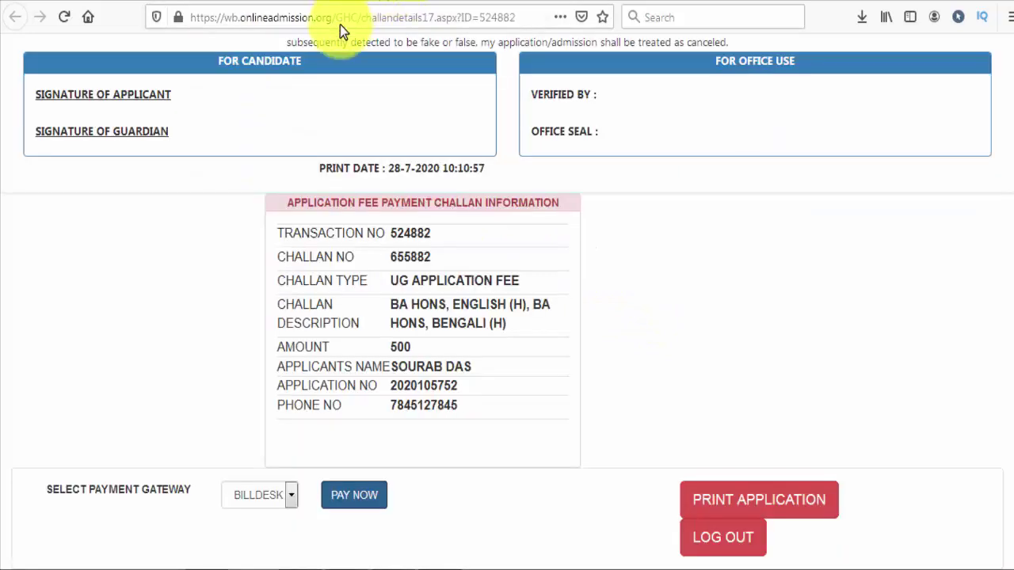
Open the undergraduate online admission page from the Midnapore College website
{"action": "scroll", "coordinate": [662, 258], "scroll_direction": "up", "scroll_amount": 2}
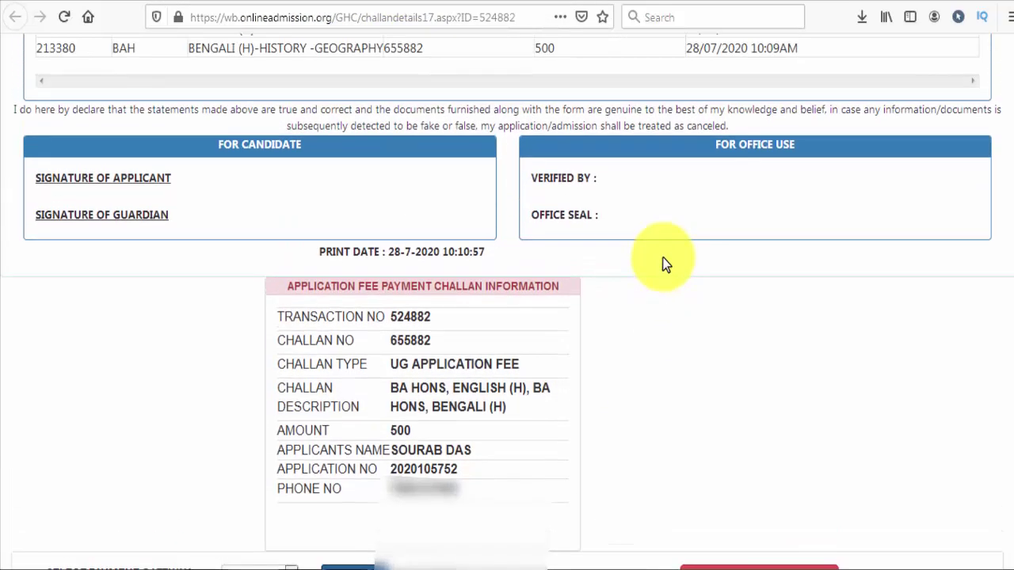
{"action": "scroll", "coordinate": [666, 264], "scroll_direction": "up", "scroll_amount": 2}
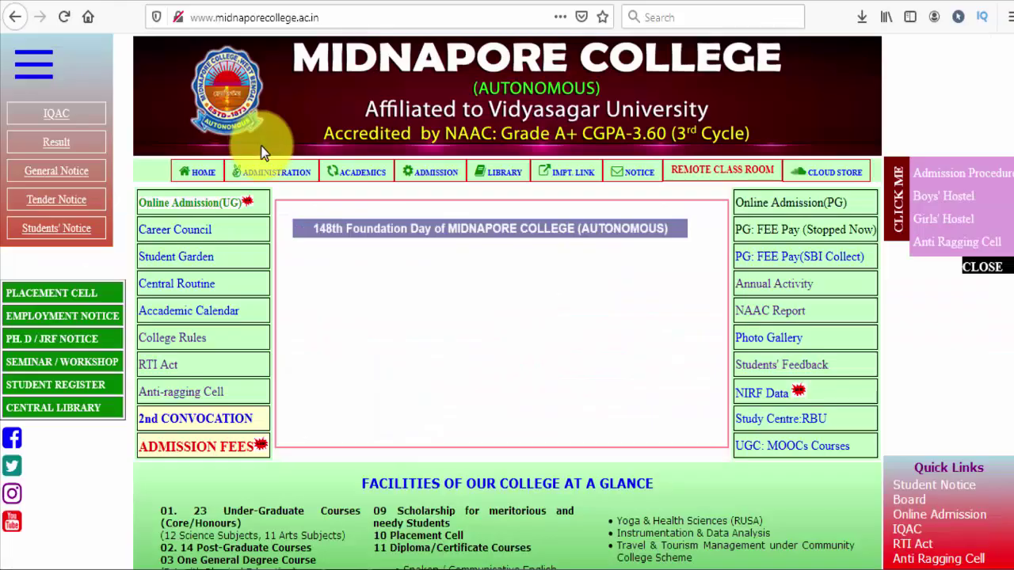
{"action": "mouse_move", "coordinate": [271, 172]}
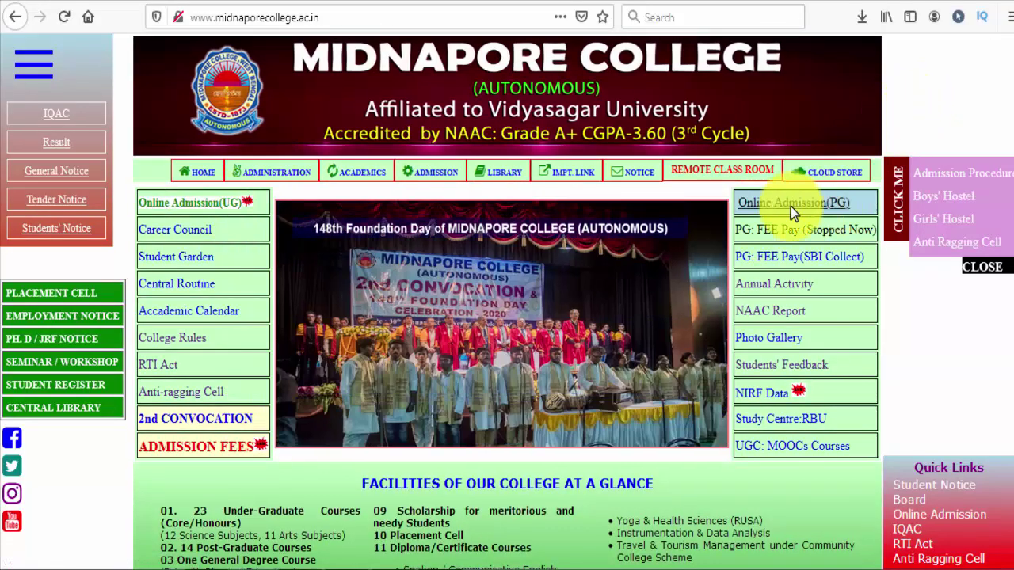
{"action": "left_click", "coordinate": [217, 208]}
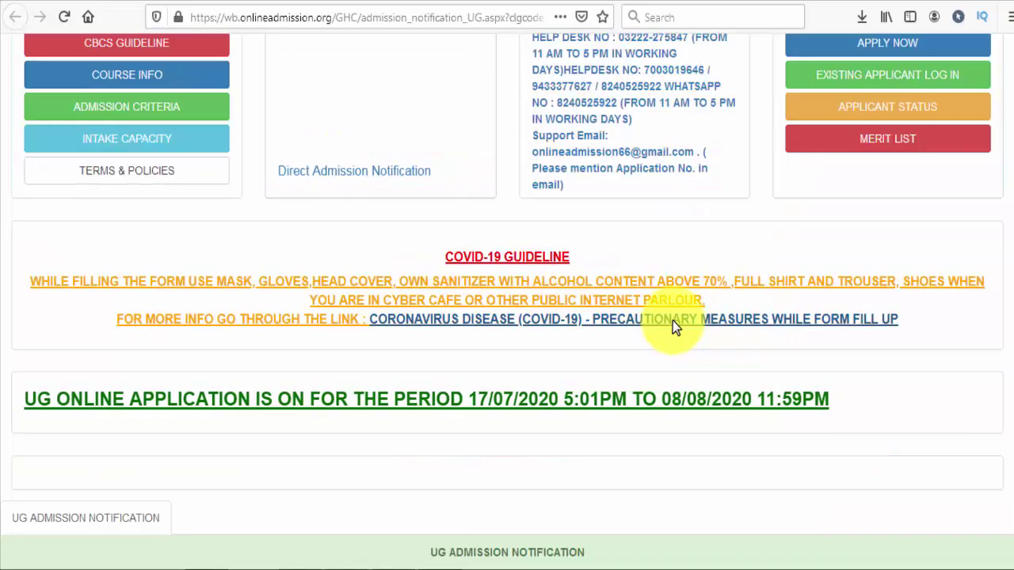
{"action": "scroll", "coordinate": [190, 236], "scroll_direction": "up", "scroll_amount": 2}
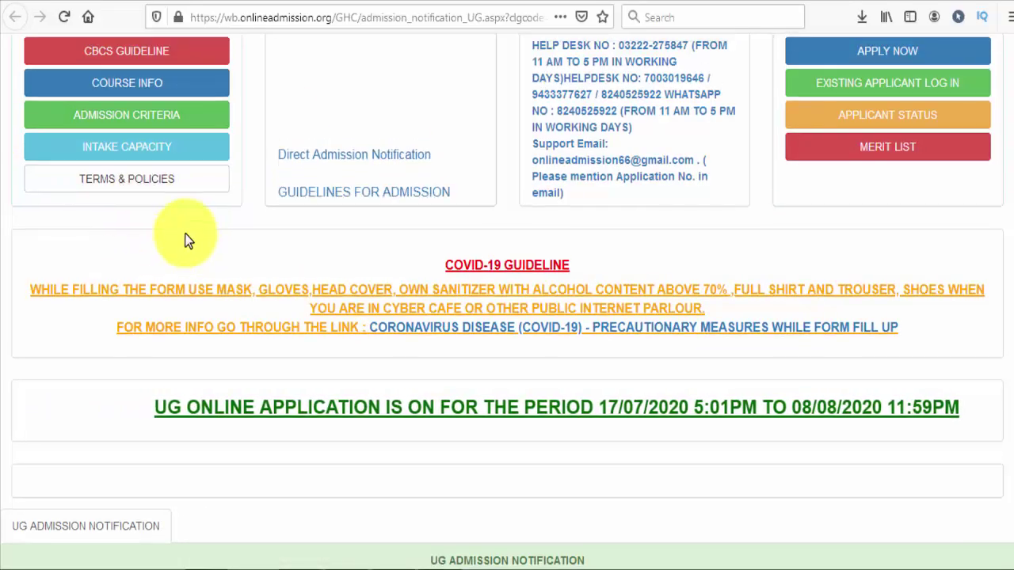
Download the GUIDELINES FOR ADMISSION notice from the important notices and open the downloaded PDF
{"action": "left_click", "coordinate": [379, 227]}
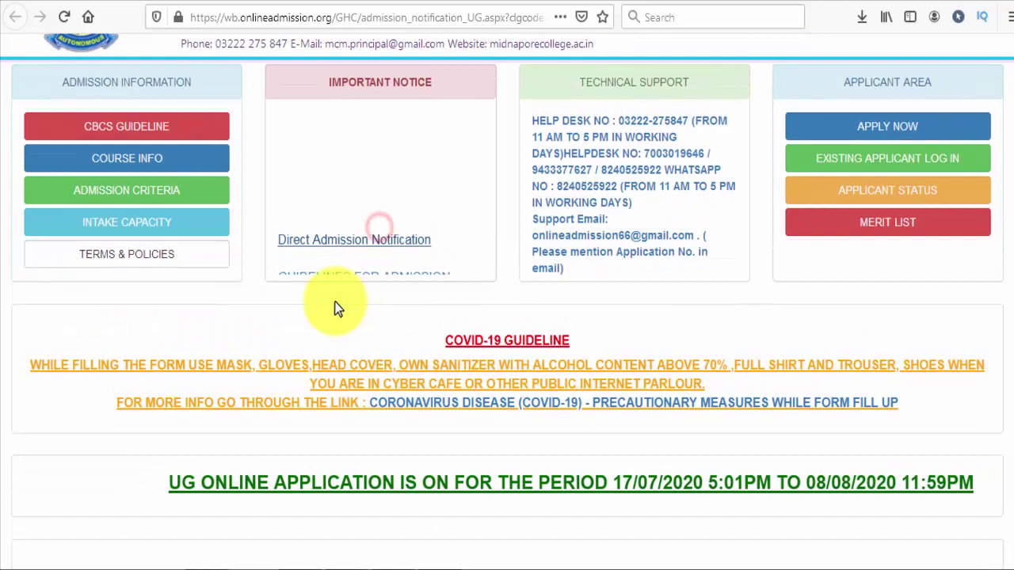
{"action": "left_click", "coordinate": [319, 265]}
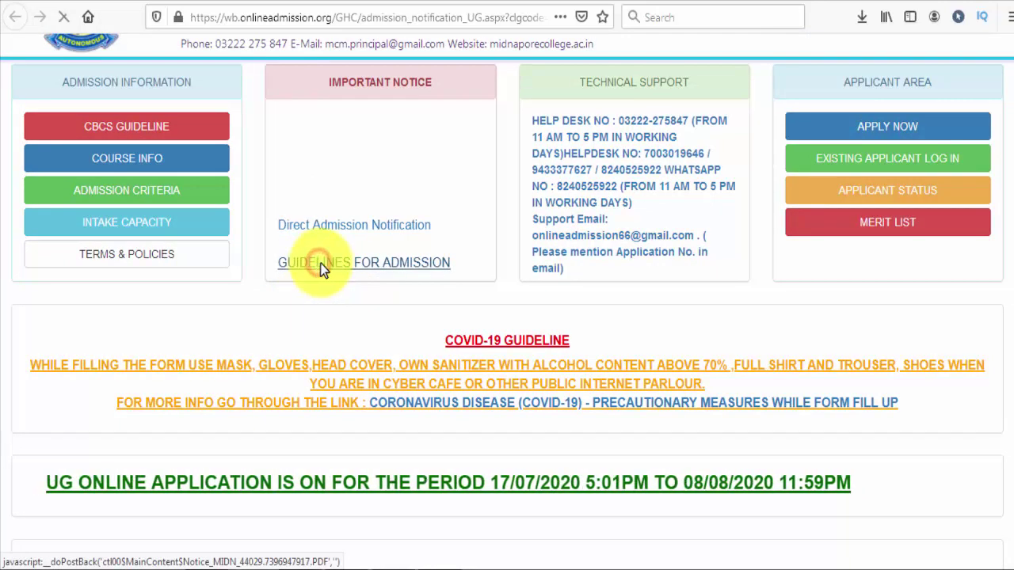
{"action": "left_click", "coordinate": [779, 374]}
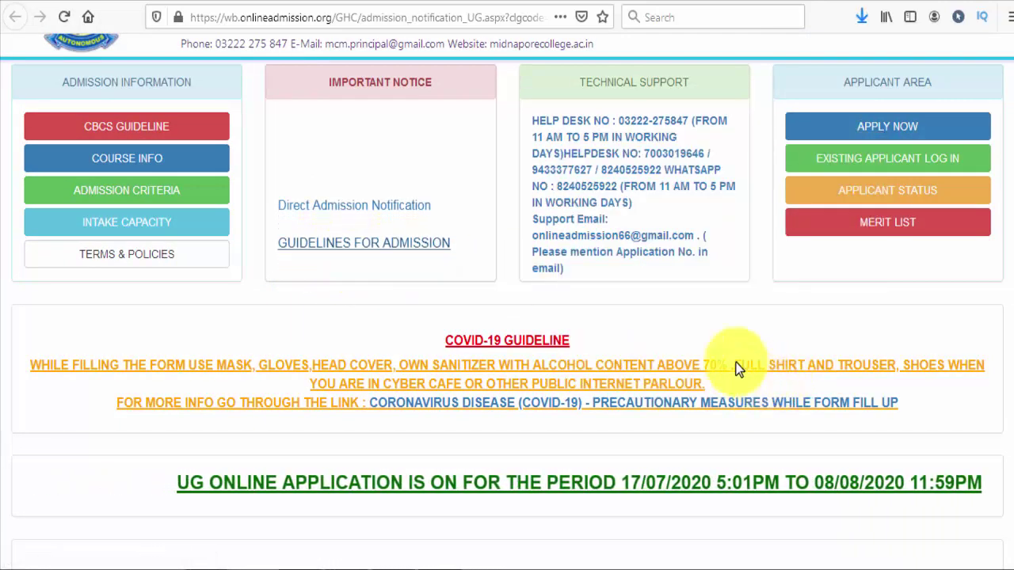
{"action": "left_click", "coordinate": [862, 17]}
{"action": "left_click", "coordinate": [712, 70]}
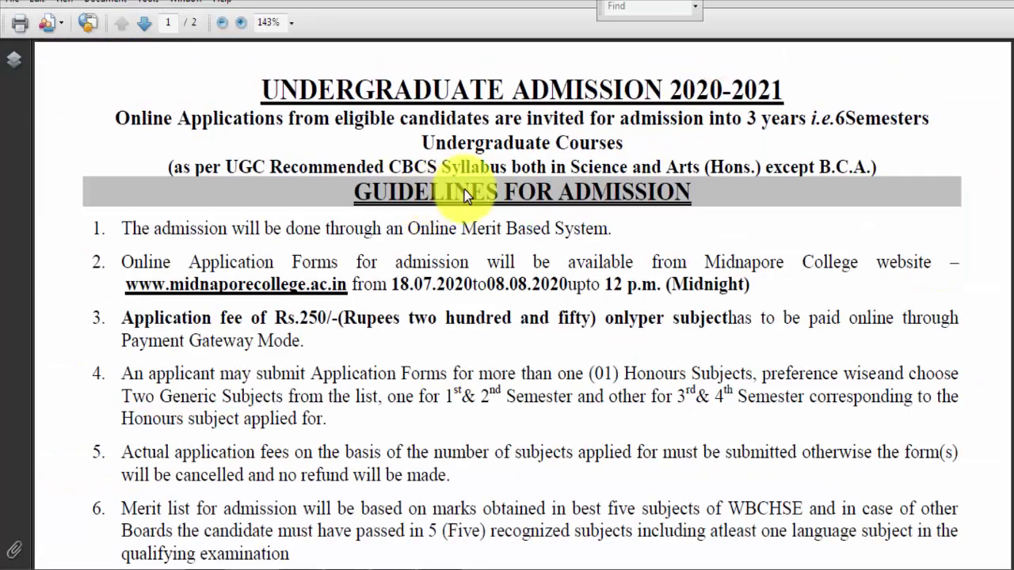
Mark in red the first and second merit list publication dates, the first online admission period and the seat availability condition in the admission guidelines
{"action": "scroll", "coordinate": [525, 277], "scroll_direction": "down", "scroll_amount": 3}
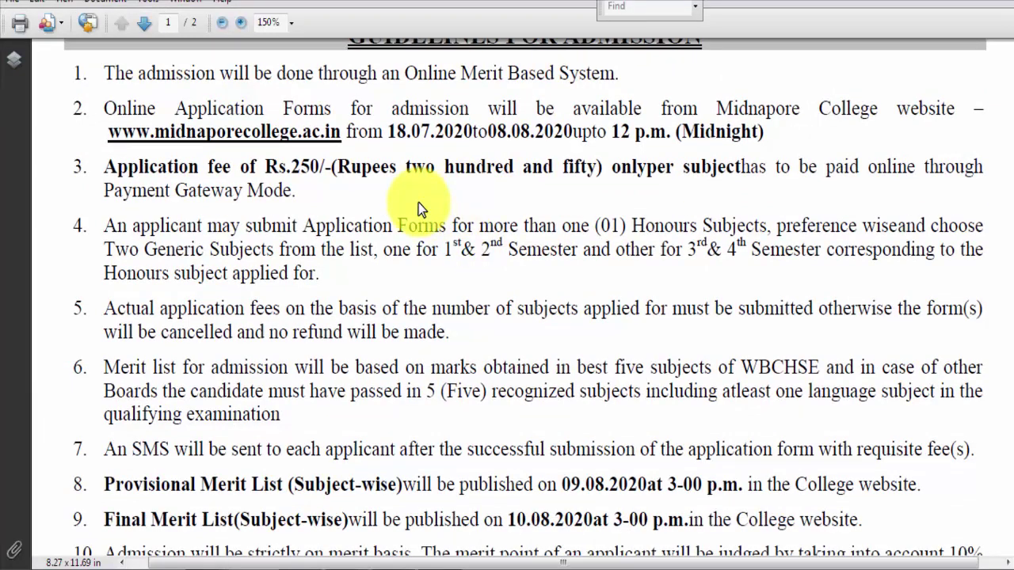
{"action": "scroll", "coordinate": [419, 203], "scroll_direction": "down", "scroll_amount": 9}
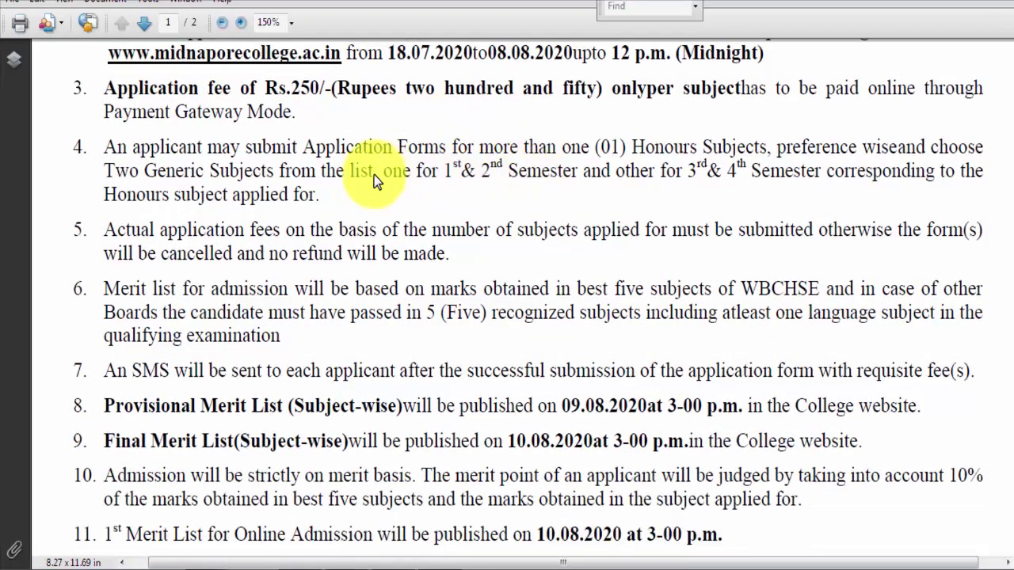
{"action": "scroll", "coordinate": [442, 229], "scroll_direction": "down", "scroll_amount": 2}
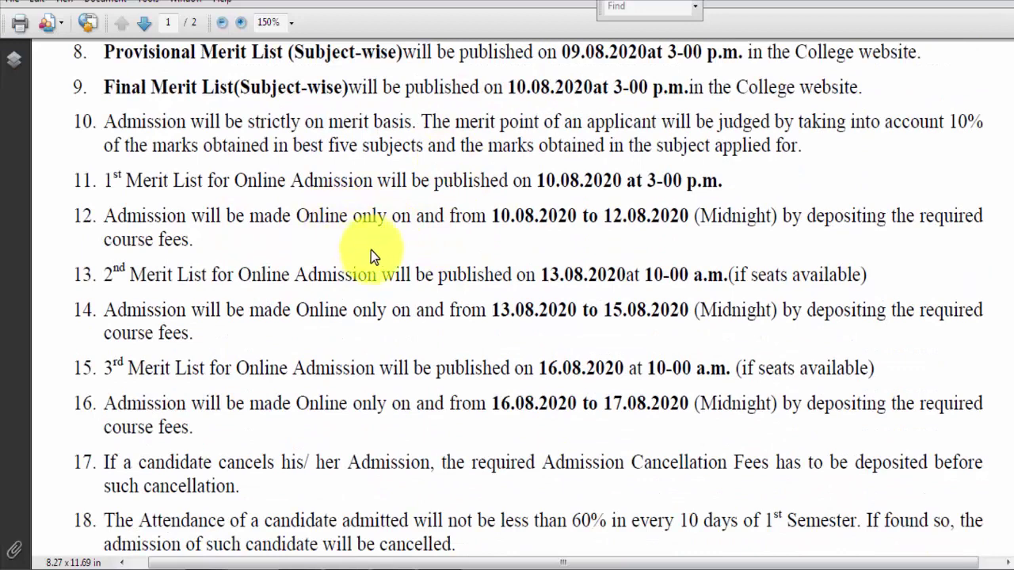
{"action": "left_click_drag", "start_coordinate": [214, 192], "coordinate": [424, 198]}
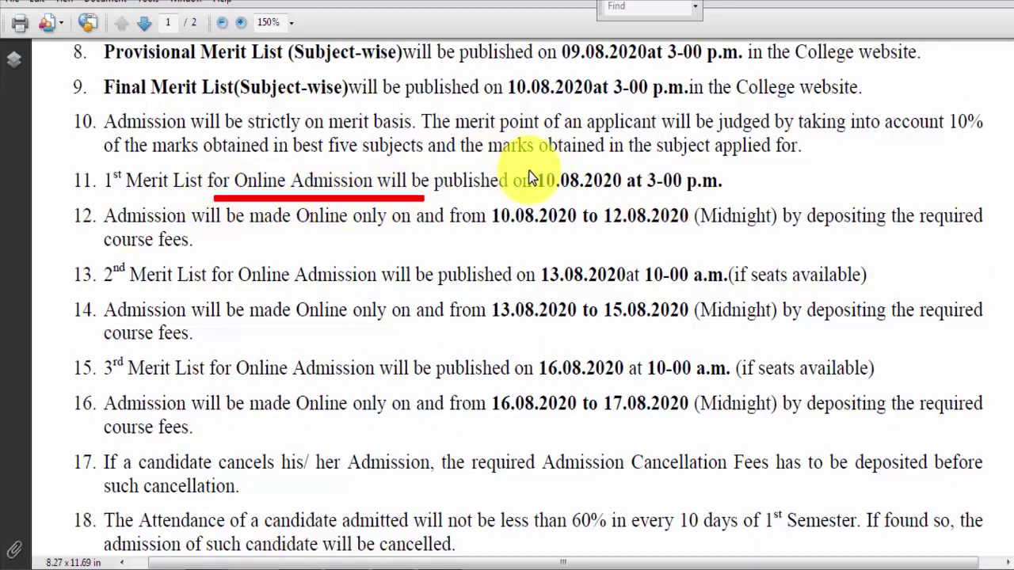
{"action": "left_click_drag", "start_coordinate": [526, 167], "coordinate": [730, 200]}
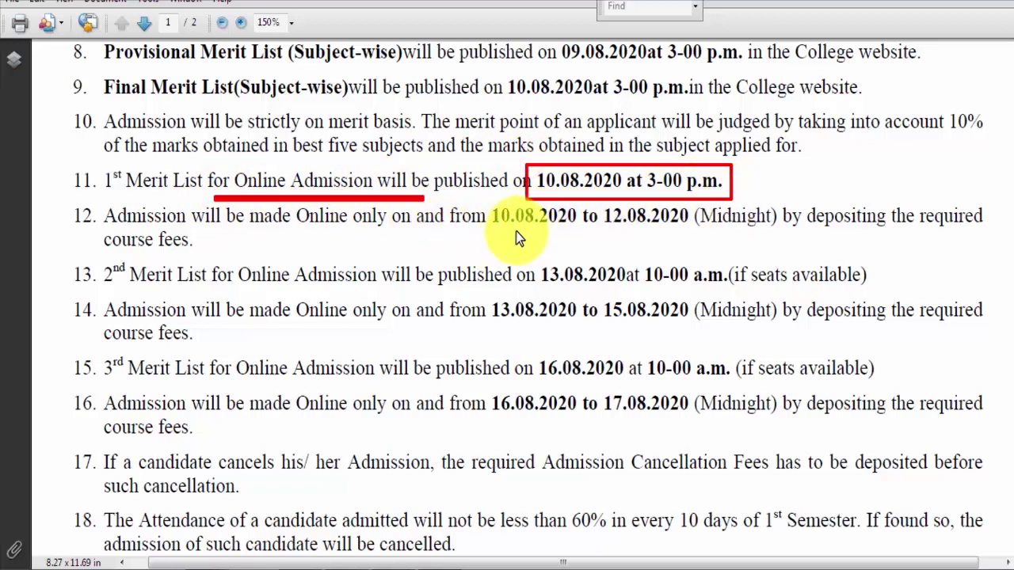
{"action": "left_click_drag", "start_coordinate": [504, 233], "coordinate": [680, 232]}
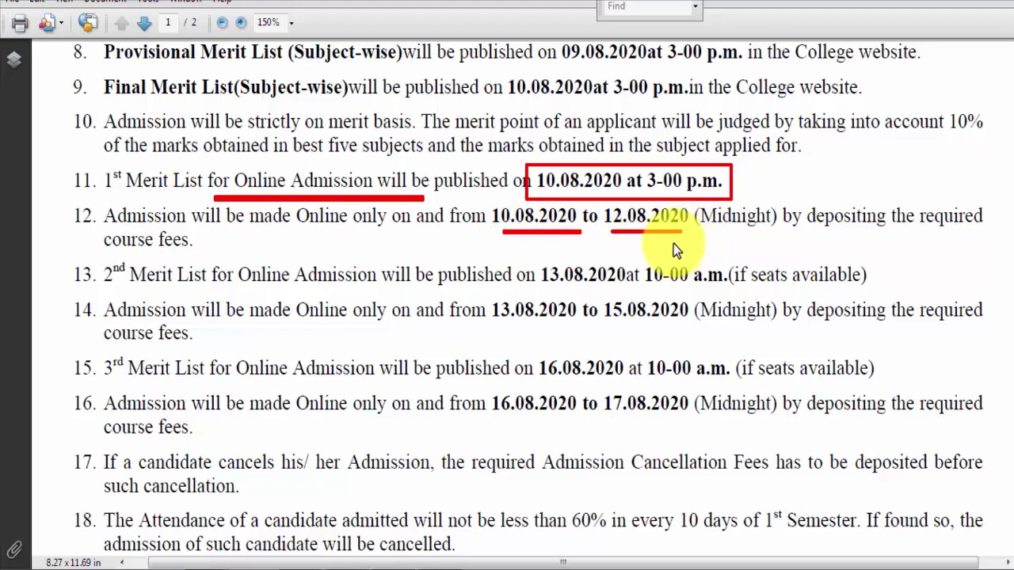
{"action": "left_click_drag", "start_coordinate": [545, 292], "coordinate": [698, 291]}
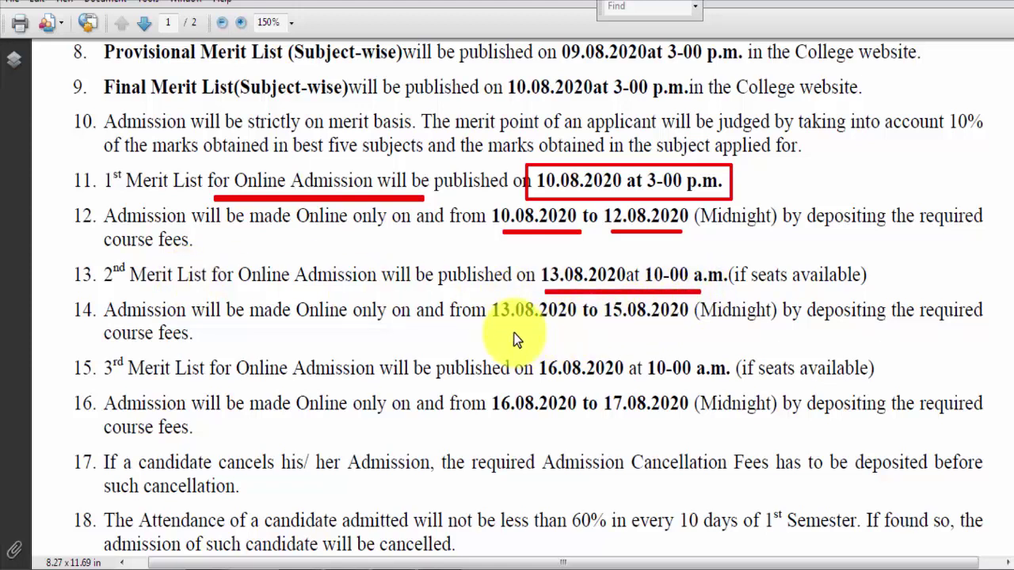
{"action": "left_click_drag", "start_coordinate": [724, 258], "coordinate": [872, 291]}
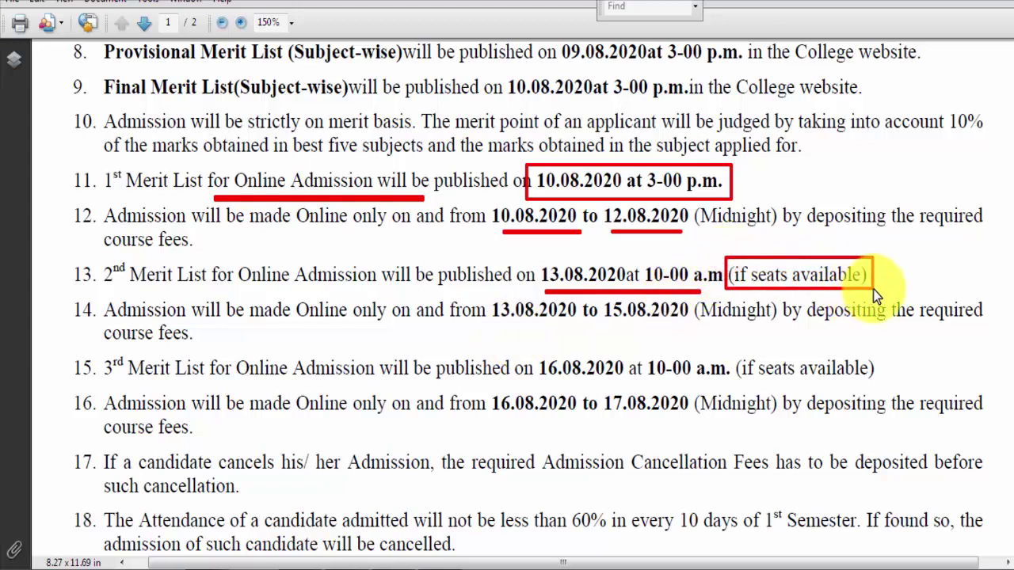